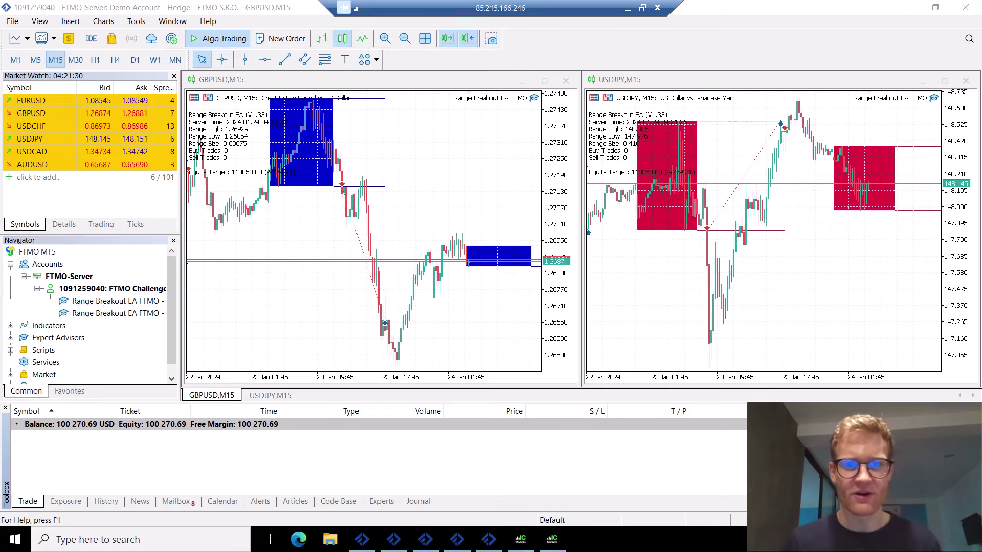
- Bring the FTMO terminal forward and compress the GBPUSD price scale slightly
mouse_move(551, 539)
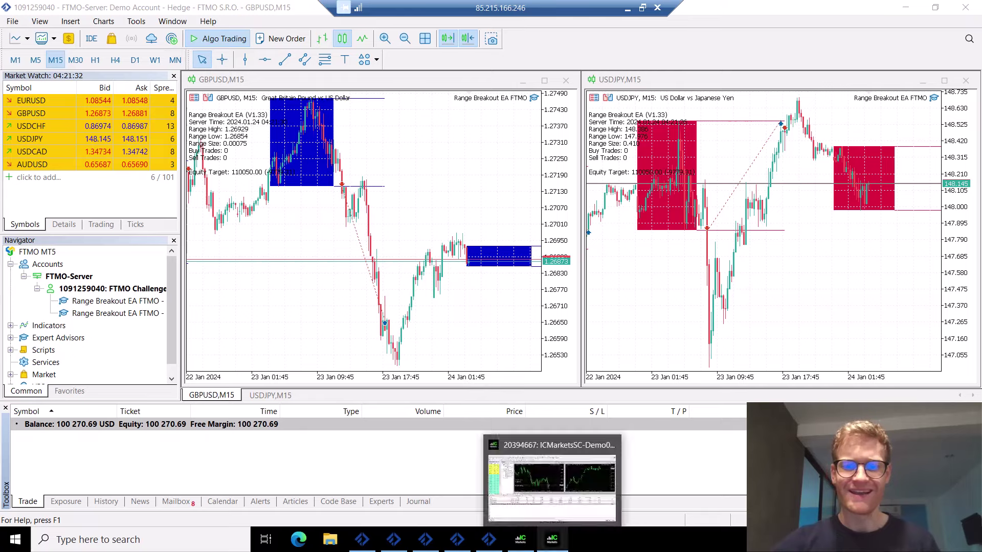
left_click(659, 449)
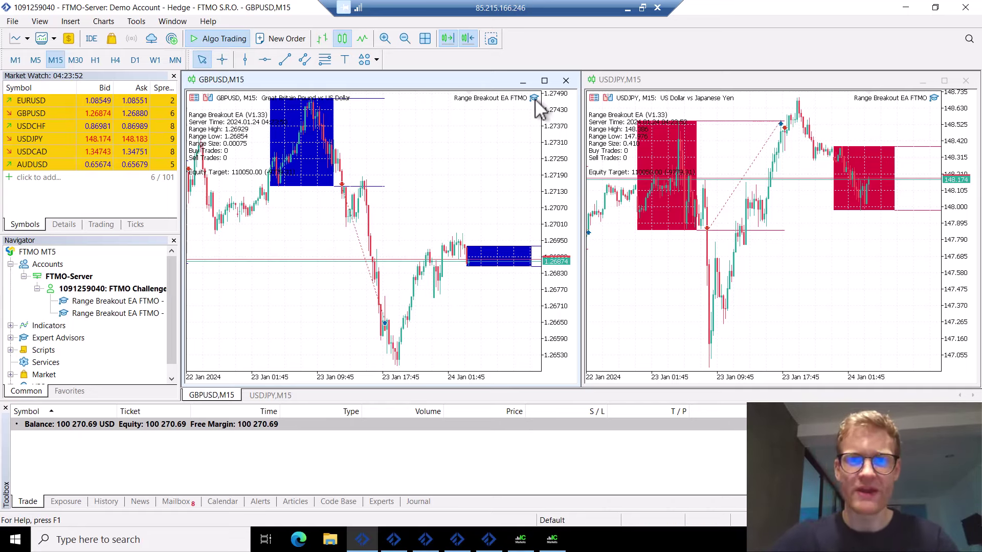
middle_click(410, 175)
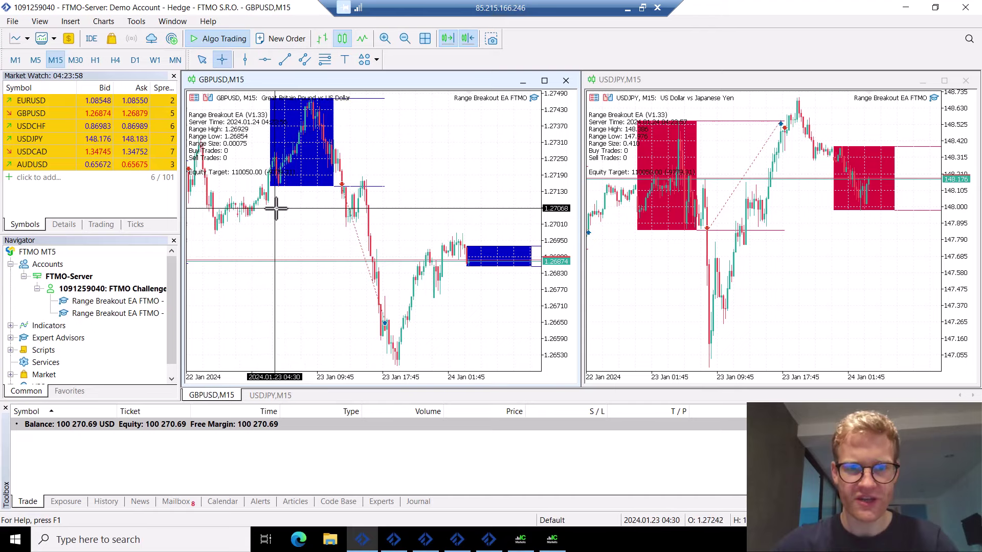
left_click(333, 205)
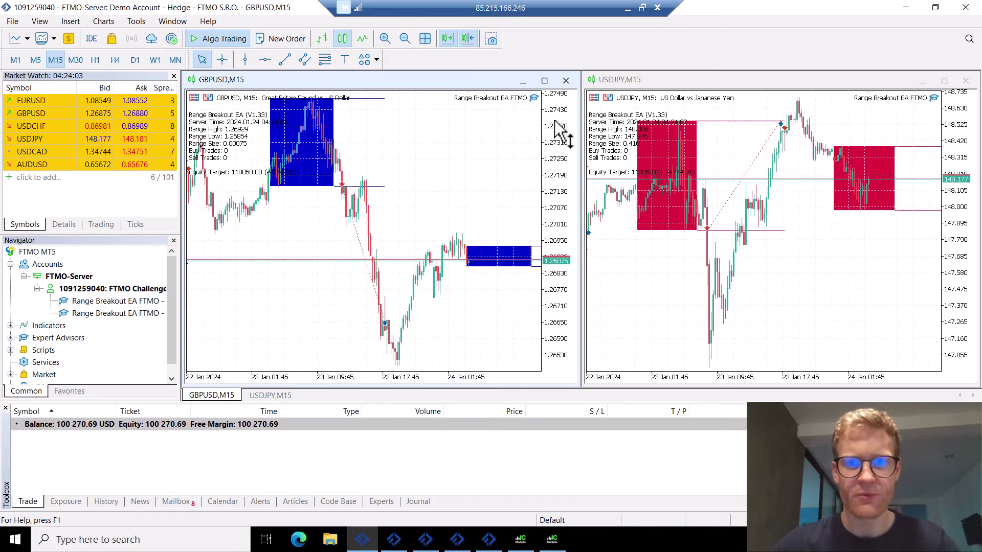
left_click_drag(560, 134, 560, 145)
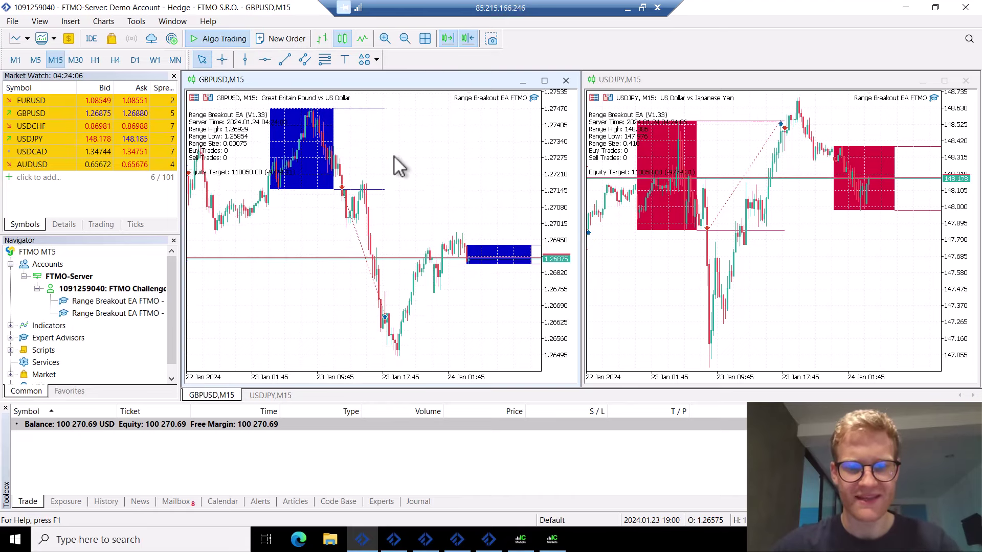
- Measure the GBPUSD move down from the range low with the crosshair
middle_click(343, 190)
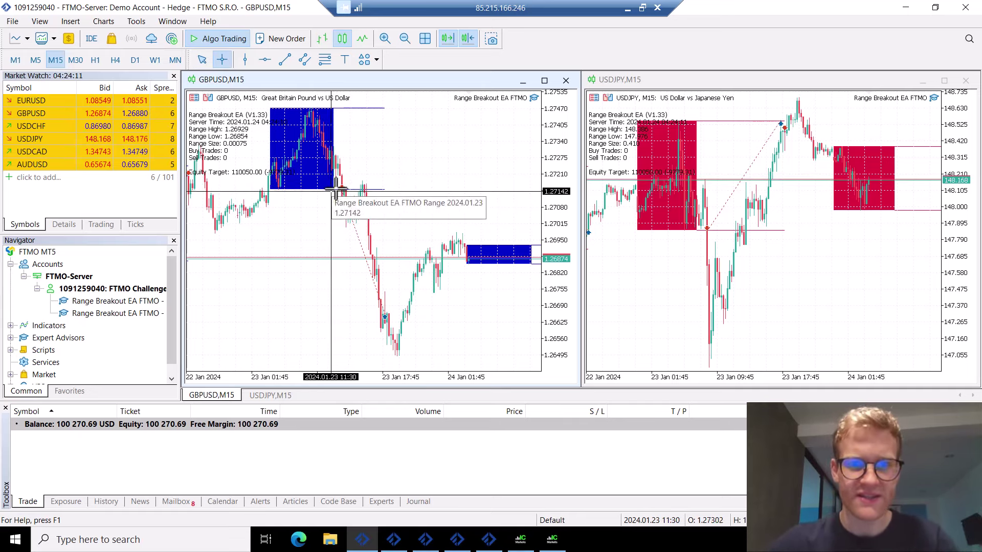
left_click_drag(341, 189, 384, 313)
left_click_drag(384, 313, 354, 109)
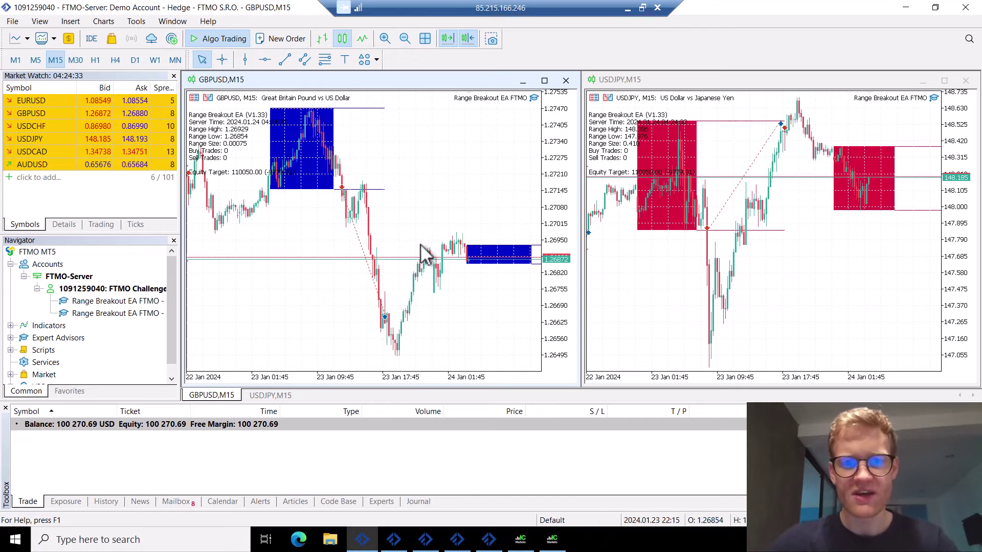
middle_click(388, 241)
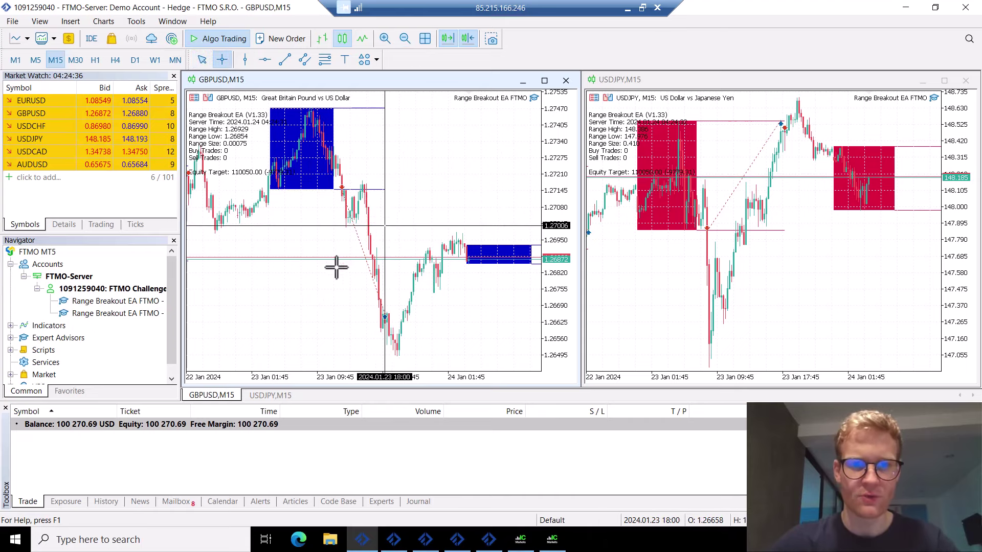
left_click(370, 239)
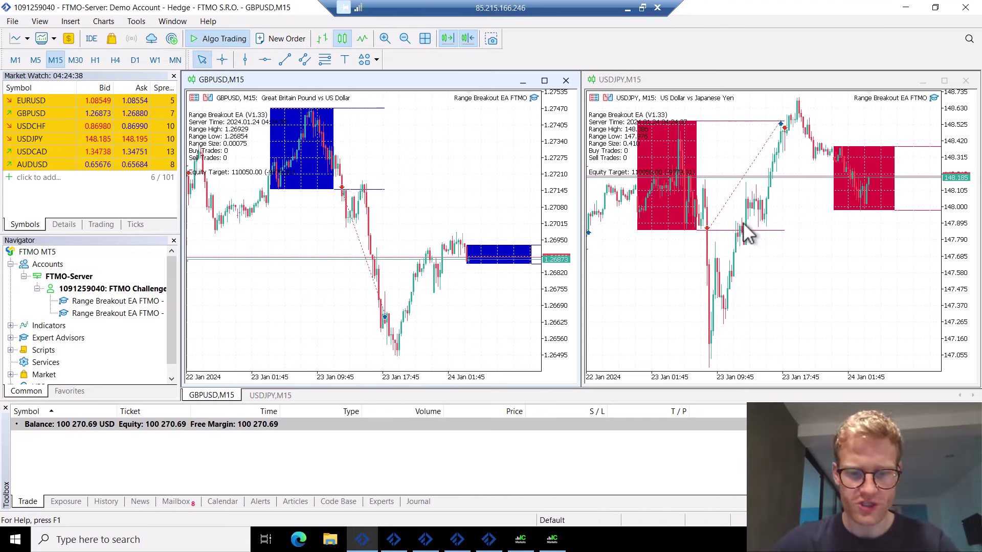
- Measure the USDJPY rise after the breakout with the crosshair
left_click(747, 235)
middle_click(727, 228)
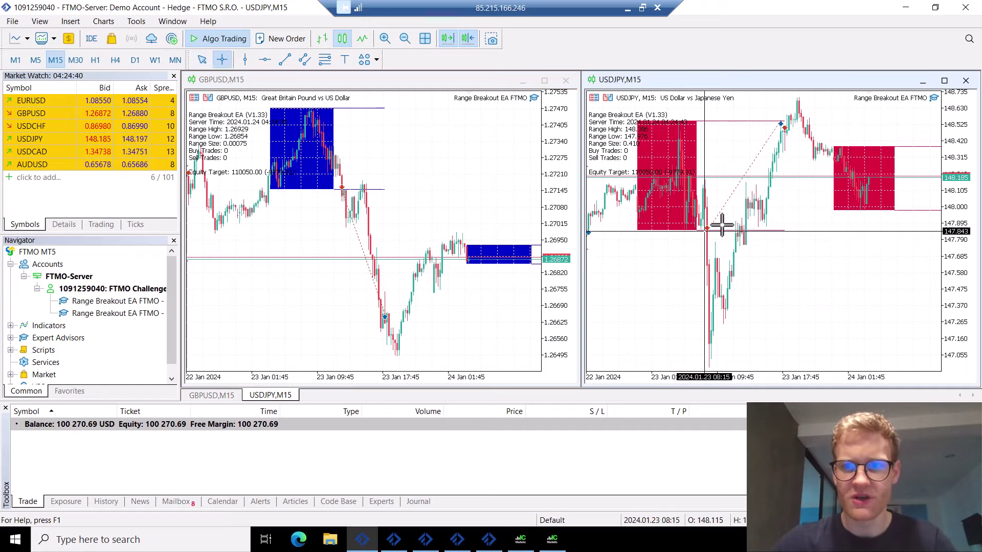
left_click_drag(721, 230, 784, 131)
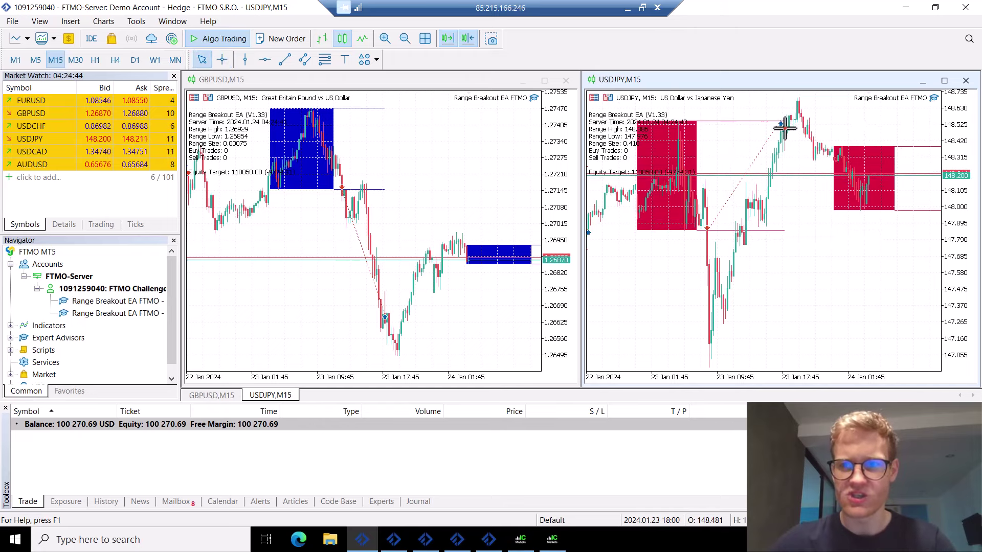
left_click(105, 498)
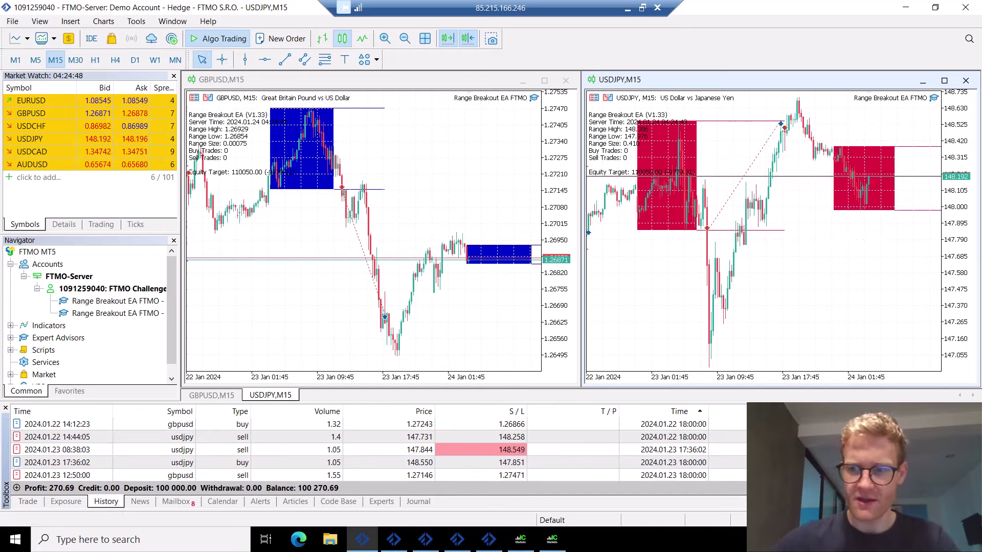
left_click(287, 475)
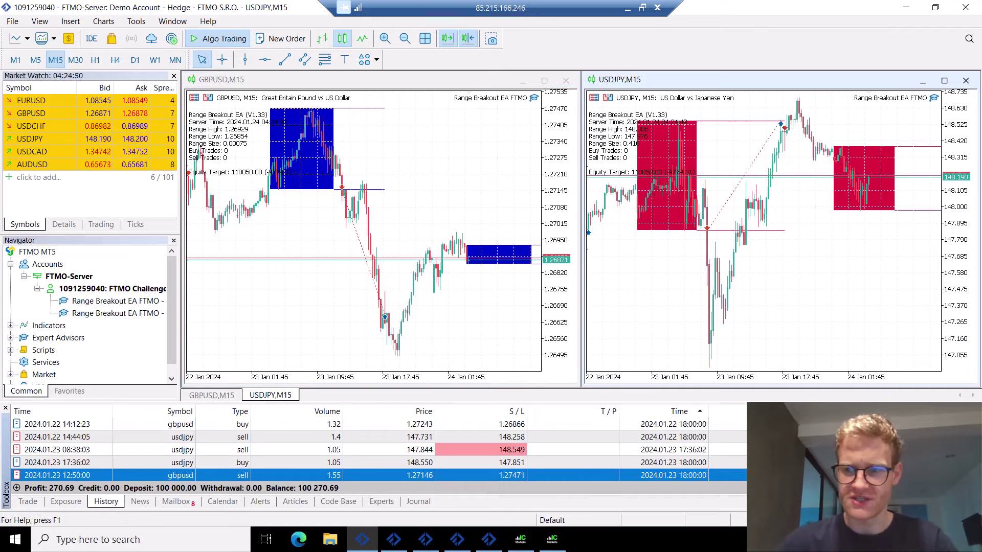
key("Up")
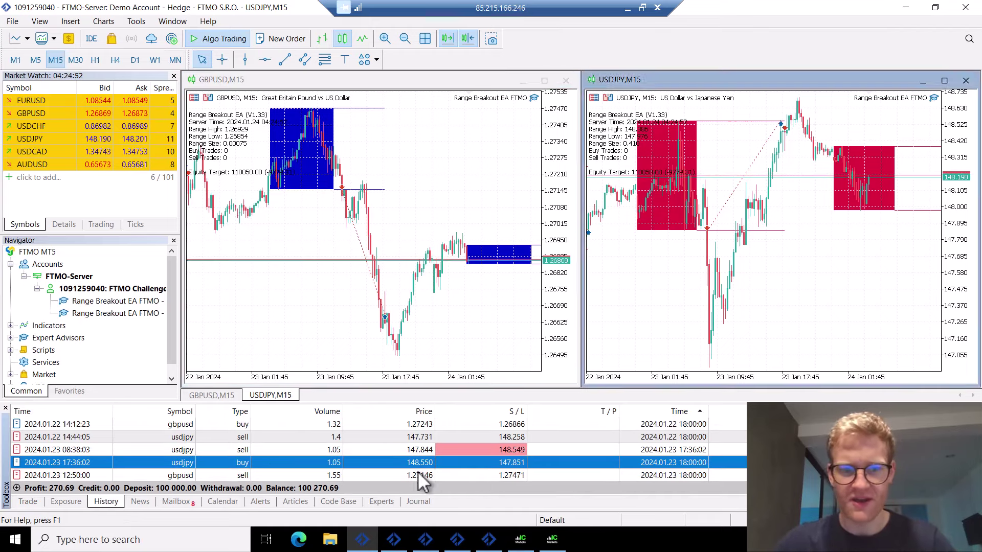
left_click(28, 501)
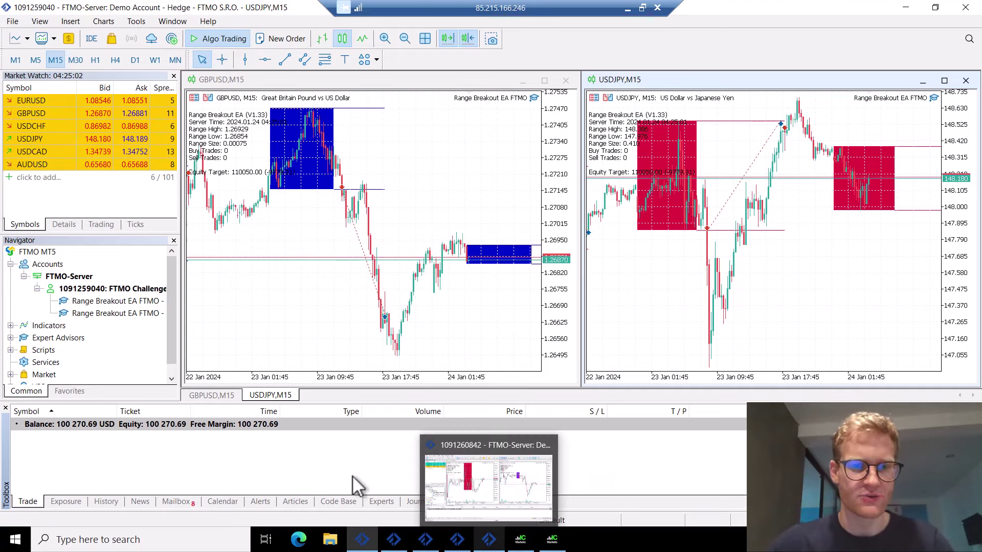
- Bring the other challenge account's terminal forward and inspect its GBPUSD chart with the crosshair
left_click(475, 324)
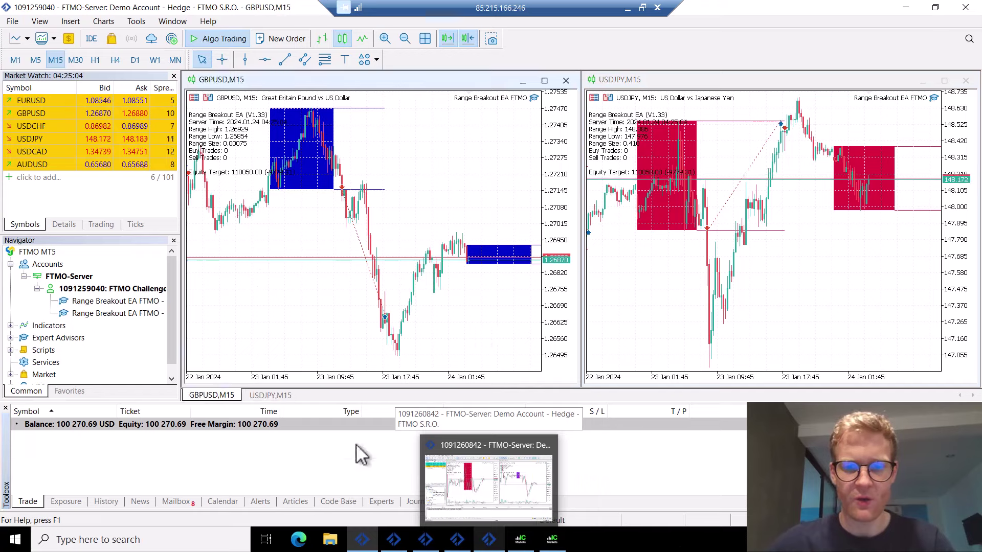
left_click(396, 546)
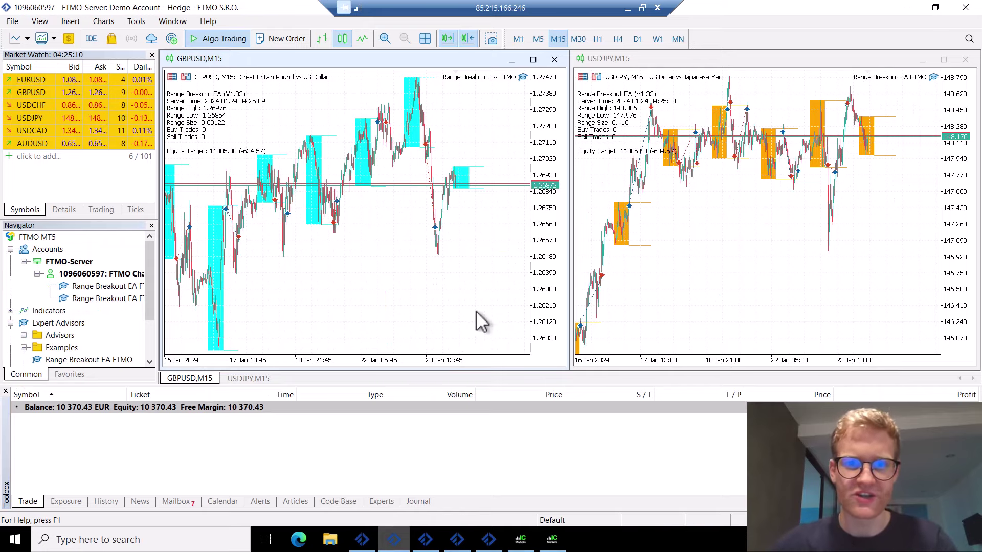
middle_click(384, 230)
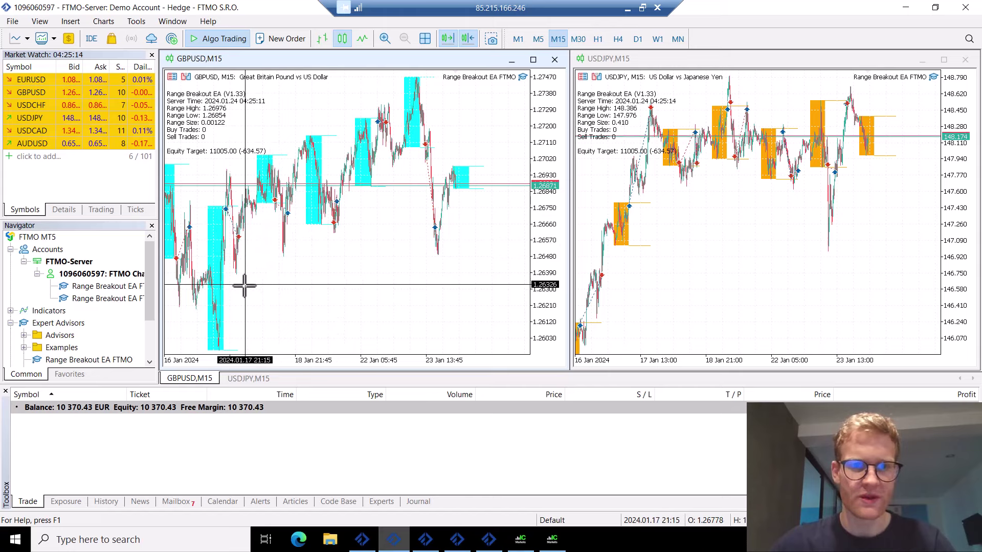
middle_click(286, 279)
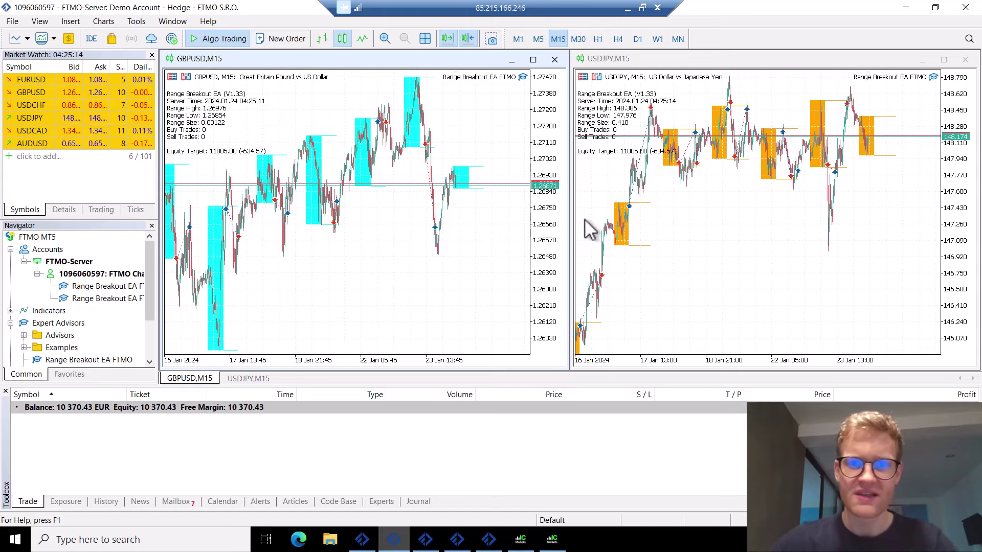
- Inspect the USDJPY chart's price levels with the crosshair
middle_click(695, 250)
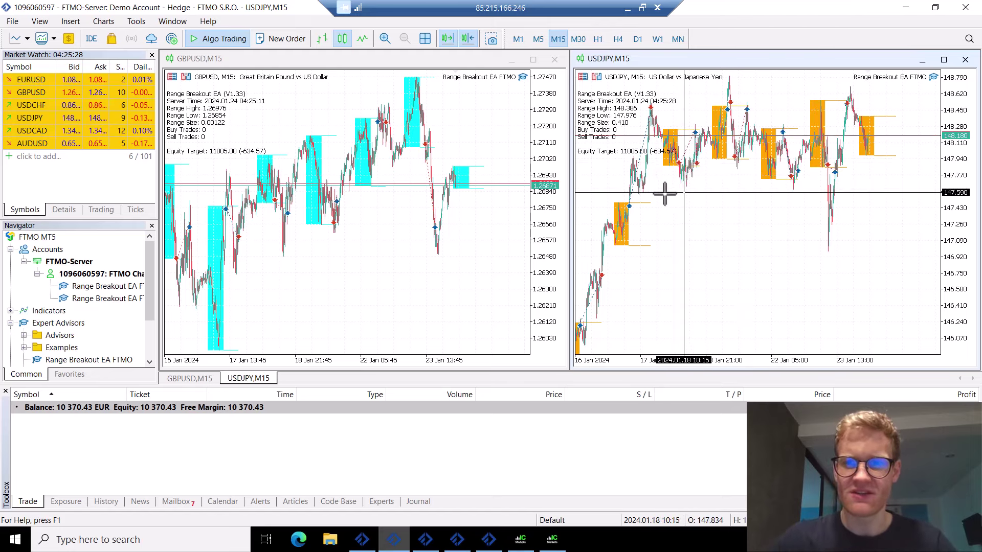
middle_click(793, 207)
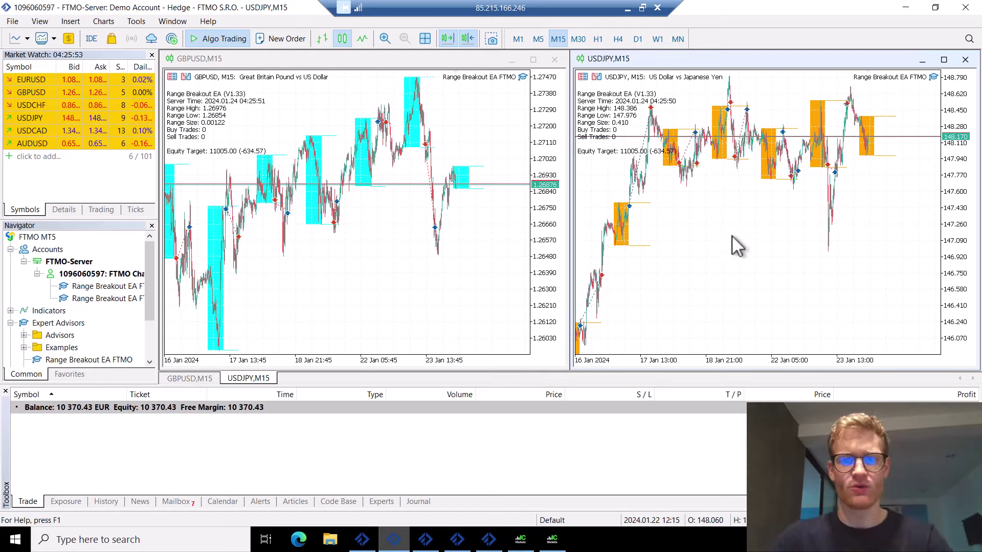
middle_click(669, 171)
middle_click(763, 163)
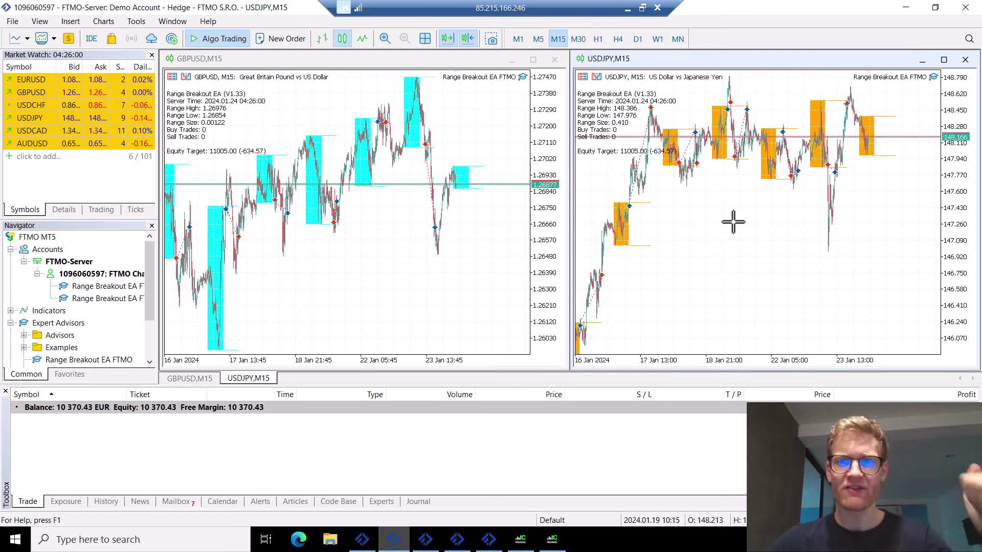
- Recheck GBPUSD, then zoom the USDJPY chart into 22–24 Jan
left_click(452, 124)
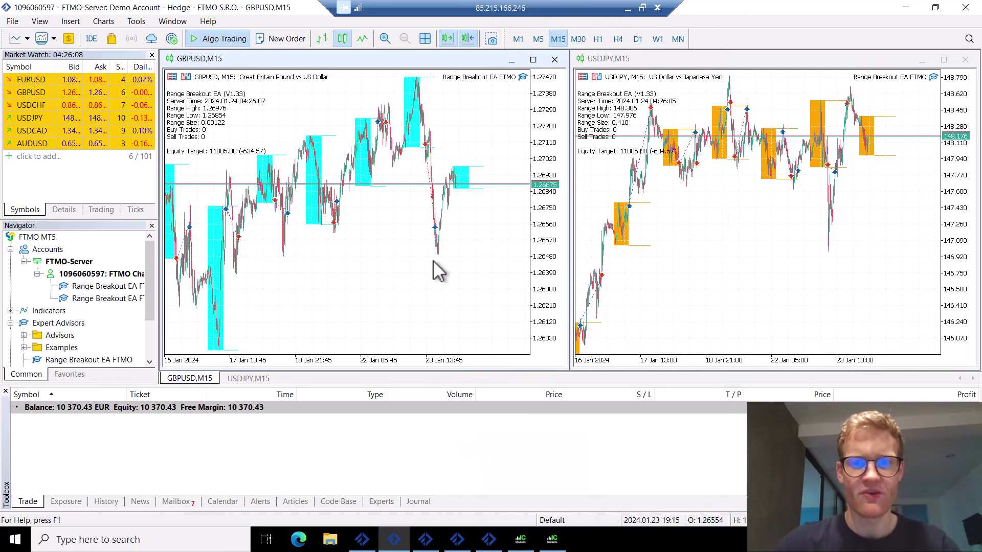
middle_click(387, 203)
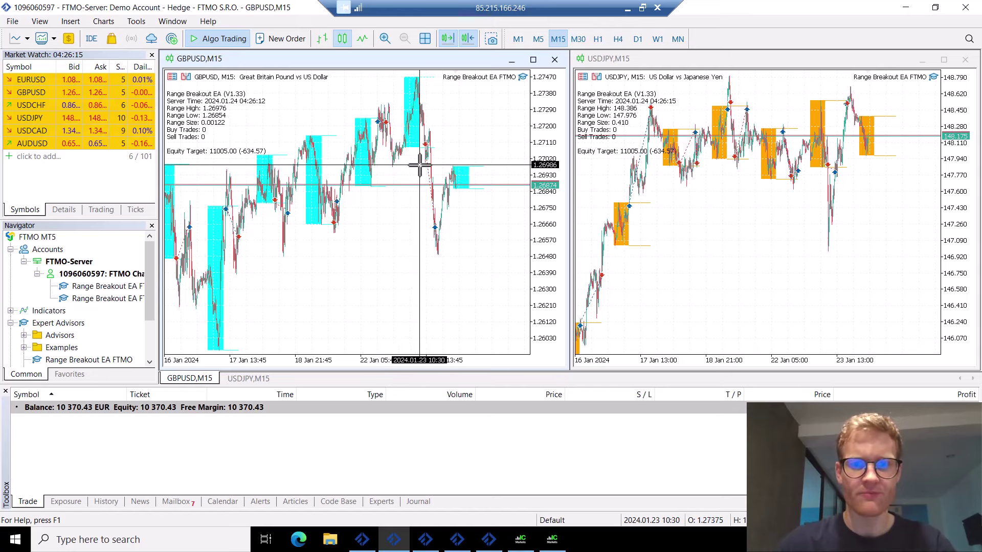
left_click(780, 214)
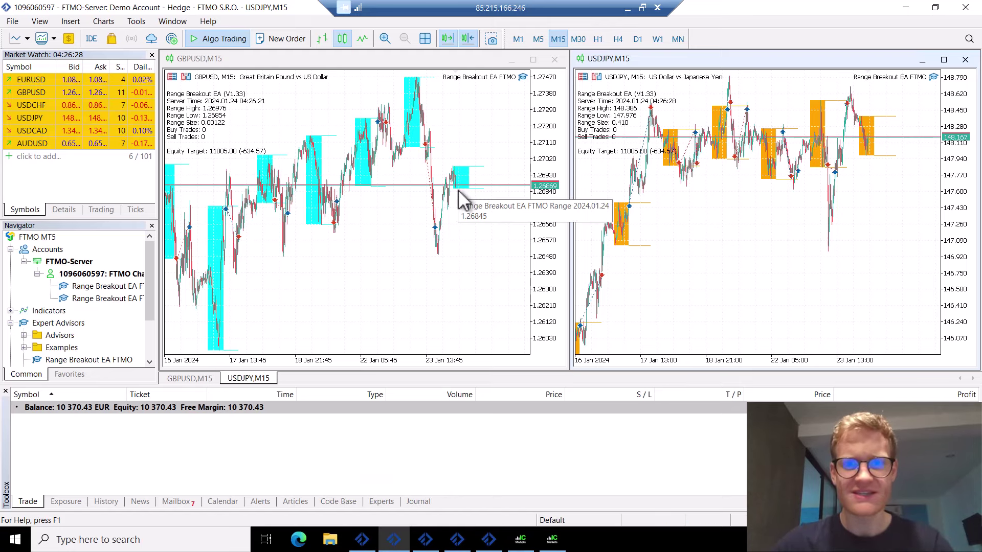
left_click(500, 281)
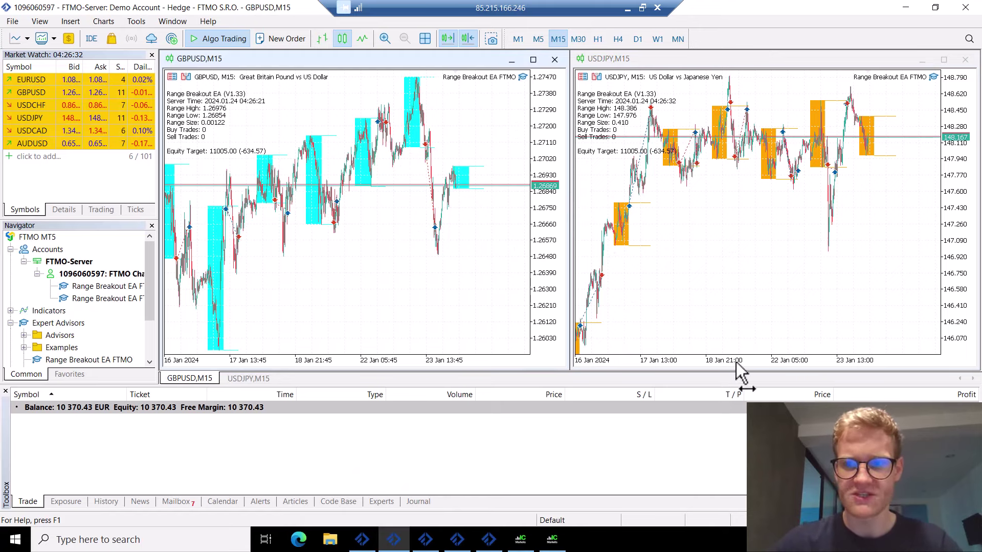
mouse_move(735, 362)
left_mouse_down()
mouse_move(757, 364)
mouse_move(745, 364)
left_mouse_up()
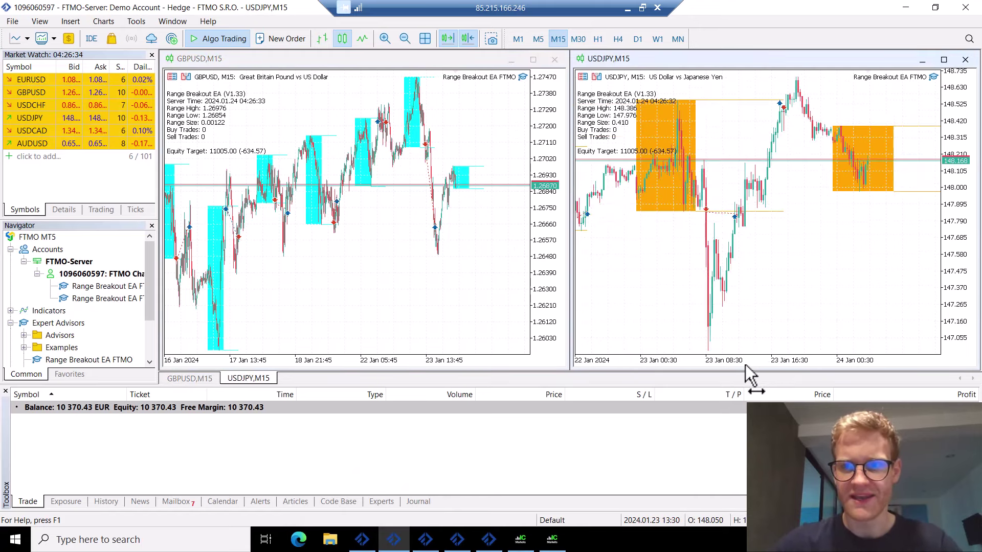
- Measure the USDJPY drop below the range box, zoom out to 16 Jan, then switch terminals
middle_click(694, 217)
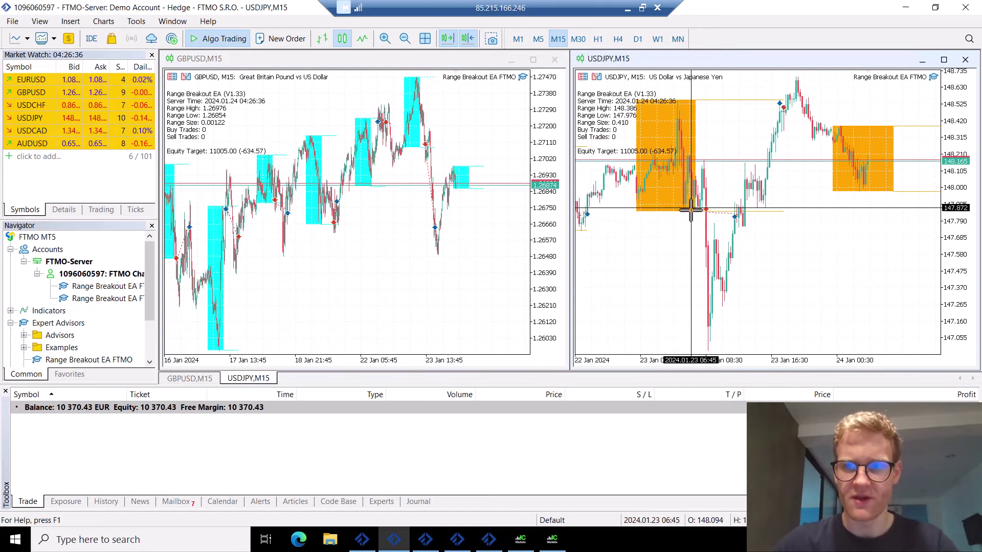
left_click_drag(690, 212, 742, 213)
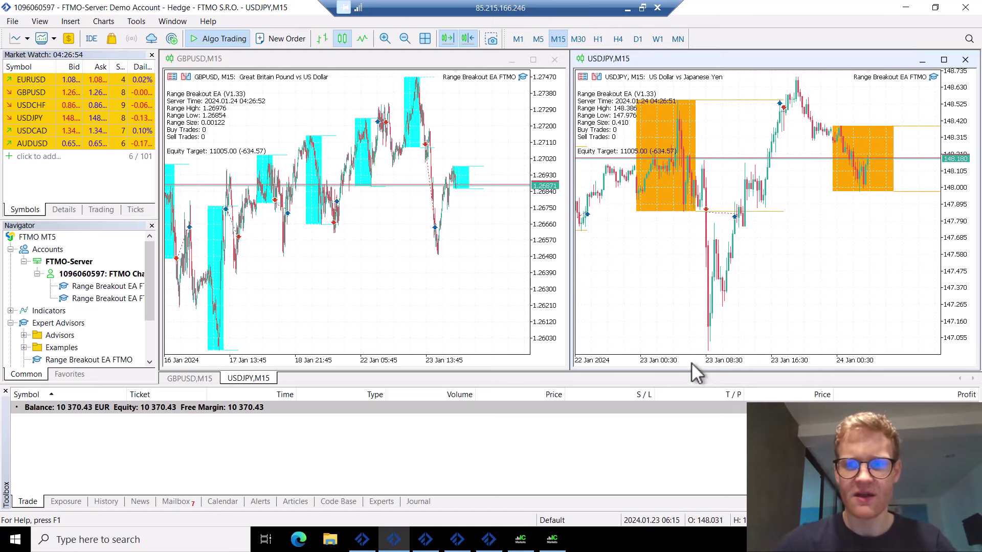
scroll(681, 361, "down", 1)
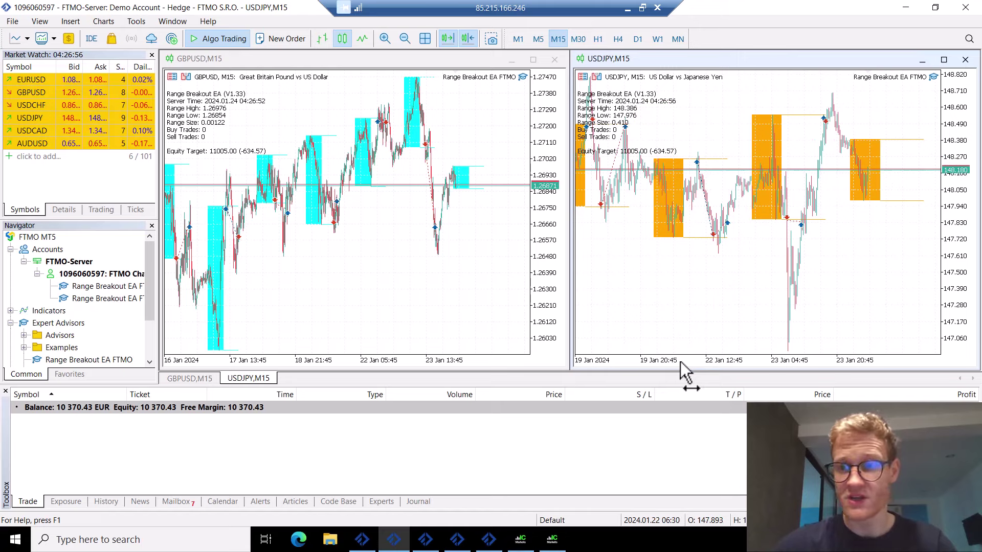
scroll(691, 361, "down", 1)
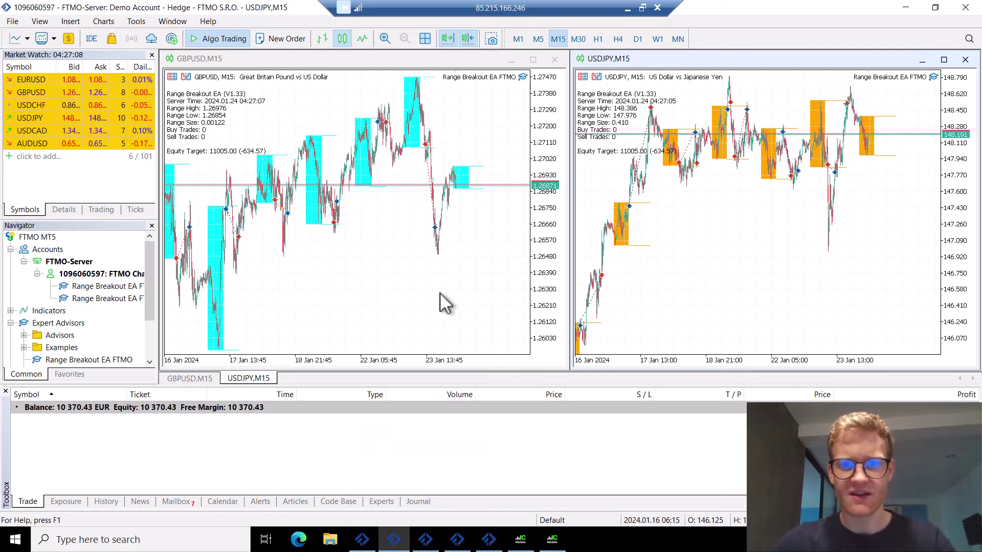
left_click(420, 547)
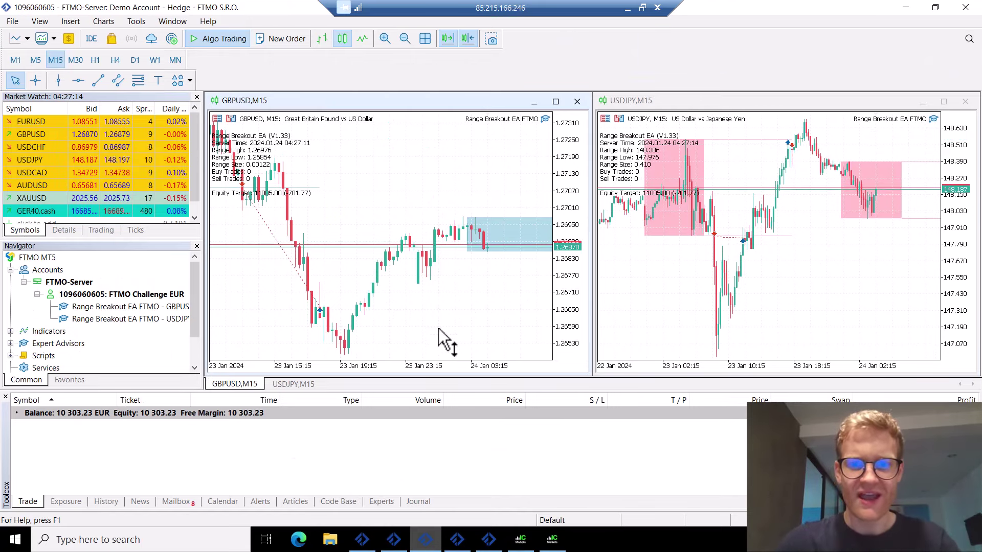
left_click(397, 546)
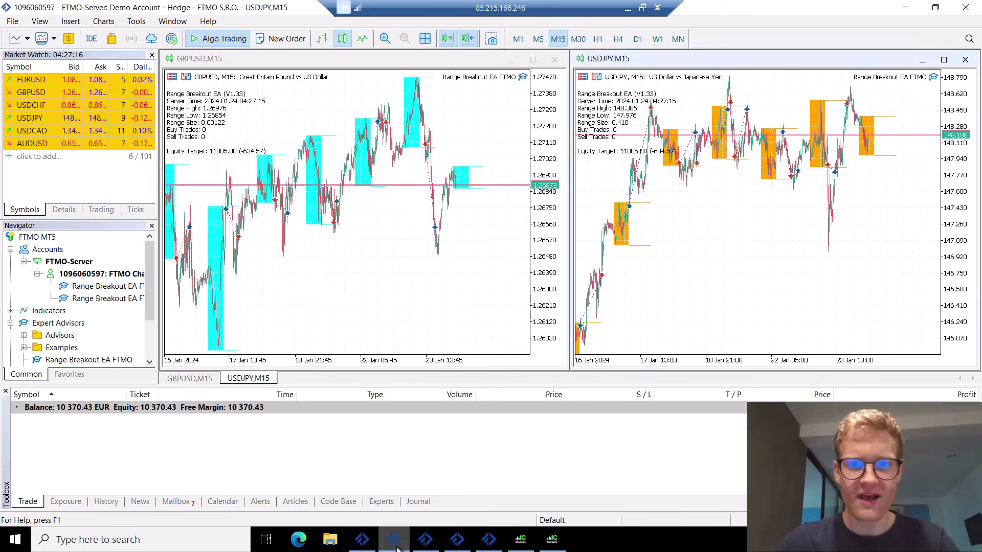
left_click(429, 546)
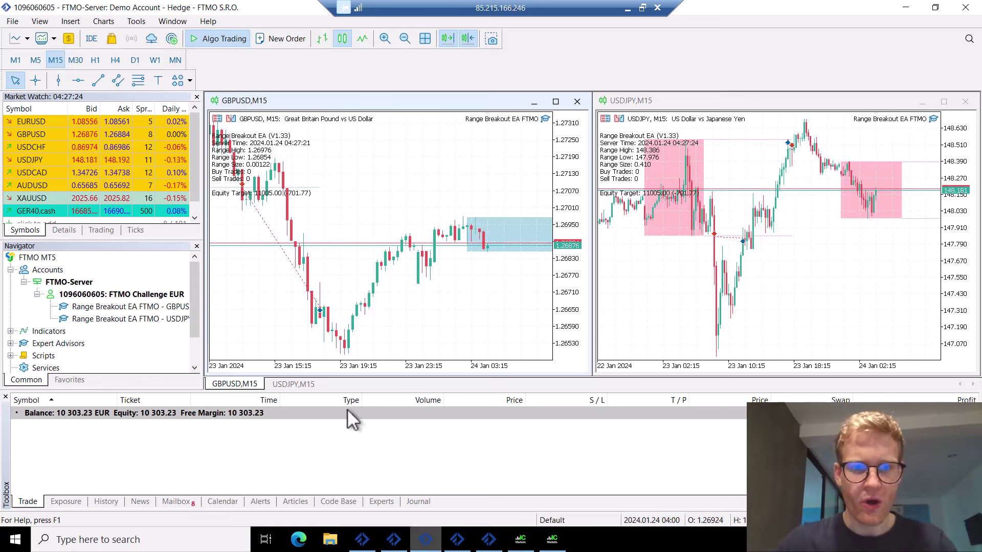
left_click(109, 500)
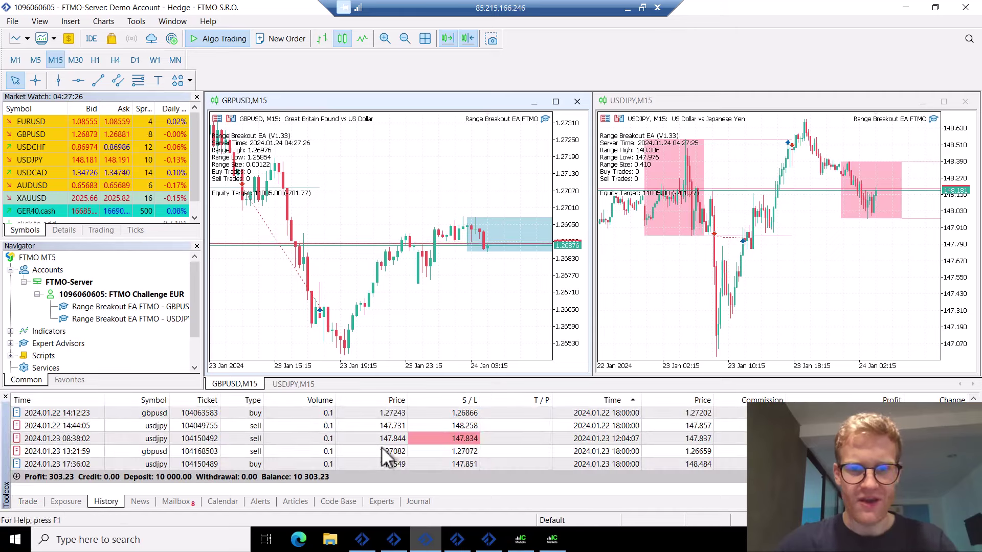
scroll(394, 455, "up", 10)
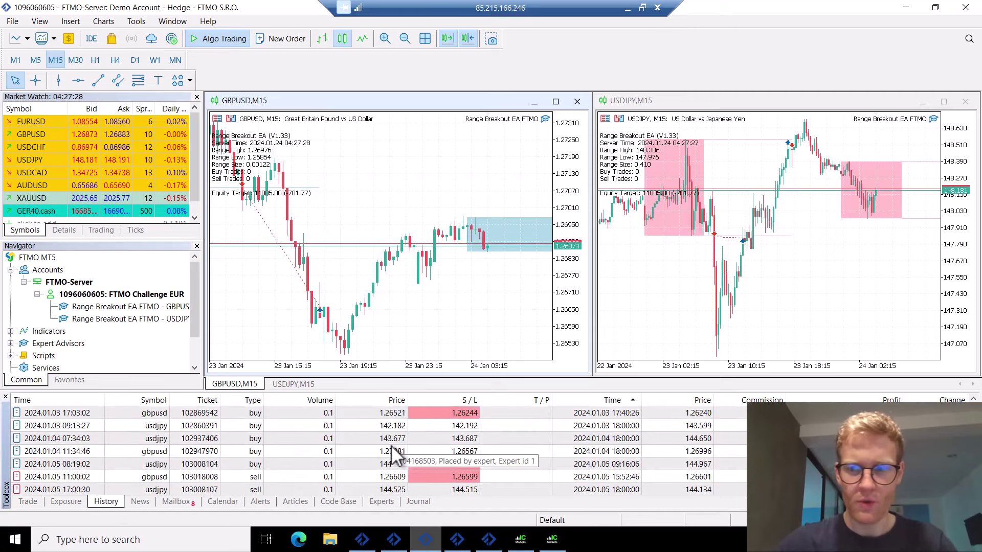
scroll(391, 451, "down", 10)
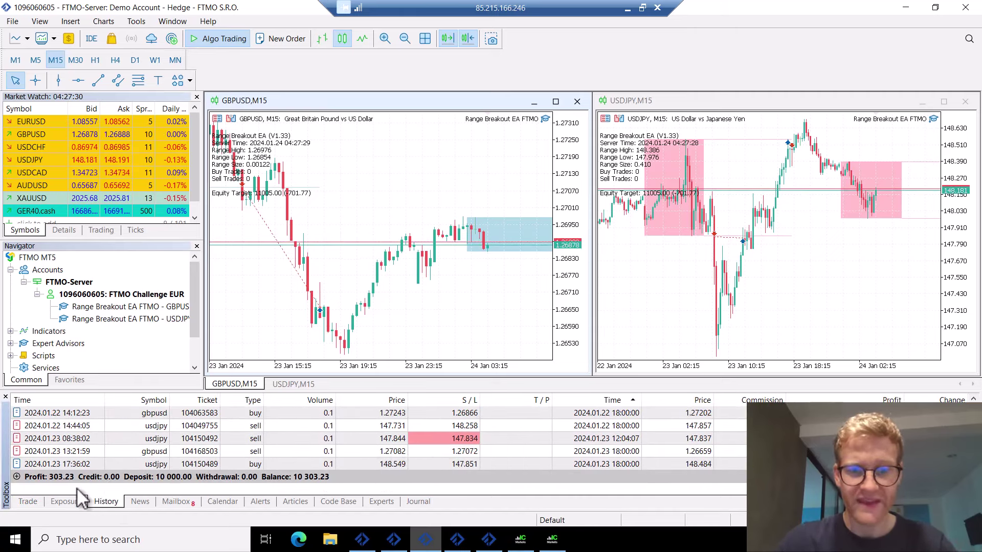
left_click(30, 502)
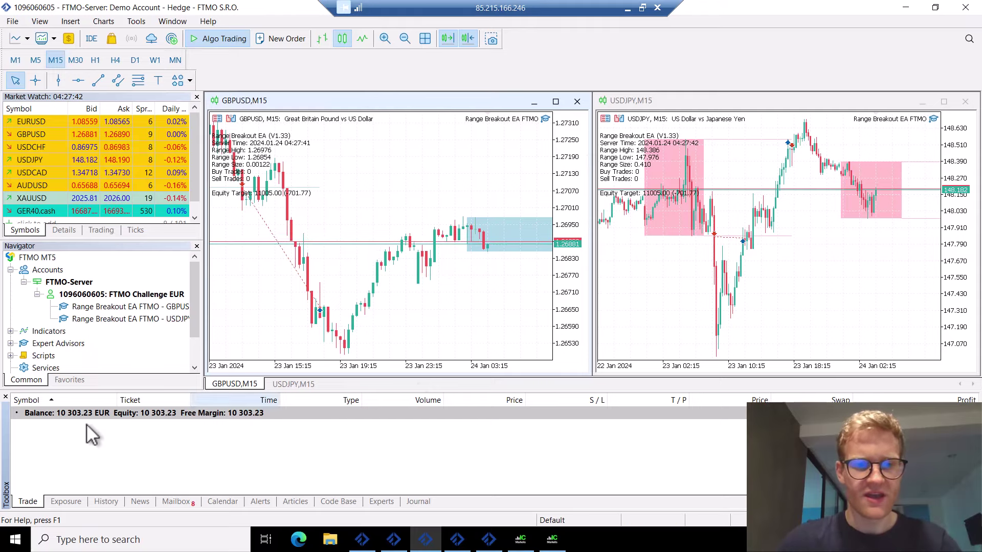
- Bring up the USD account's four-stock terminal and focus the AMZN M15 chart
left_click(457, 539)
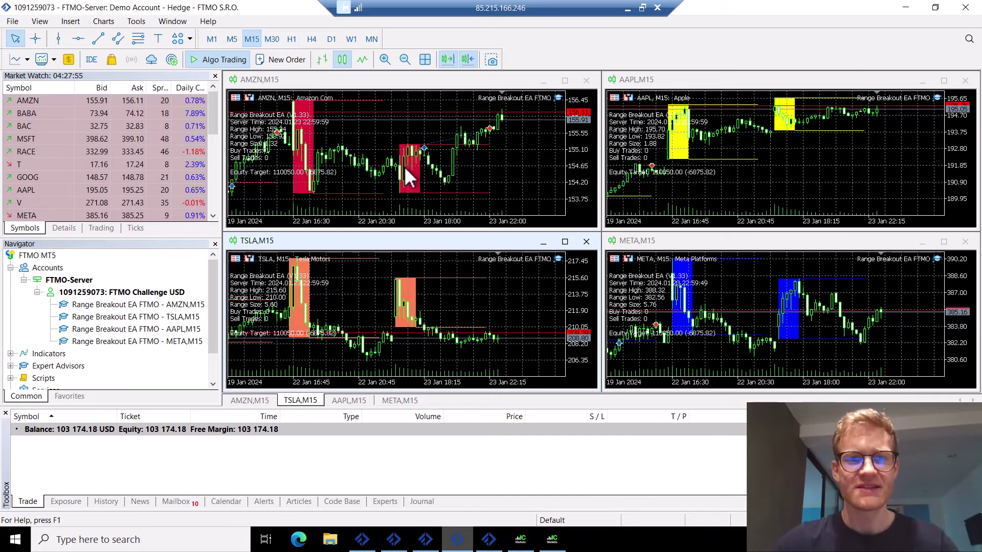
left_click(476, 179)
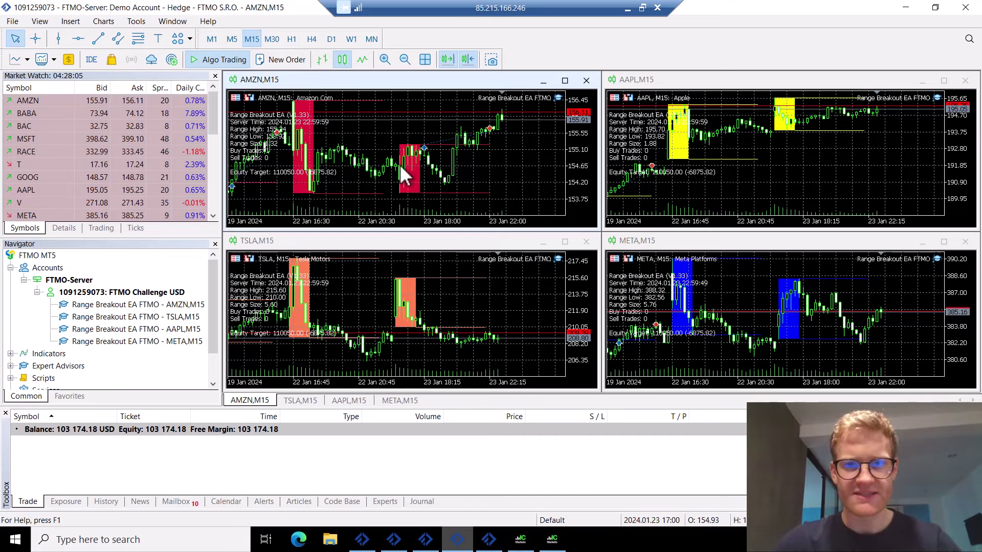
- Read AMZN breakout prices with the crosshair, zooming in and back out
middle_click(395, 127)
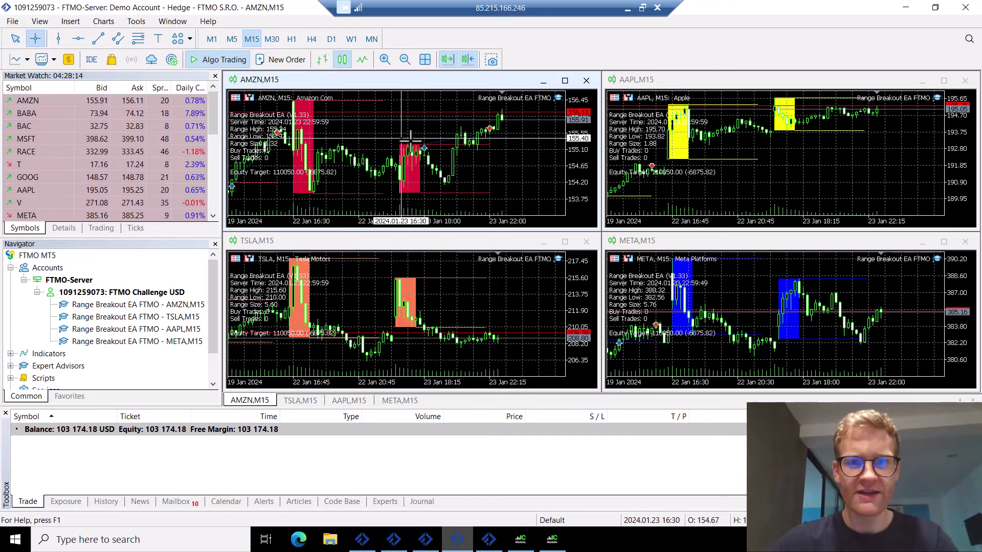
mouse_move(422, 146)
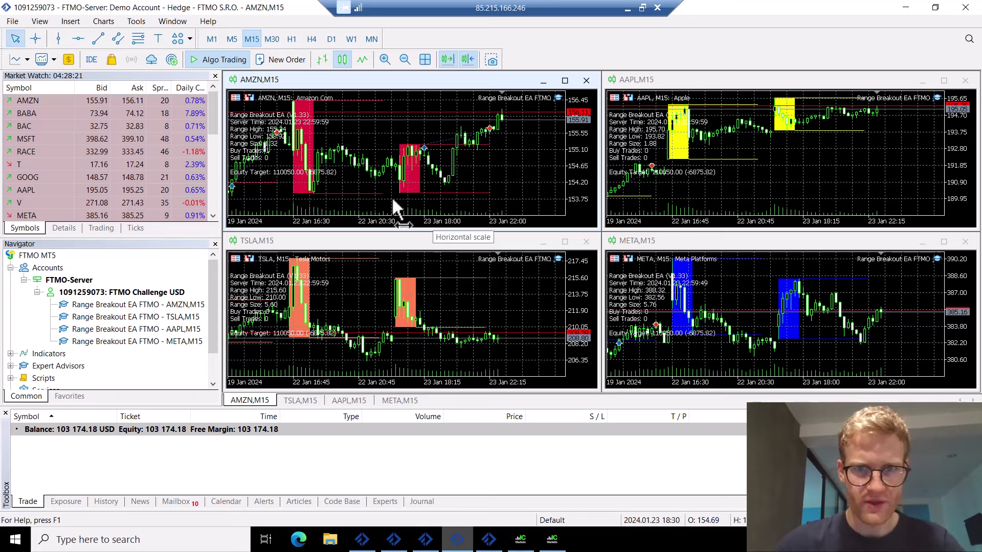
scroll(391, 196, "up", 1)
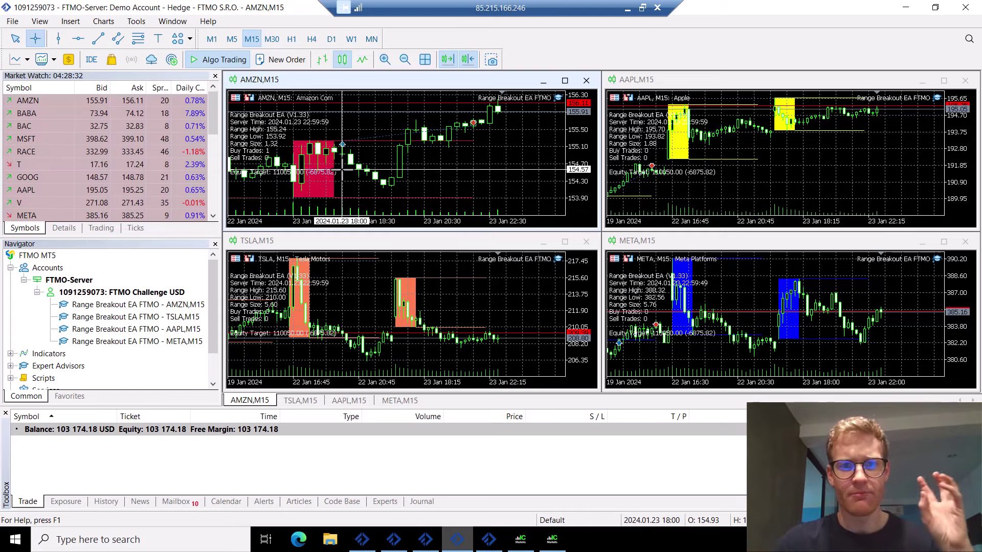
key("Escape")
left_click_drag(383, 221, 377, 223)
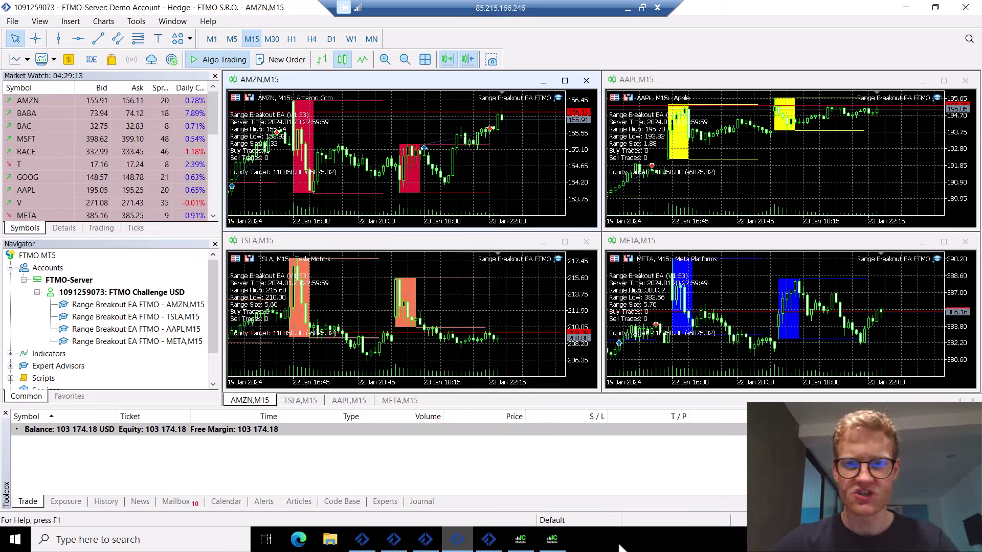
- Check the TSLA and AMZN trade prices, then switch to the GER40/US30 terminal
mouse_move(476, 330)
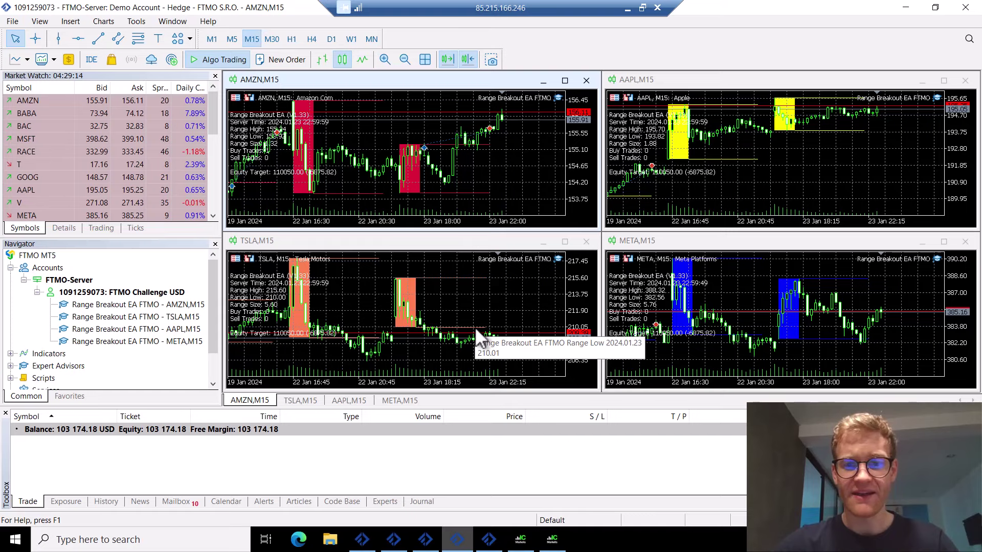
left_click(507, 309)
middle_click(424, 319)
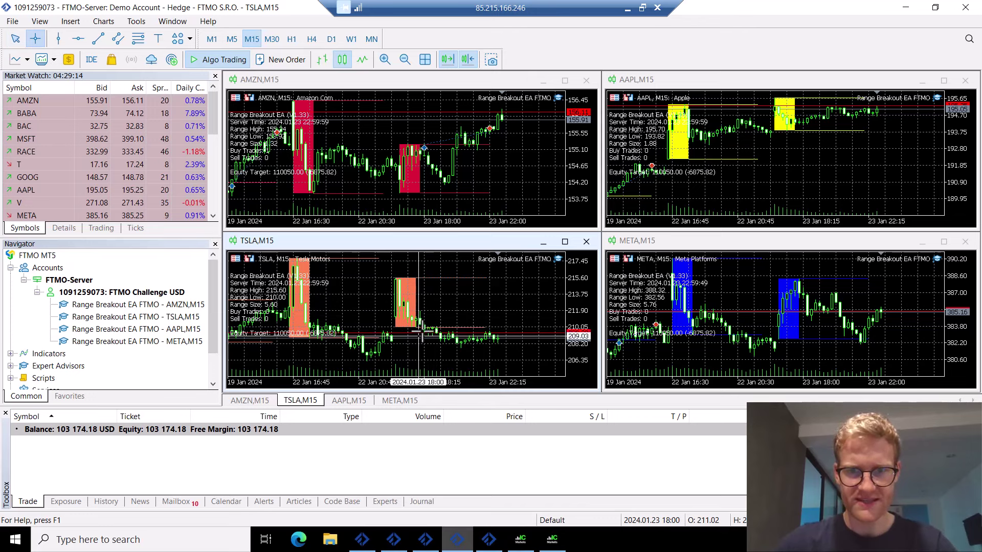
middle_click(510, 349)
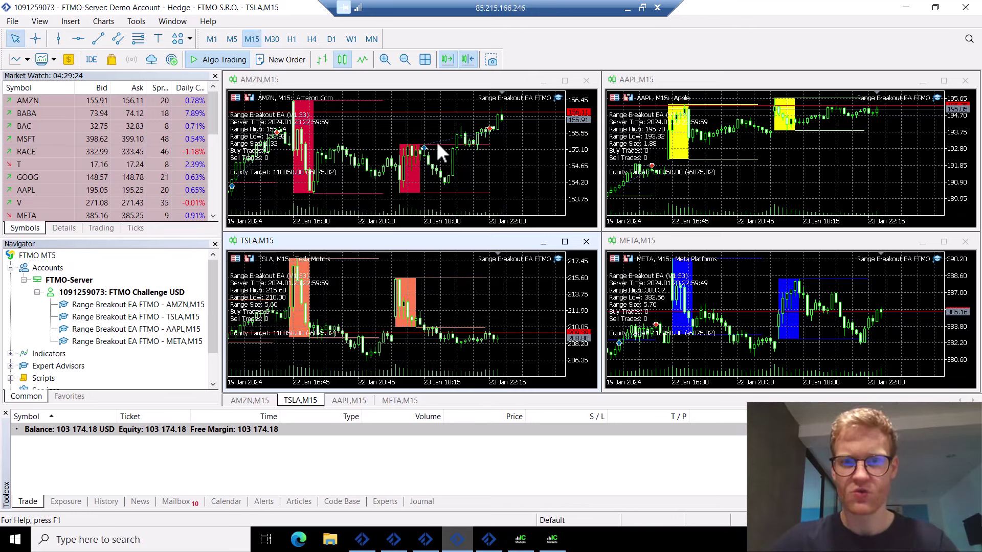
left_click(462, 159)
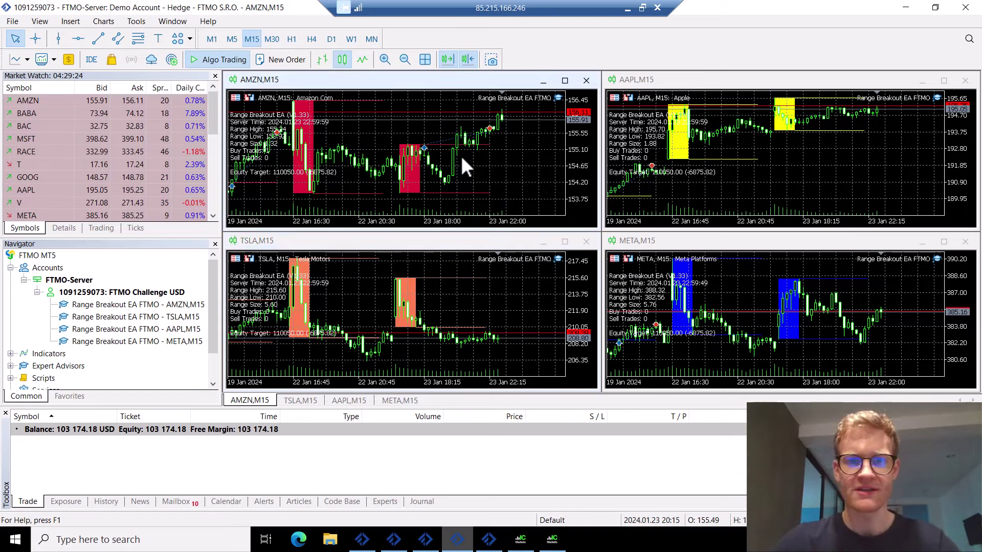
middle_click(419, 149)
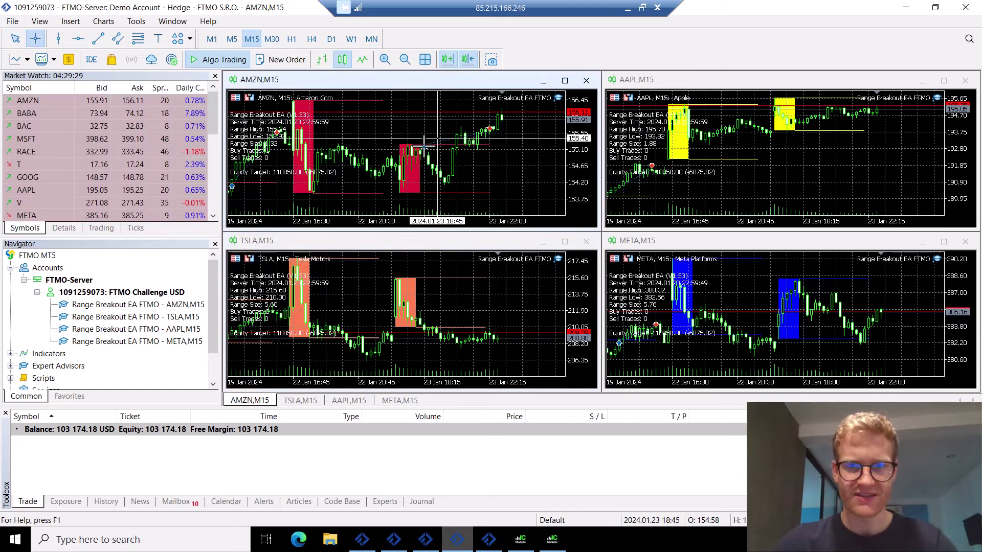
middle_click(441, 156)
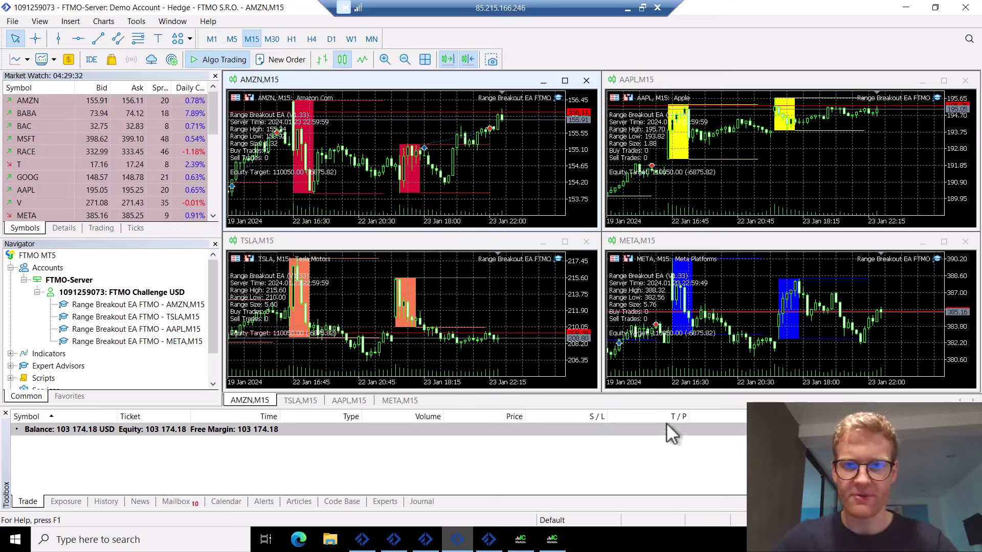
left_click(484, 546)
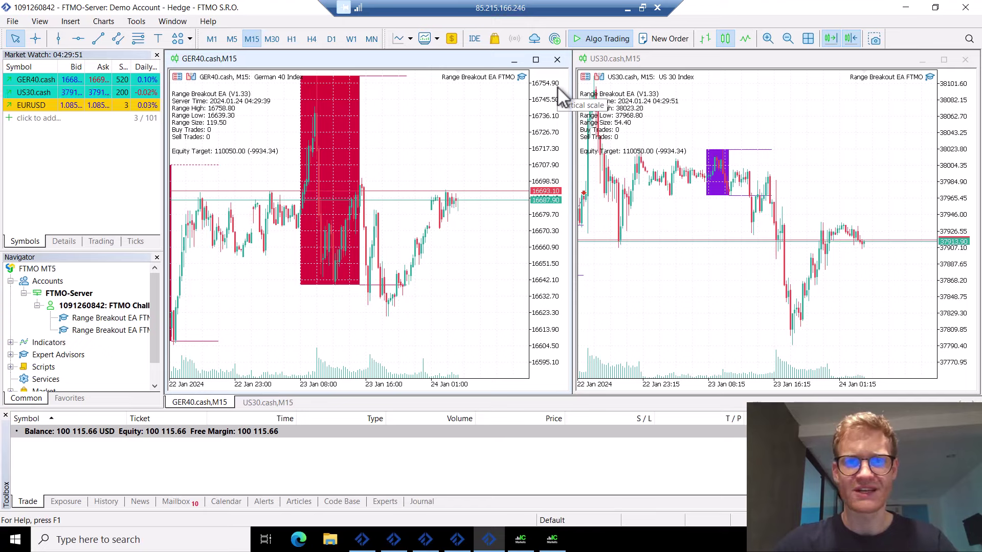
- Compress the GER40 candles vertically and focus the US30 chart
left_click_drag(562, 97, 583, 121)
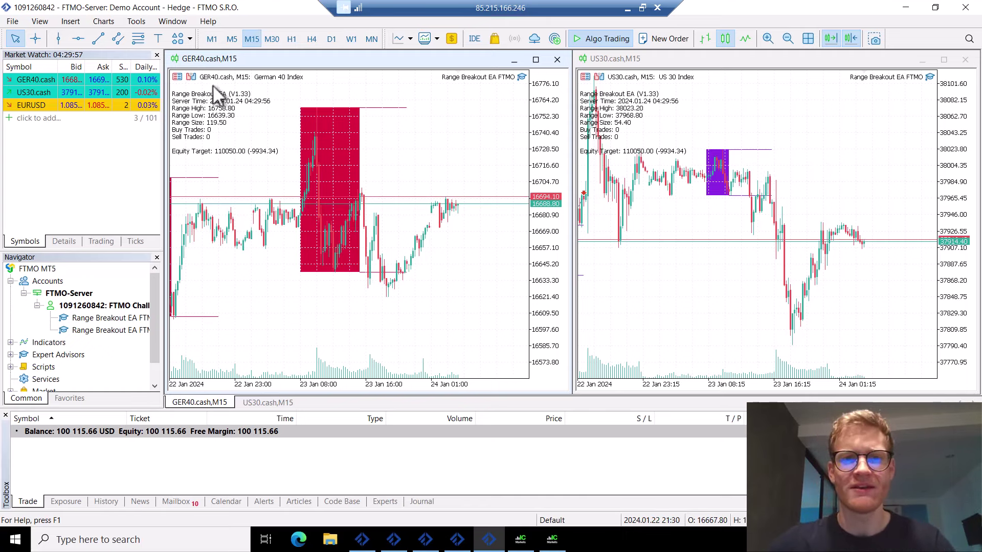
left_click(711, 156)
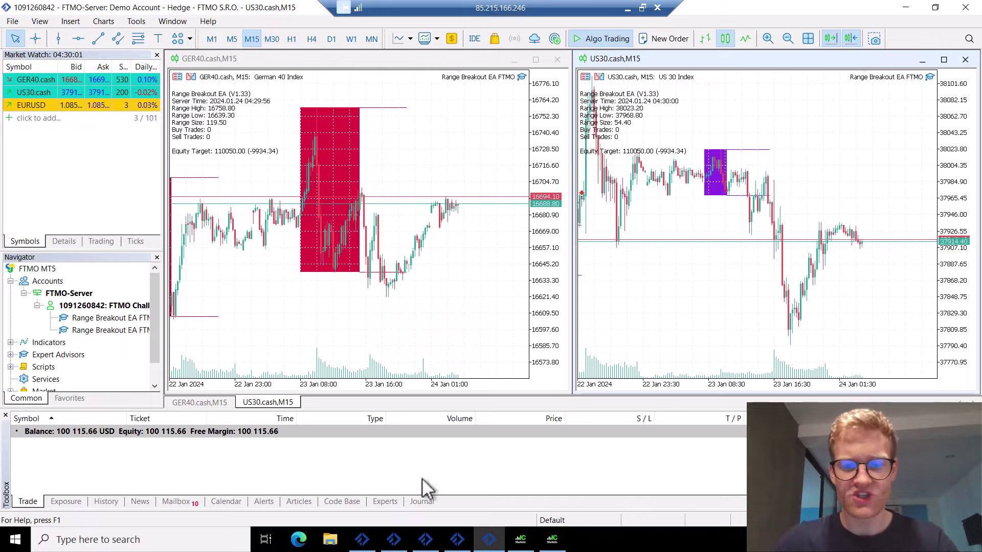
left_click(458, 541)
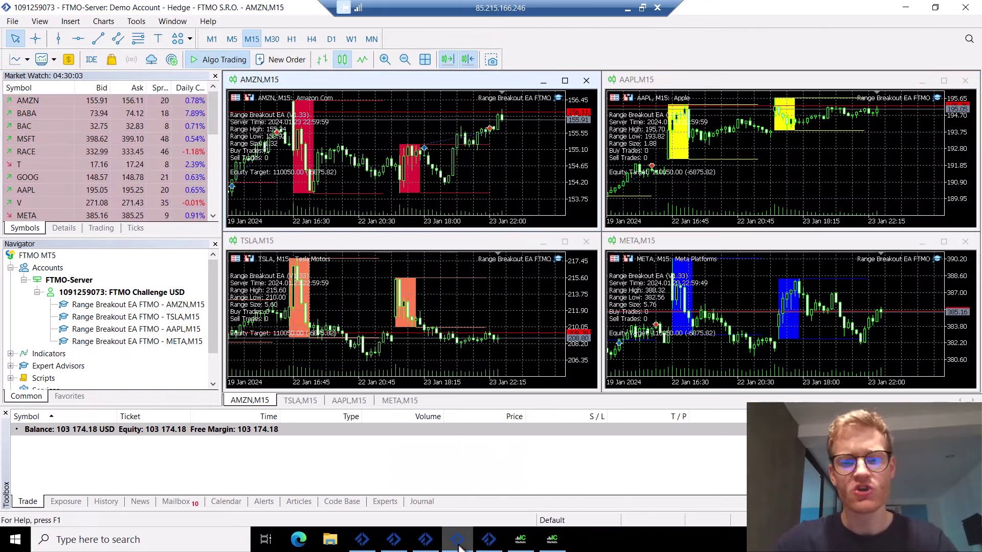
left_click(491, 543)
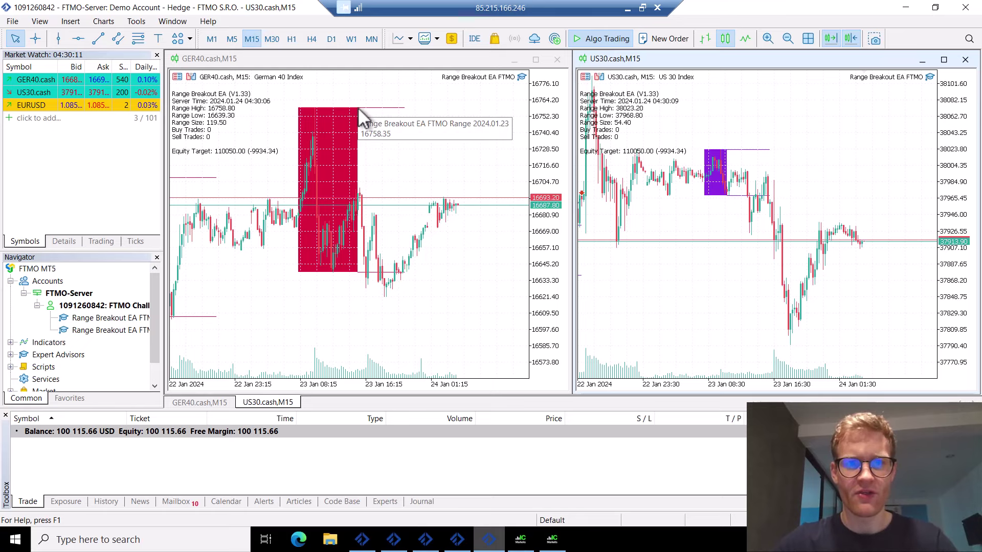
- Read prices on the GER40 and US30 charts with the crosshair
left_click(366, 335)
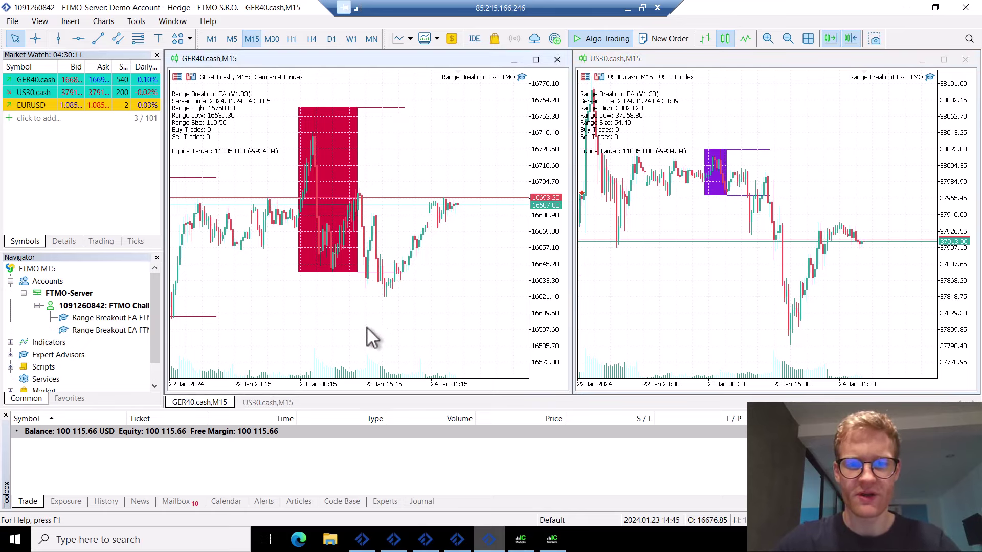
middle_click(351, 333)
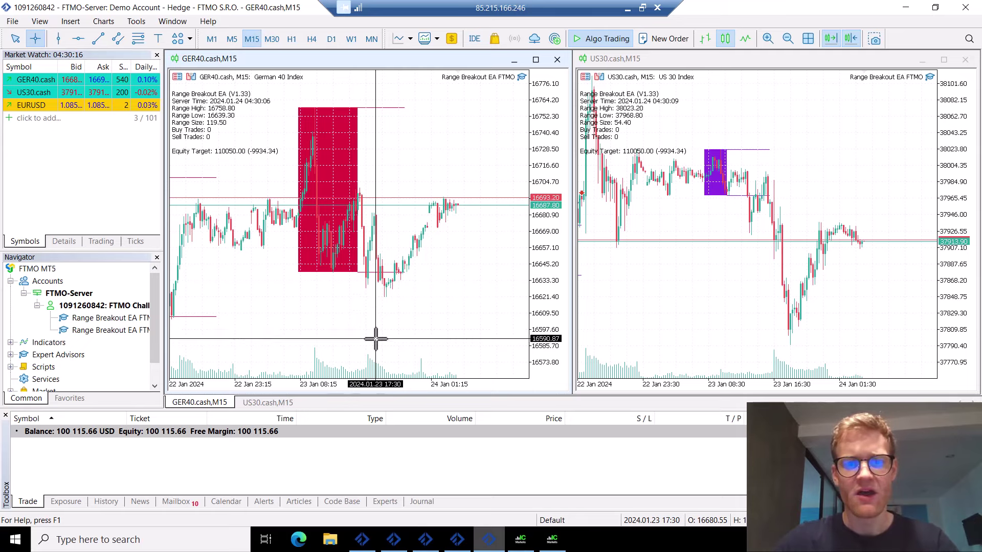
left_click(376, 338)
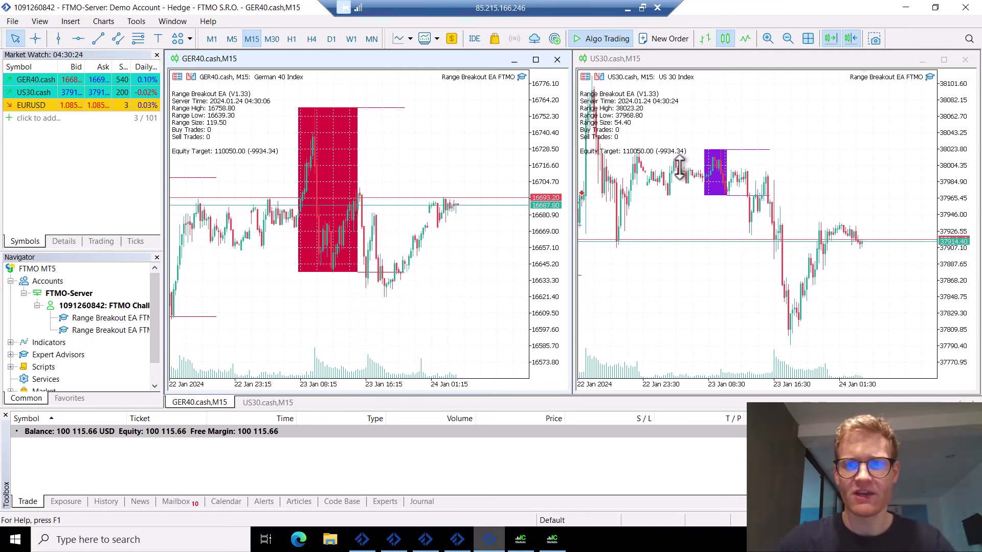
left_click(740, 187)
middle_click(740, 190)
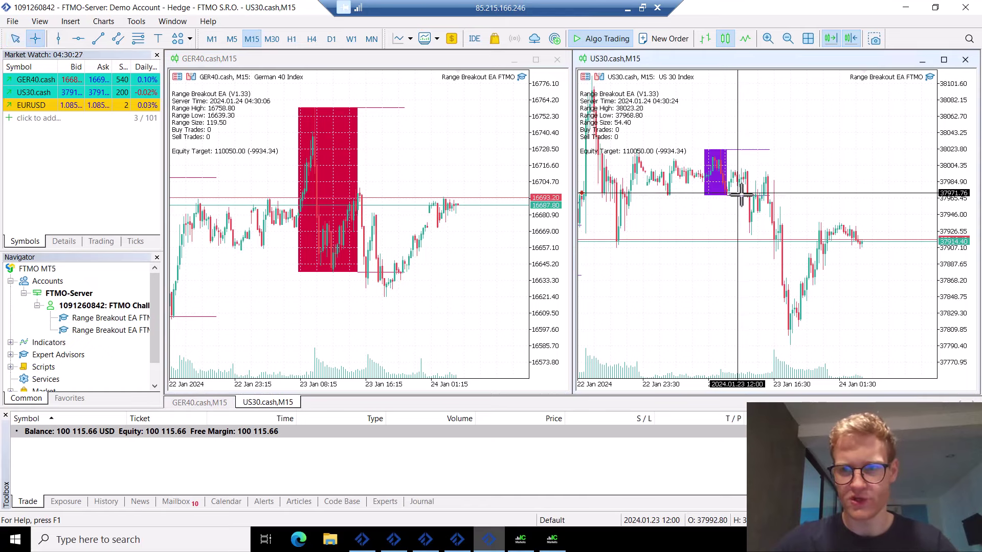
left_click(740, 190)
- Bring the other challenge account's terminal forward from the taskbar
mouse_move(552, 540)
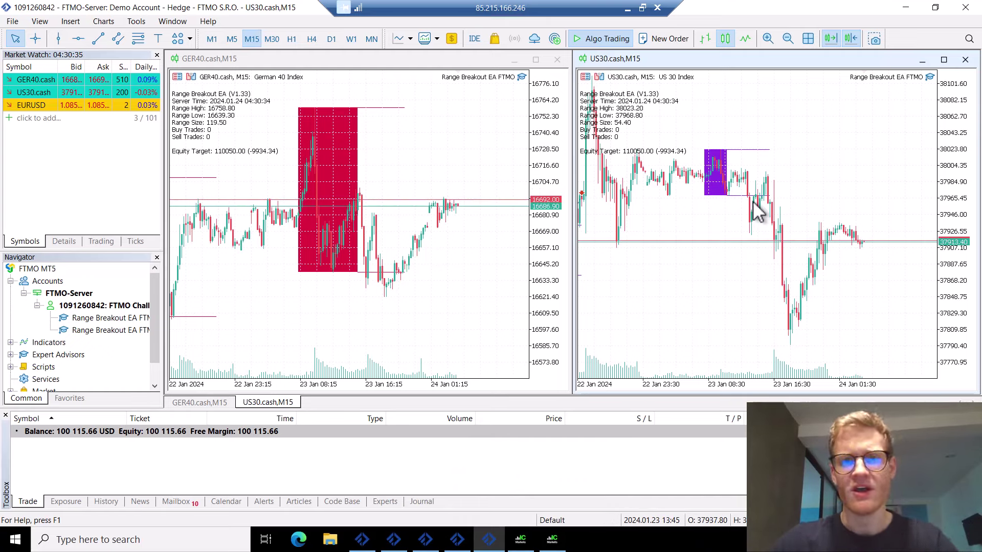
mouse_move(362, 539)
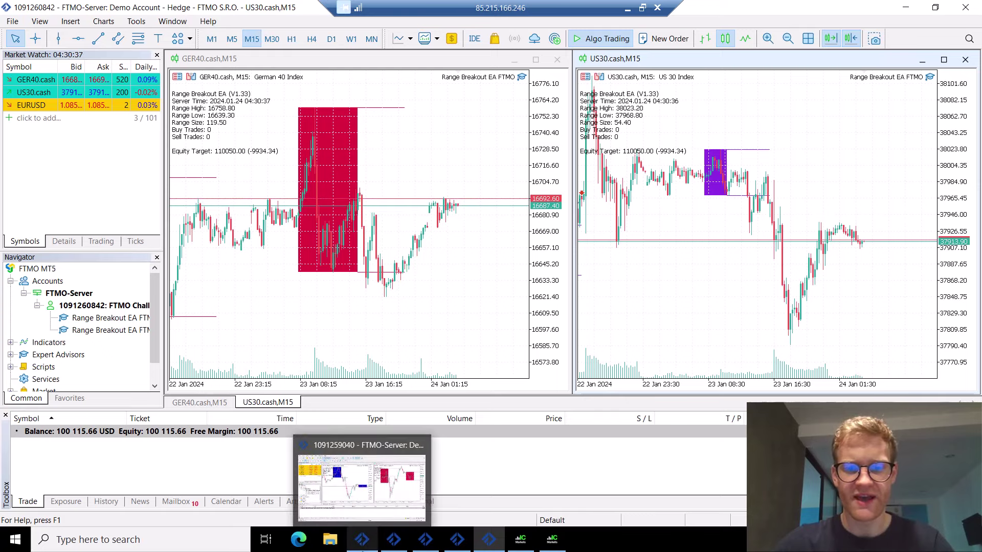
left_click(362, 539)
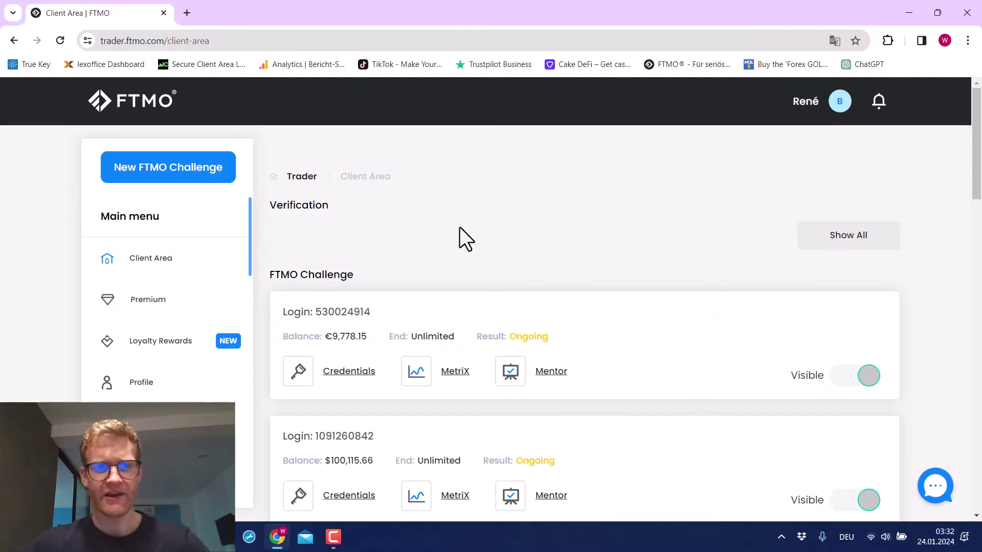
- Scroll the FTMO Challenge list, highlighting the heading and the second and third accounts' logins
scroll(431, 255, "down", 2)
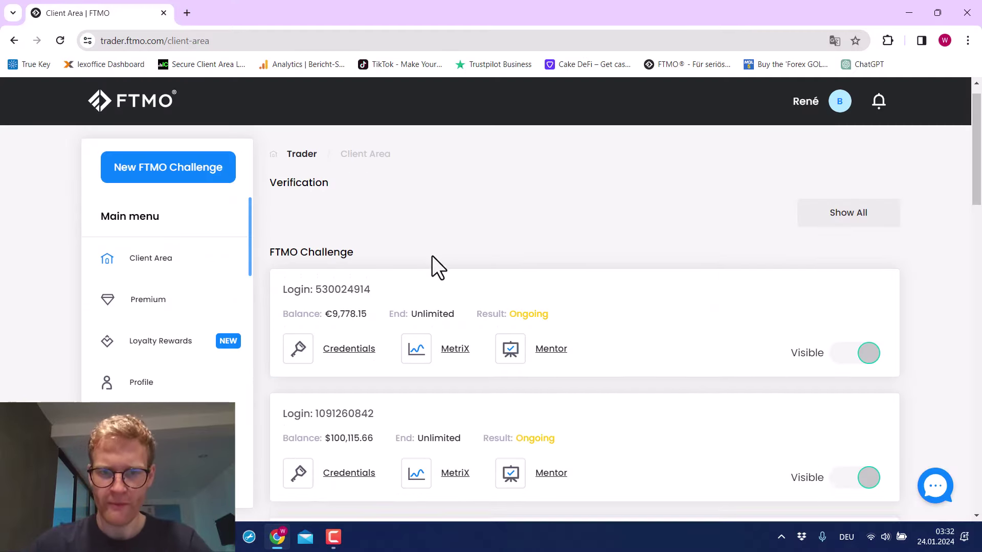
triple_click(298, 183)
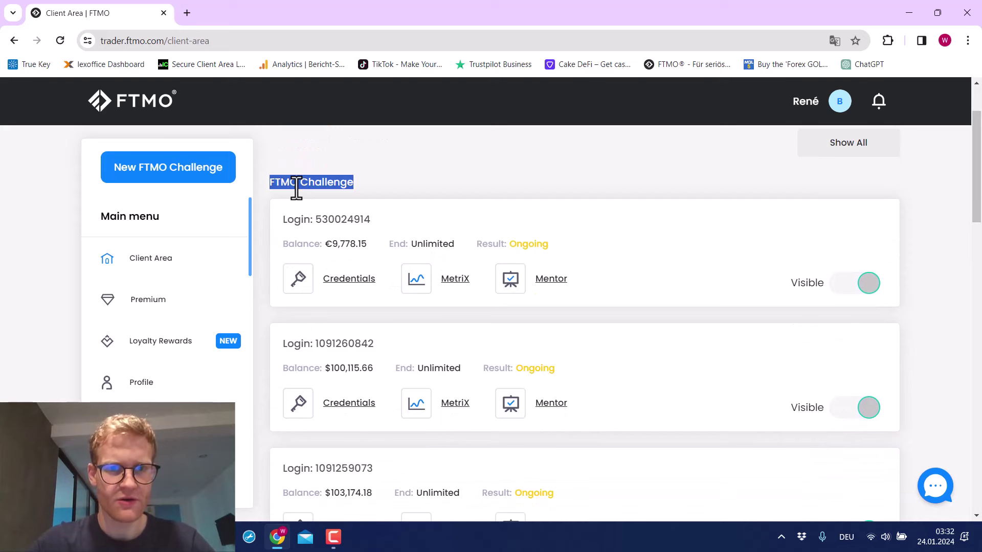
scroll(401, 175, "down", 1)
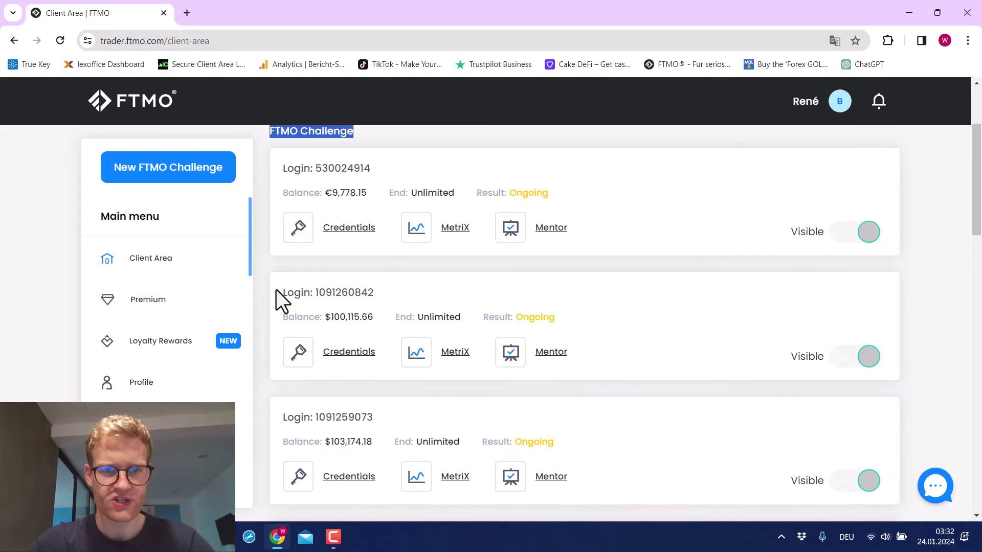
double_click(327, 293)
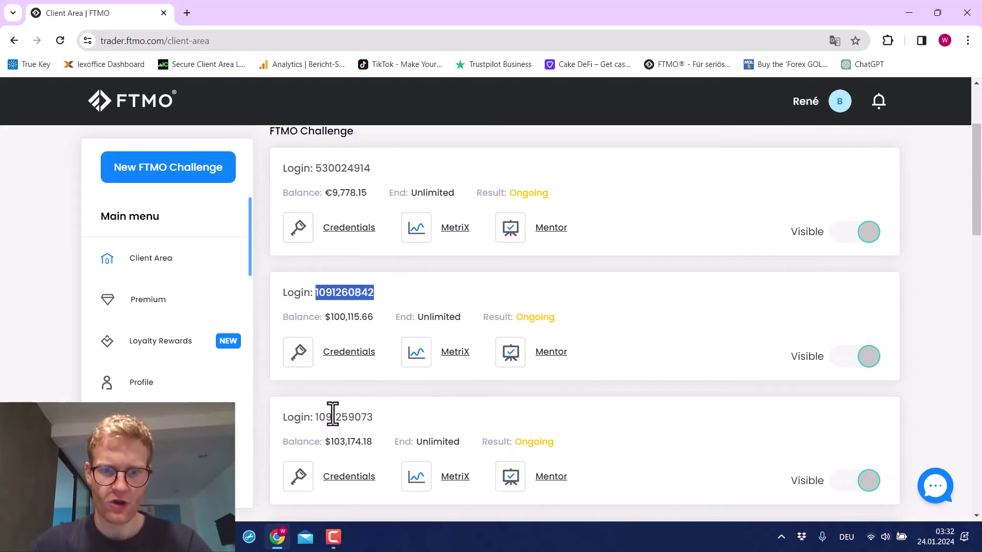
double_click(332, 417)
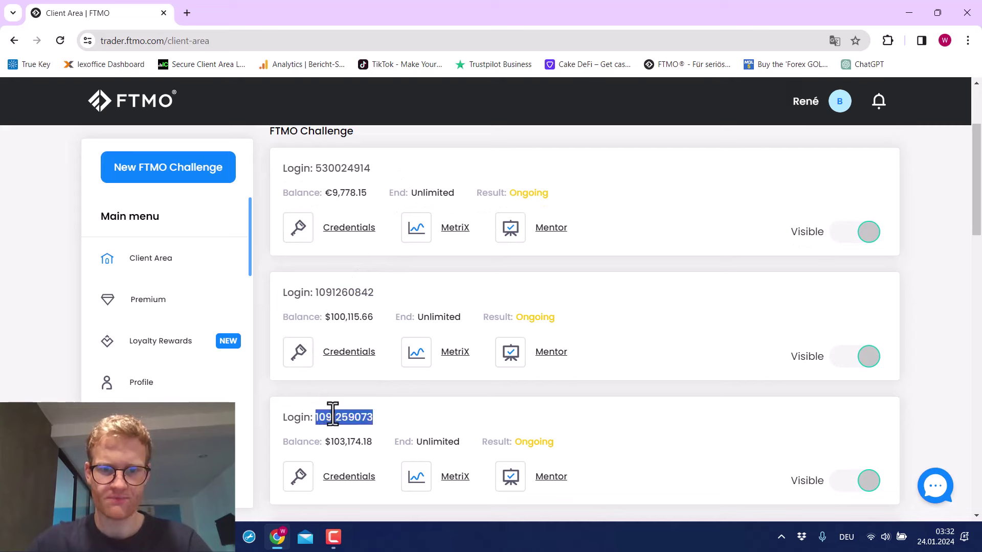
left_click(449, 268)
- Highlight the FTMO Challenge heading and the first account's login line
scroll(449, 270, "down", 8)
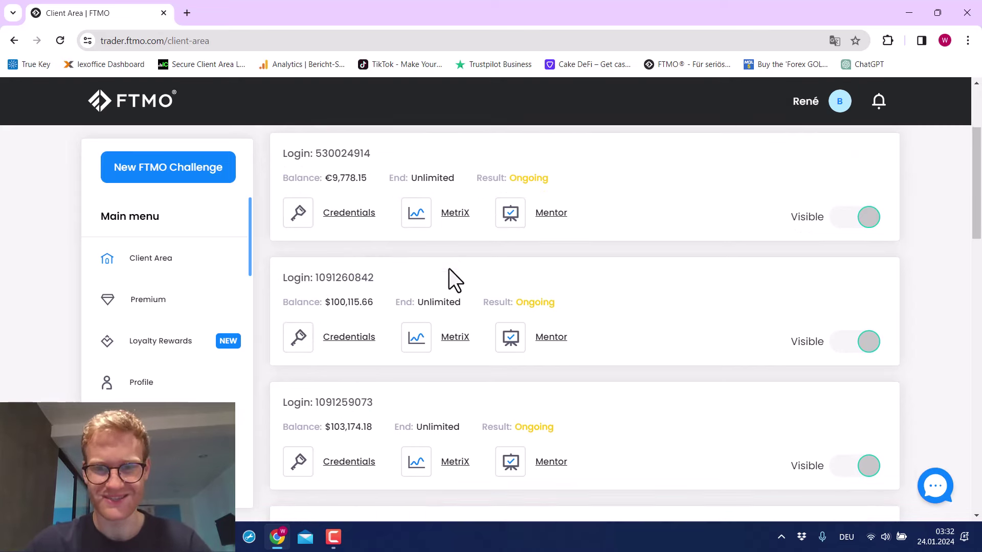
scroll(450, 269, "down", 1)
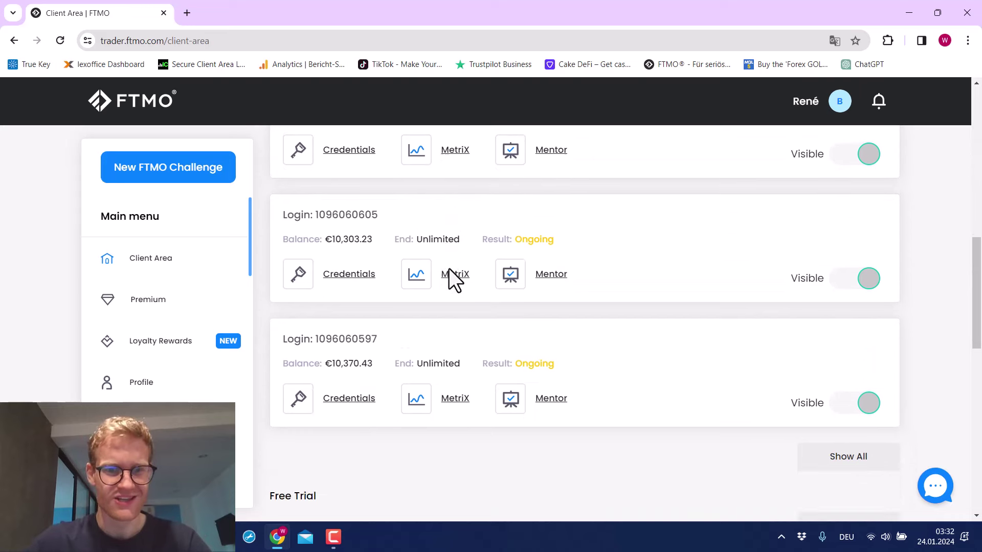
scroll(449, 269, "up", 8)
scroll(449, 268, "up", 2)
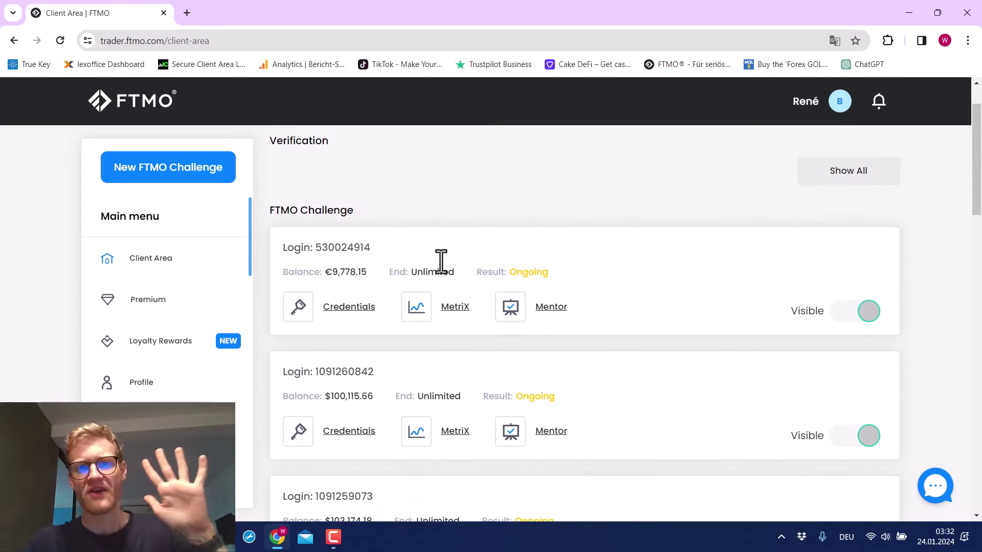
triple_click(313, 211)
double_click(313, 210)
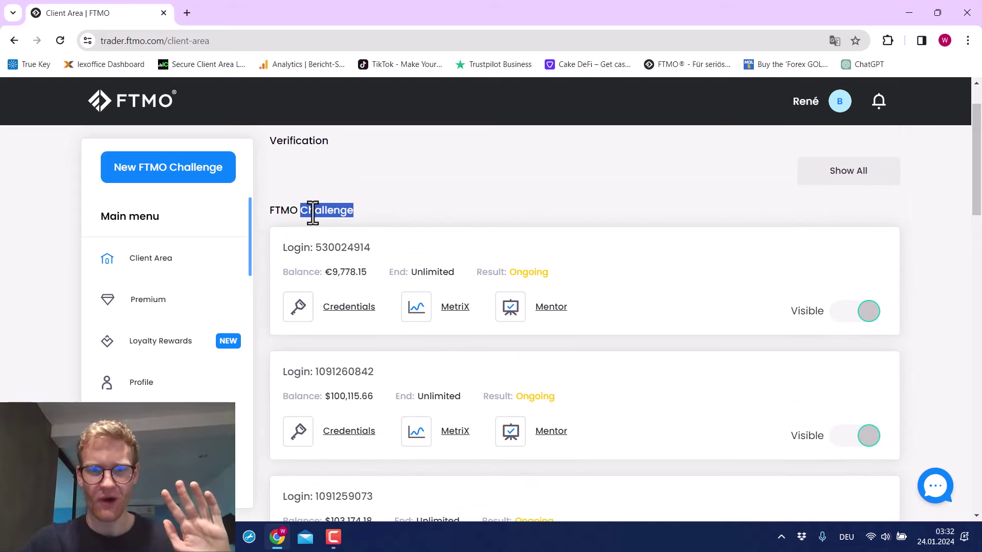
triple_click(332, 248)
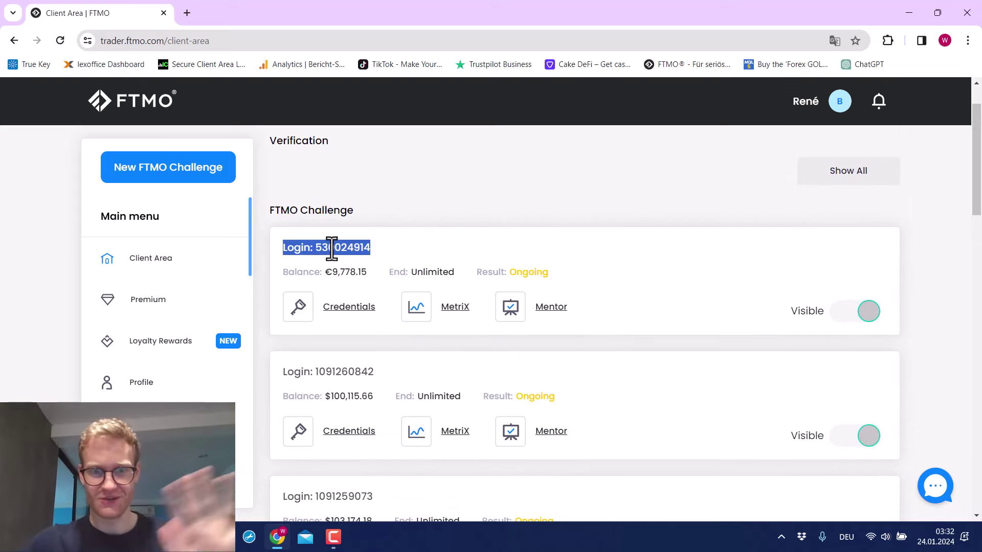
left_click(387, 221)
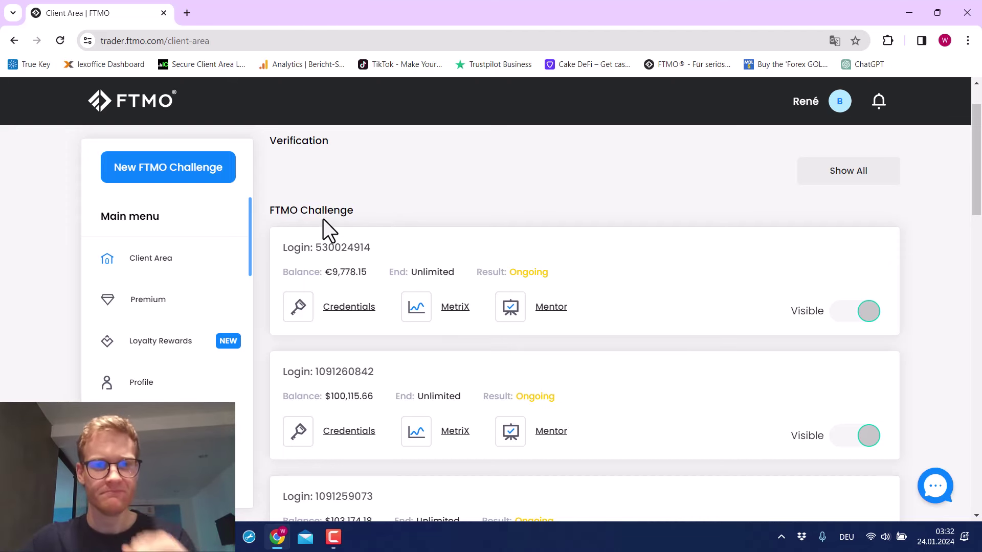
triple_click(344, 251)
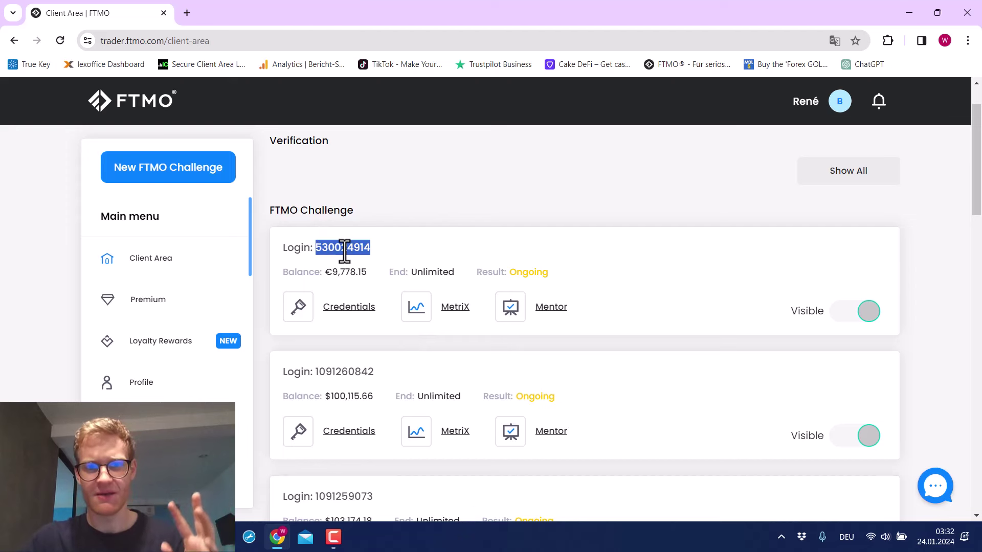
left_click(425, 198)
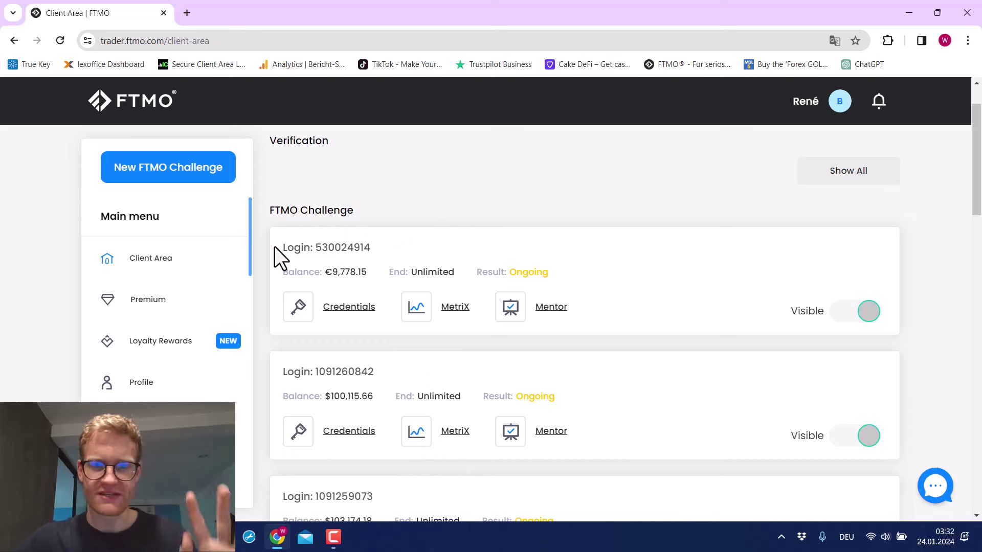
left_click_drag(276, 243, 378, 261)
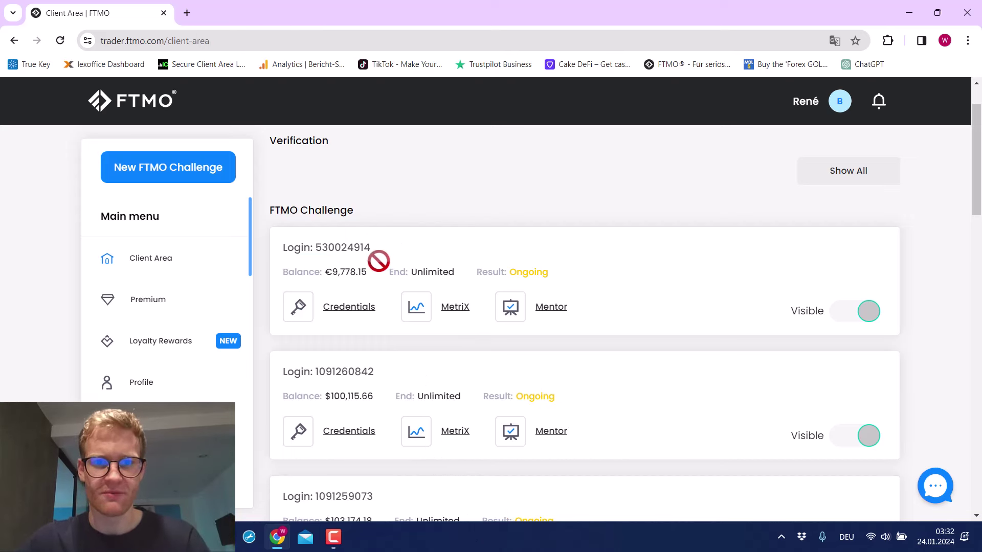
- Open the $100,115.66 account's MetriX link in a new tab
scroll(379, 261, "down", 1)
left_click(366, 278)
scroll(365, 278, "down", 1)
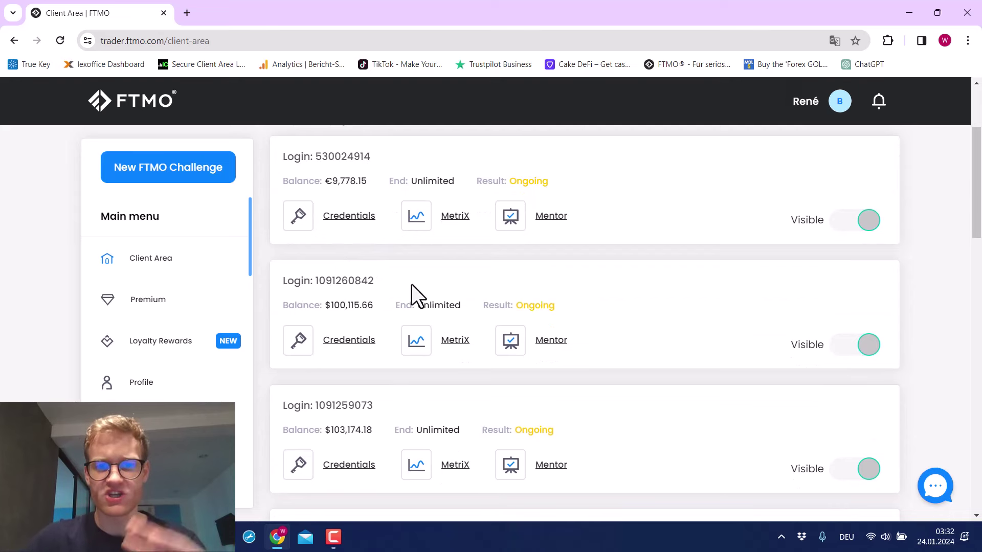
scroll(410, 282, "down", 2)
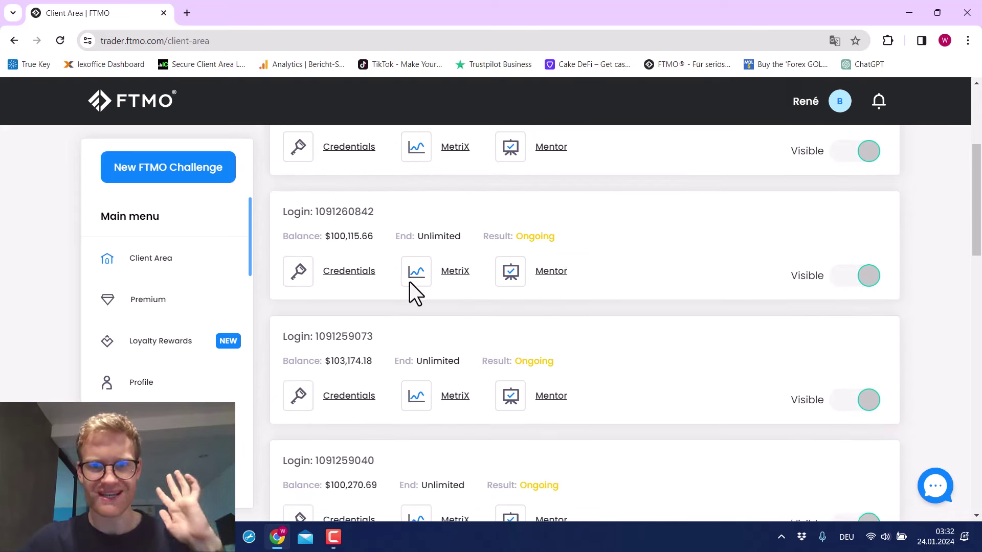
scroll(373, 261, "down", 1)
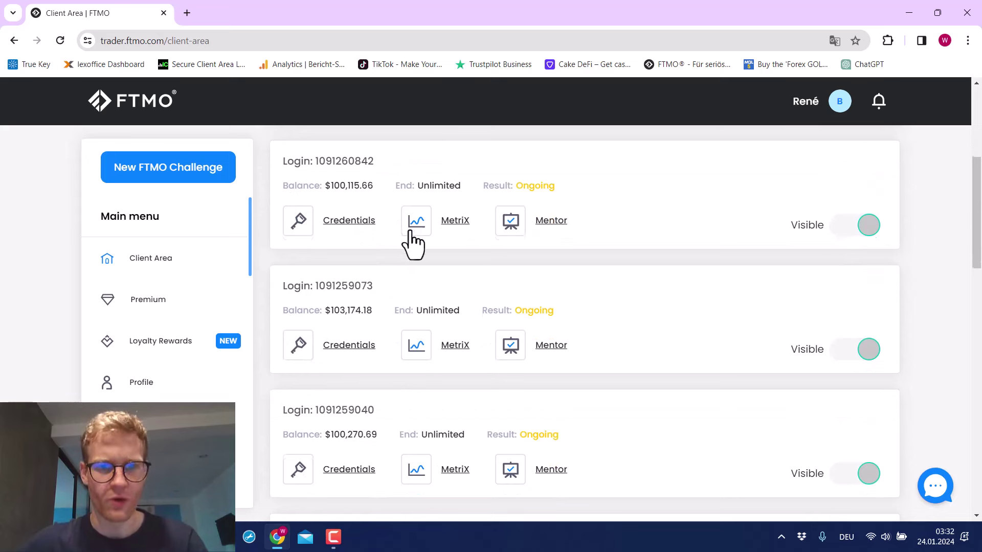
right_click(422, 223)
left_click(448, 229)
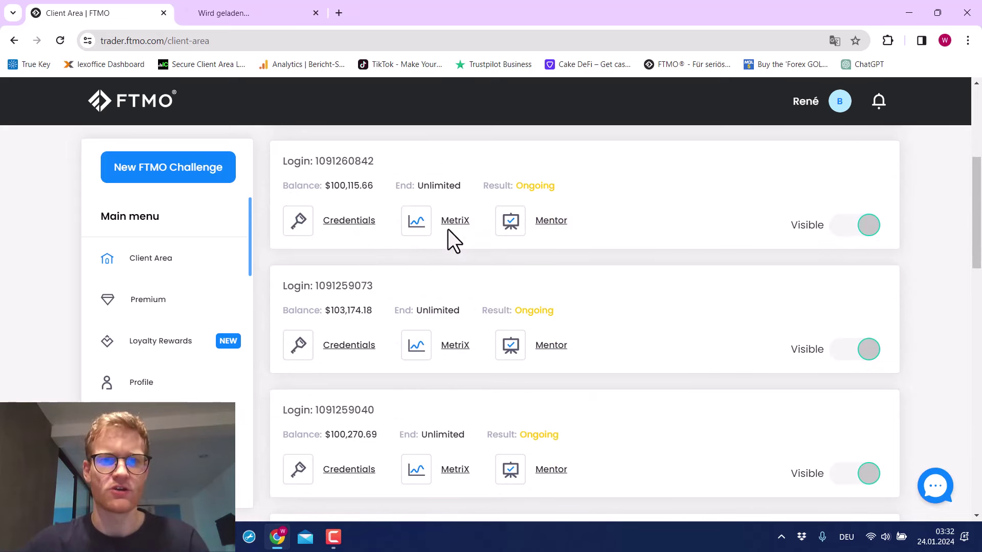
- Review the MetriX Objectives, including the Minimum 4 Trading Days explanation
left_click(246, 4)
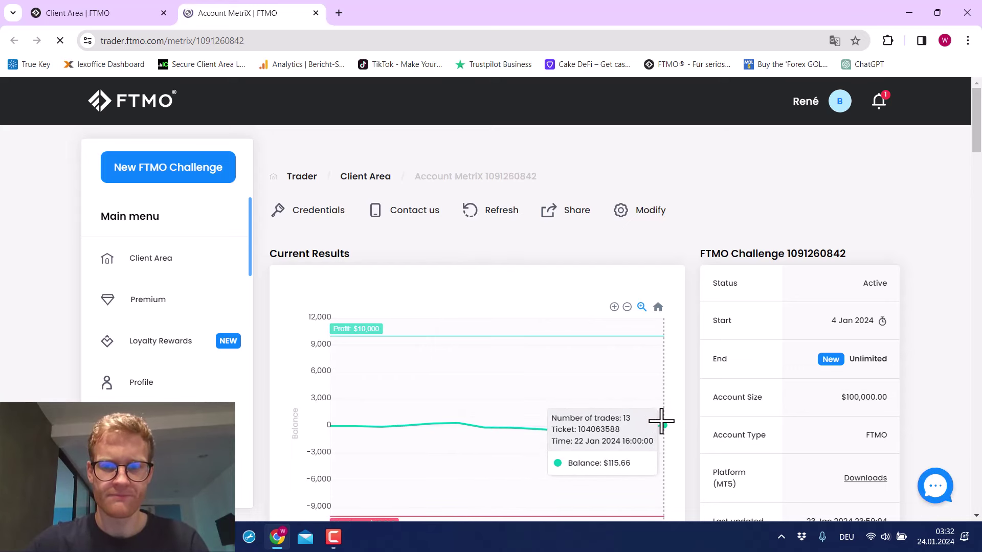
scroll(703, 416, "down", 5)
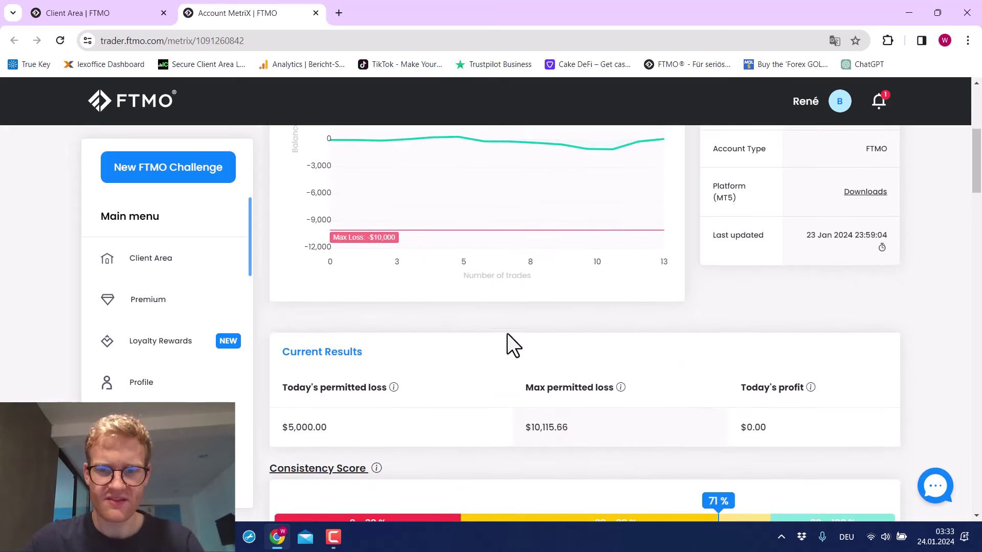
scroll(511, 346, "down", 6)
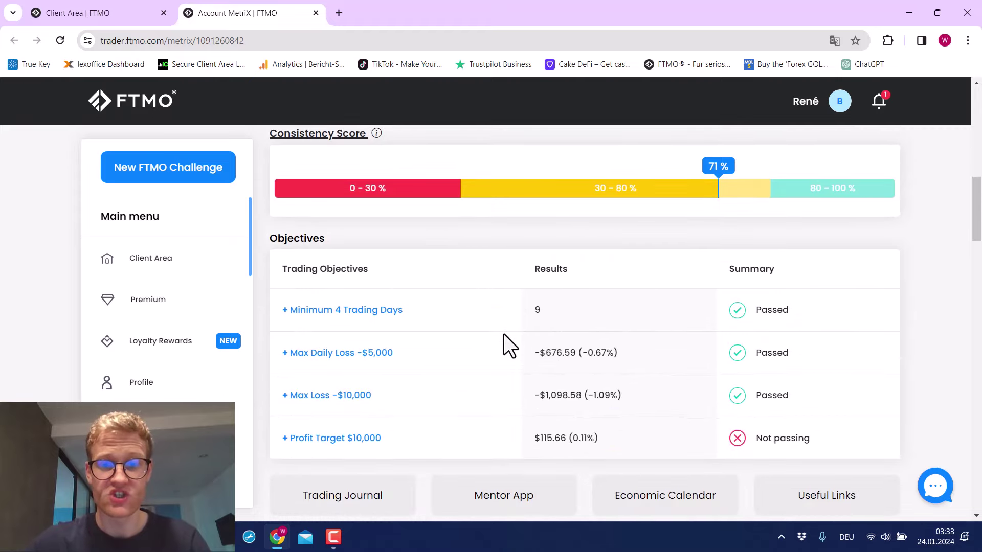
scroll(504, 336, "down", 5)
scroll(505, 335, "up", 5)
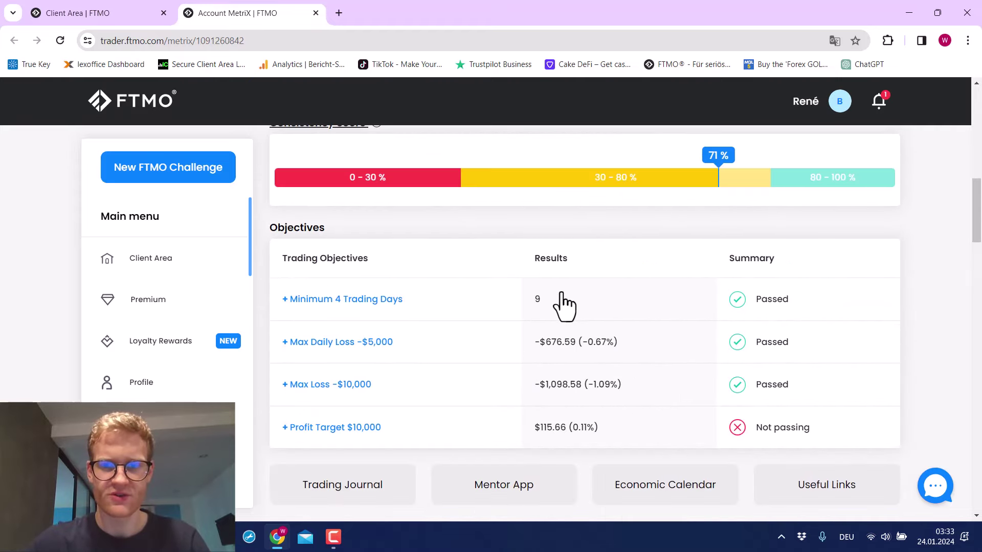
double_click(535, 303)
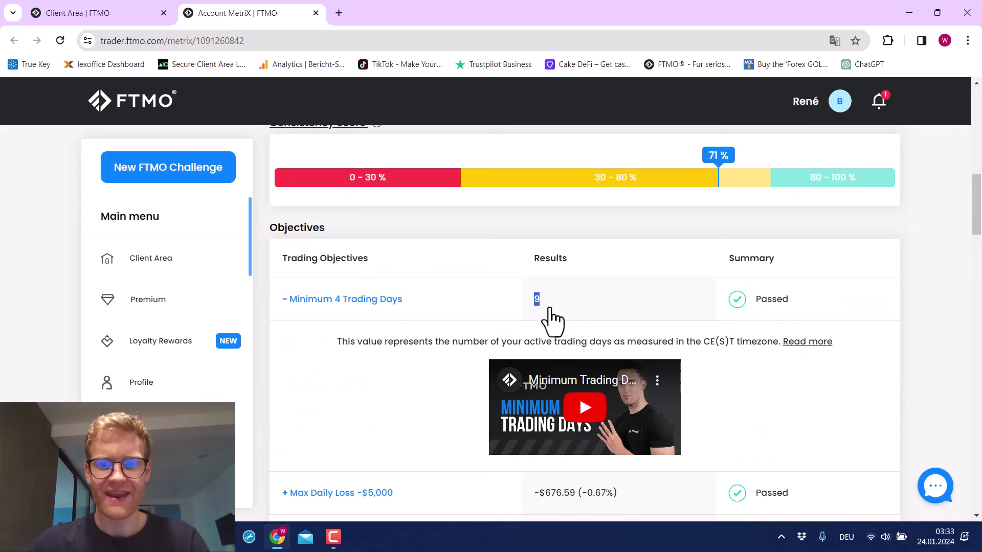
left_click(549, 309)
scroll(550, 309, "up", 10)
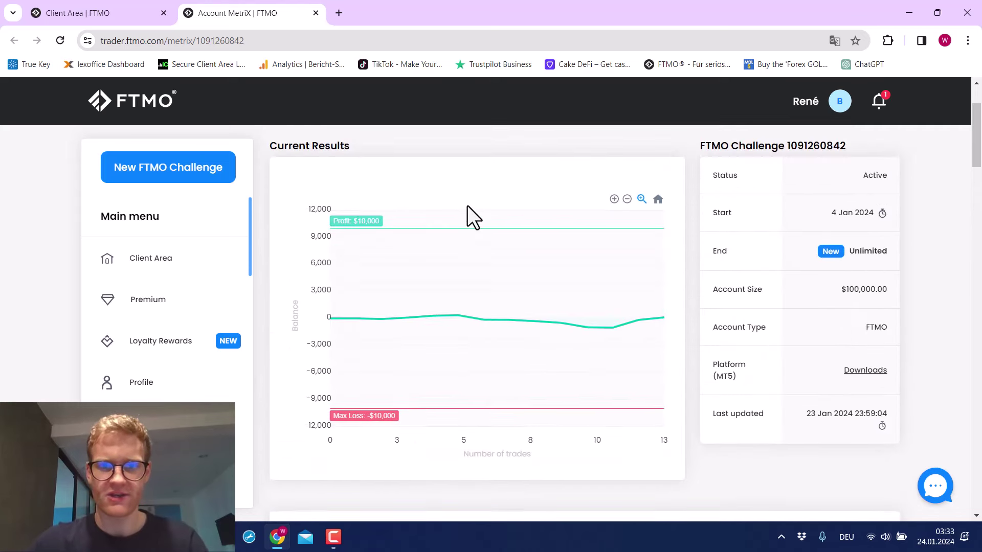
mouse_move(603, 335)
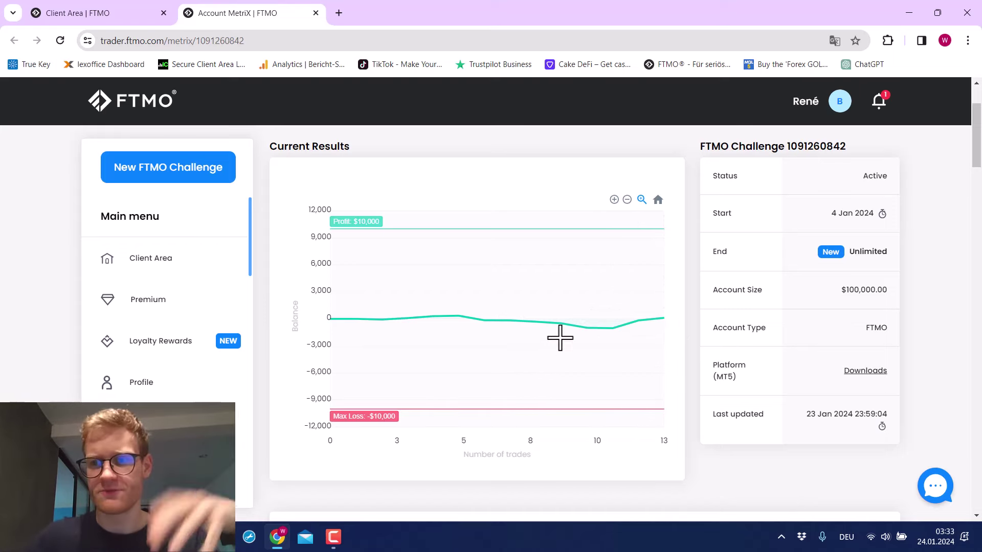
- Scroll to the Volume and Symbol charts and read each symbol's result
scroll(536, 264, "down", 15)
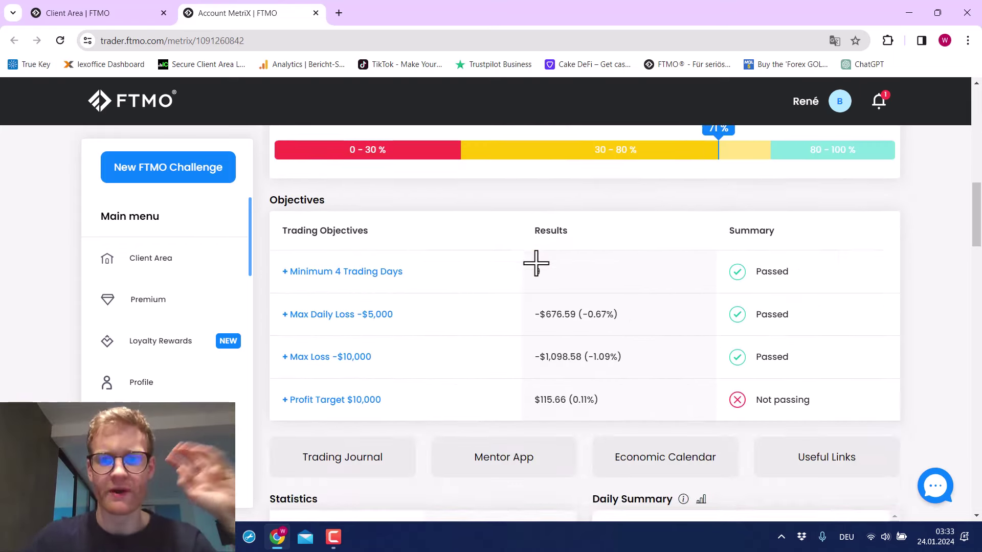
scroll(536, 264, "down", 3)
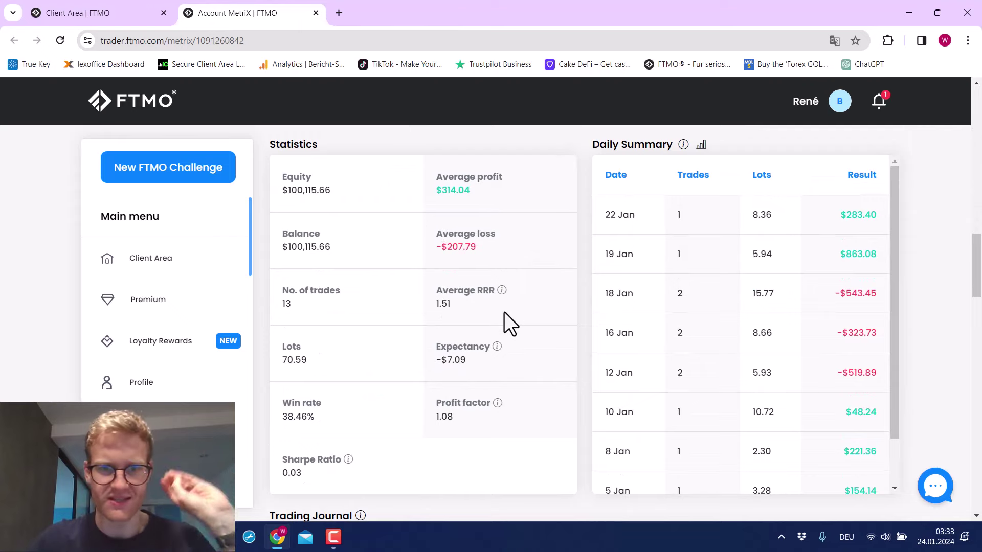
scroll(504, 312, "down", 1)
scroll(504, 312, "down", 10)
scroll(505, 312, "up", 5)
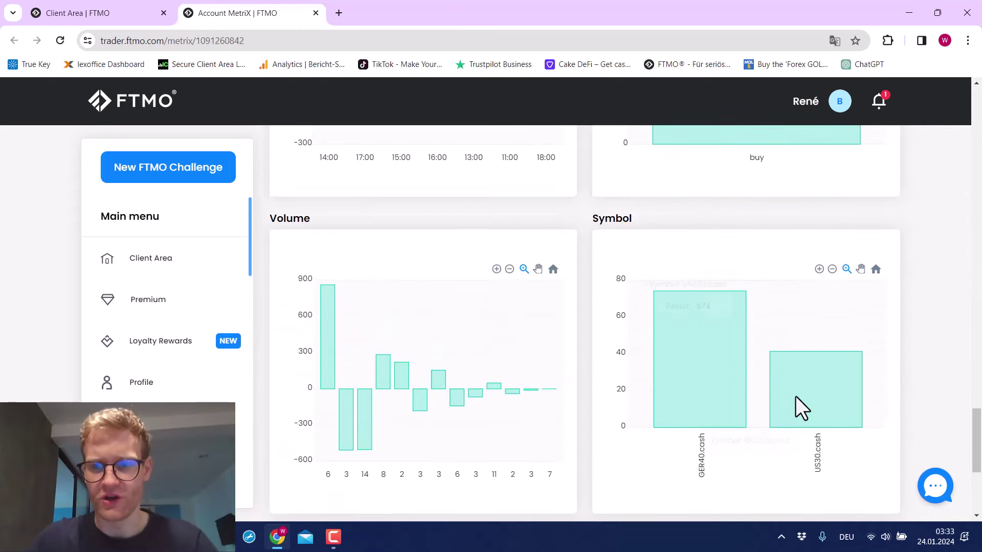
mouse_move(739, 394)
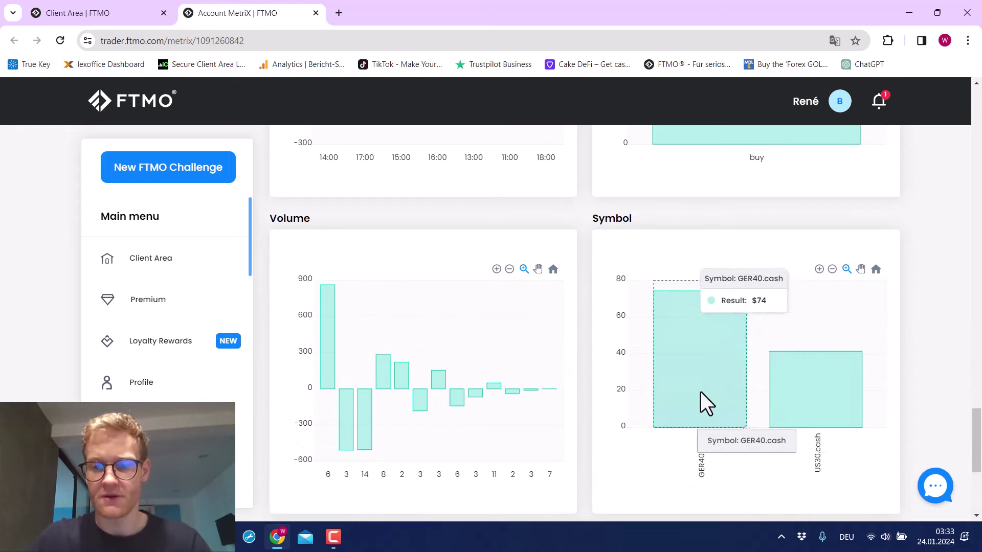
mouse_move(812, 397)
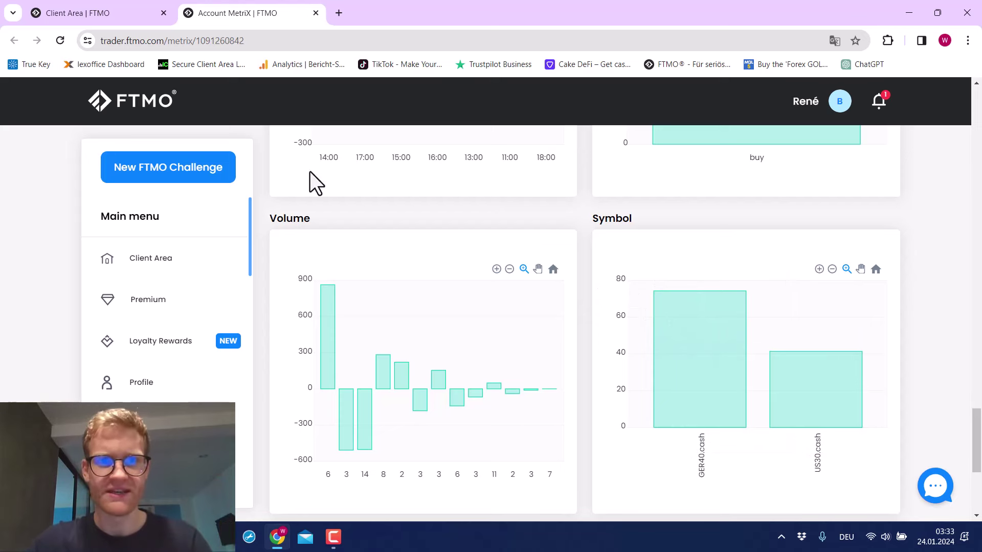
- Close the first MetriX tab and open the $103,174.18 account's MetriX page in a new tab
left_click(316, 13)
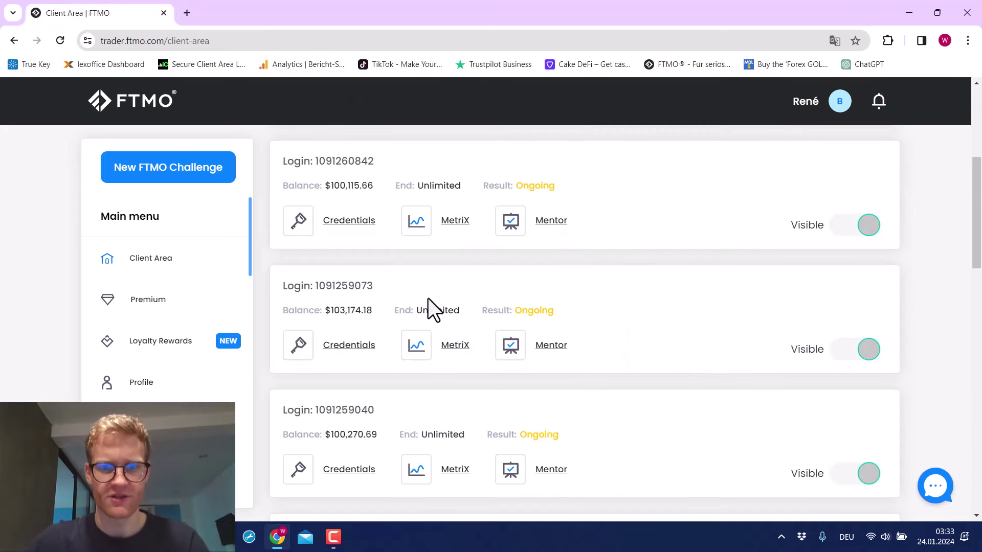
scroll(431, 302, "down", 2)
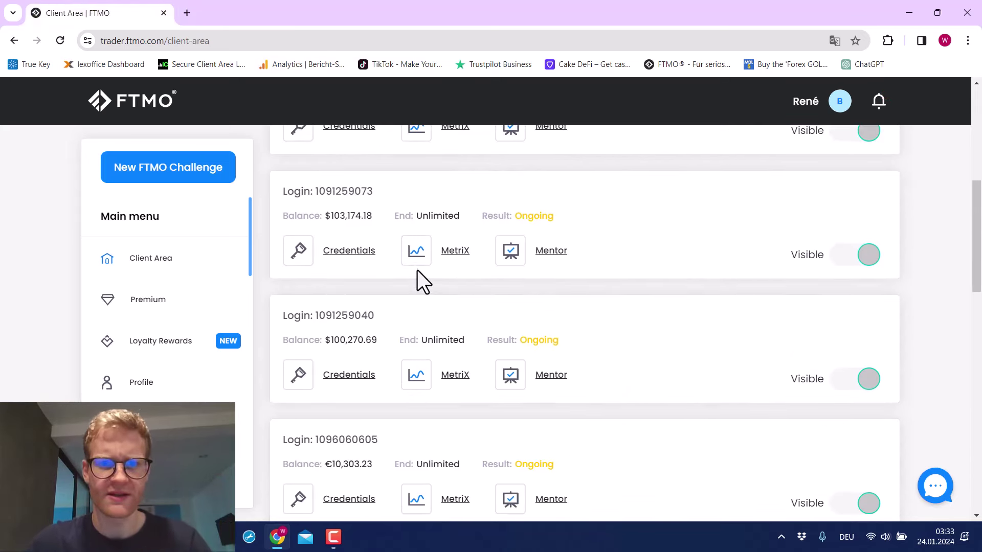
right_click(417, 261)
key("Escape")
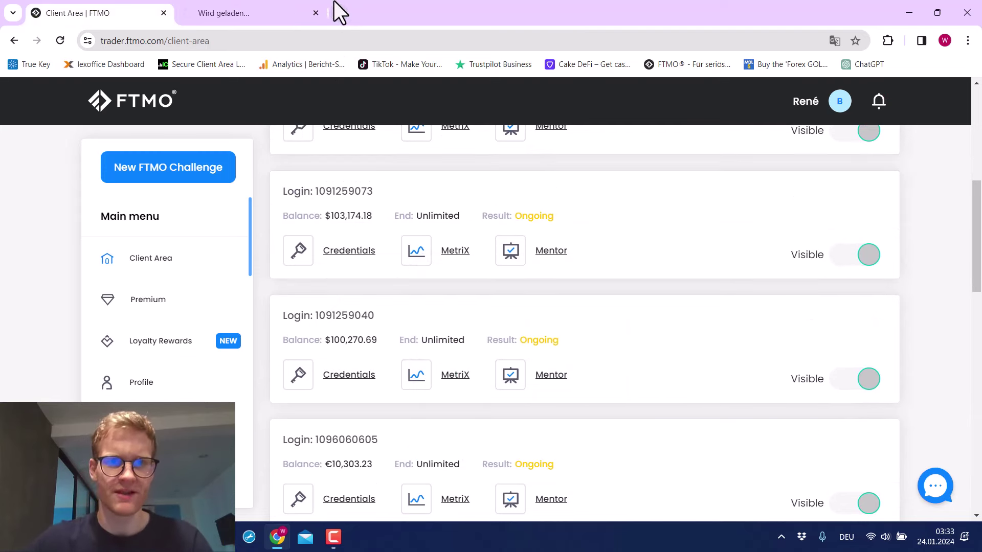
left_click(274, 10)
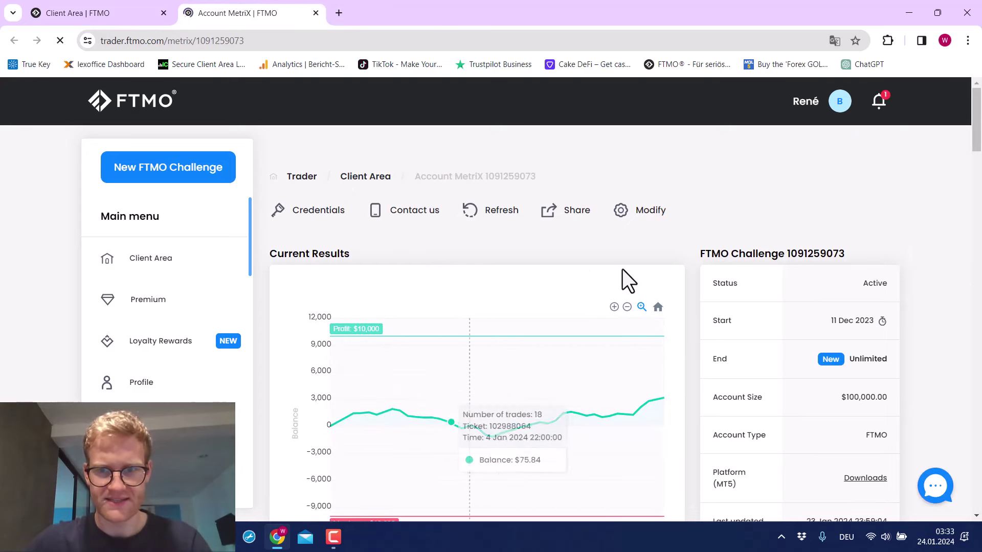
scroll(687, 227, "down", 2)
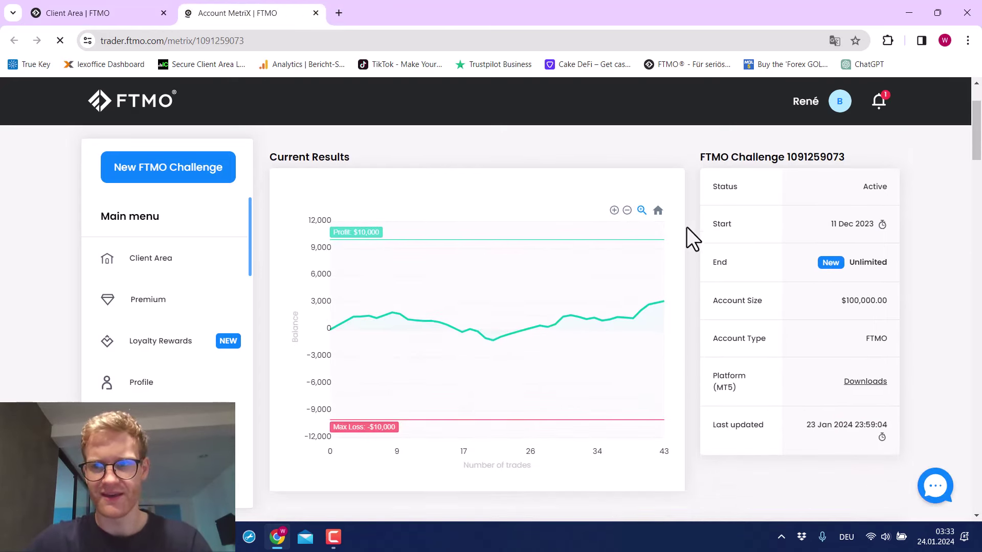
scroll(686, 227, "down", 5)
scroll(686, 228, "down", 8)
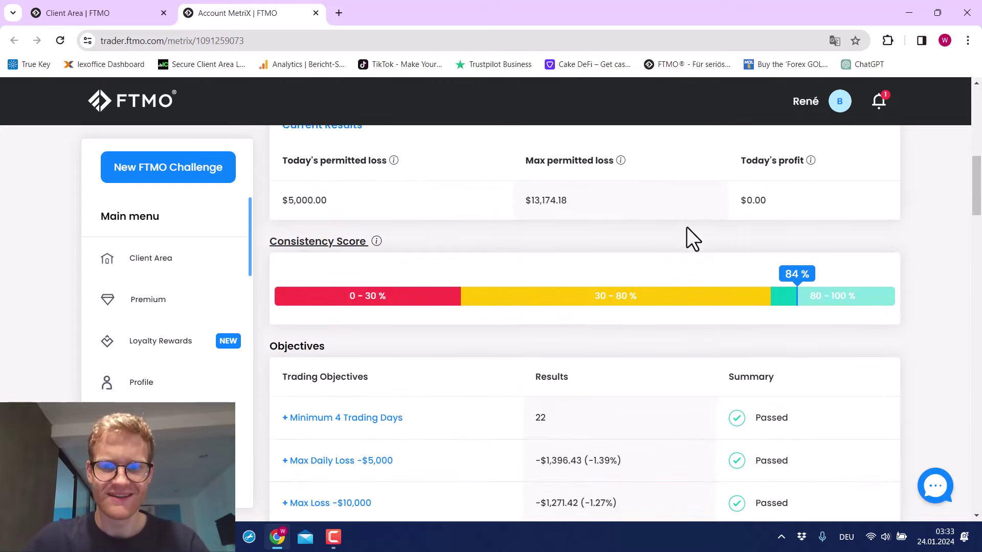
scroll(686, 228, "down", 8)
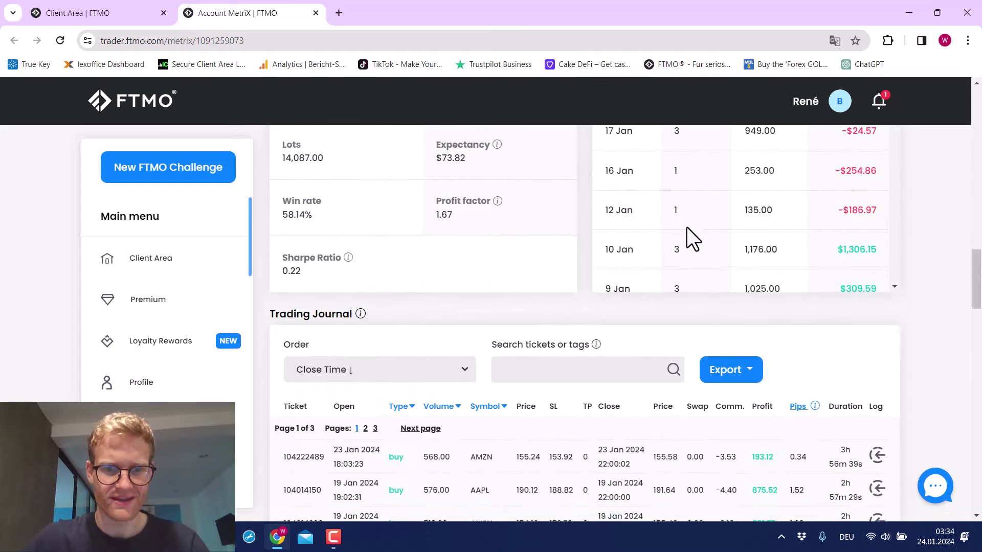
scroll(687, 228, "up", 7)
scroll(687, 228, "up", 10)
scroll(687, 237, "down", 2)
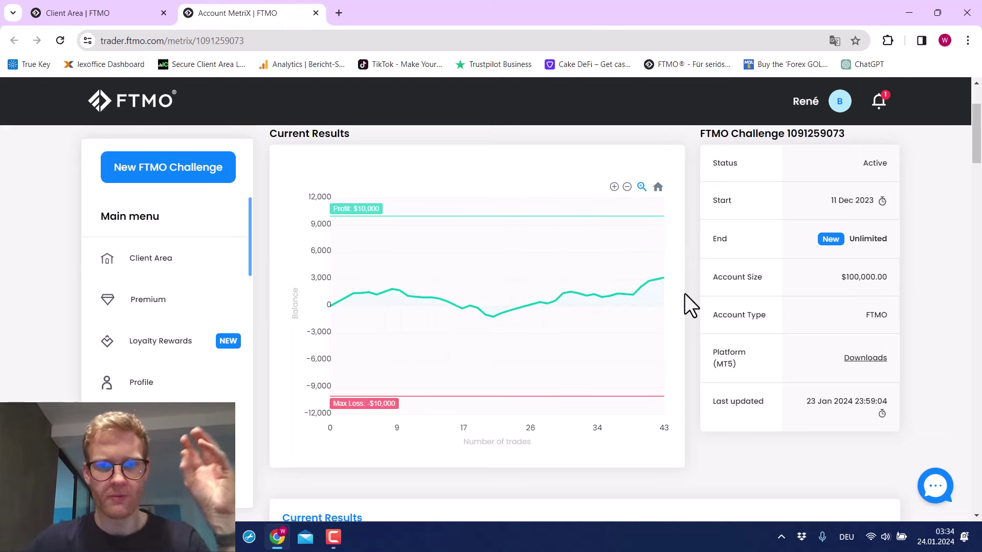
- Show the permitted daily and maximum loss figures under Current Results
scroll(685, 294, "down", 4)
scroll(685, 294, "down", 1)
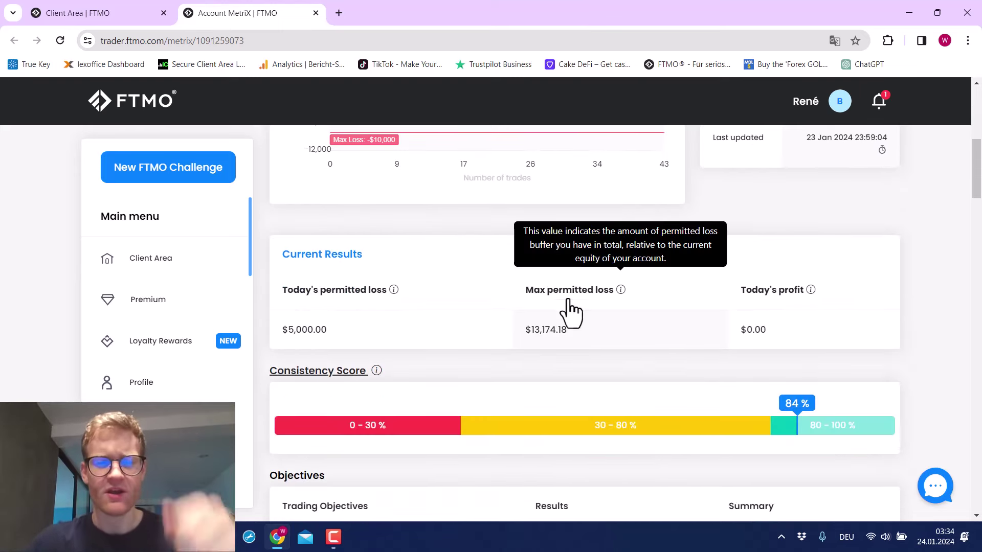
mouse_move(395, 299)
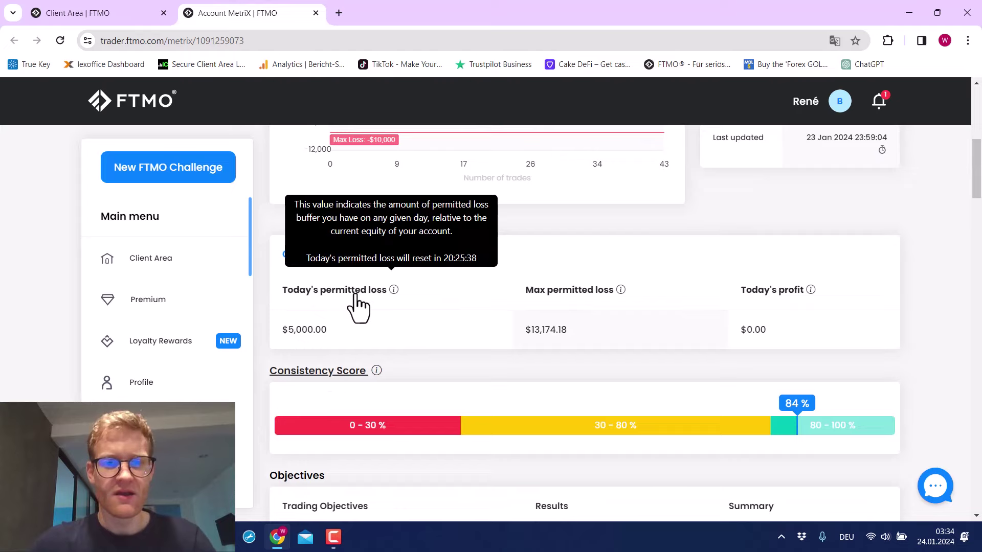
- Review the Objectives table: 22 trading days, loss limits passed, profit target at 3.17%
scroll(358, 302, "down", 4)
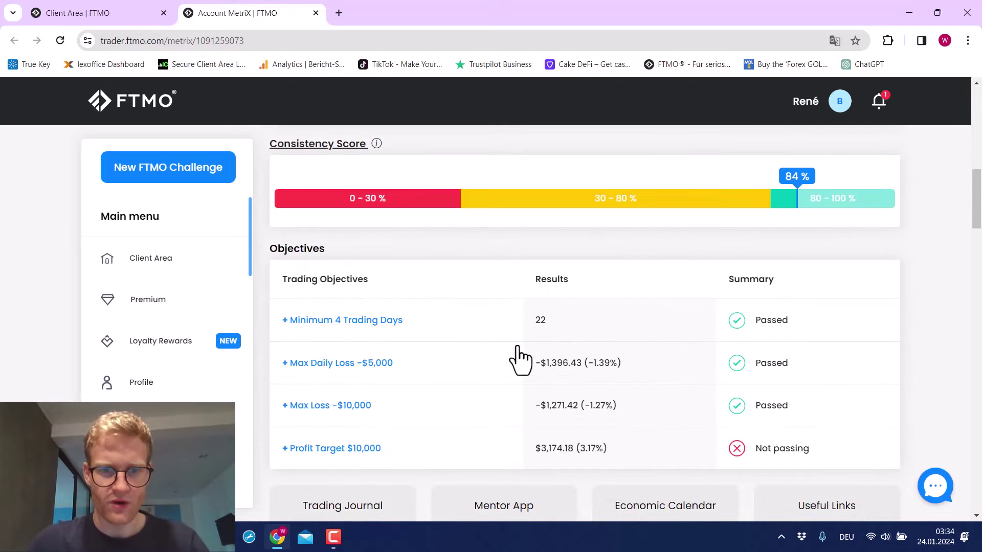
double_click(303, 249)
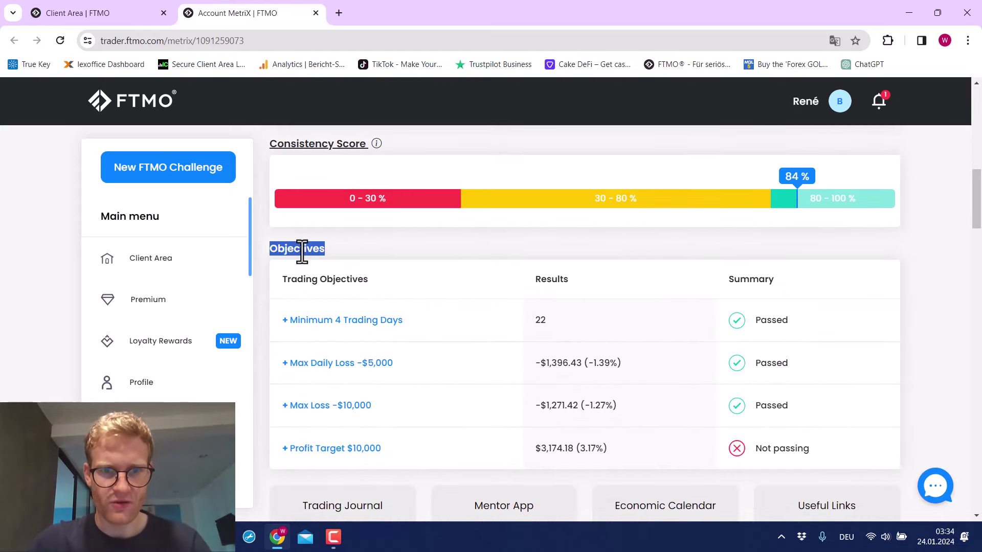
left_click(371, 249)
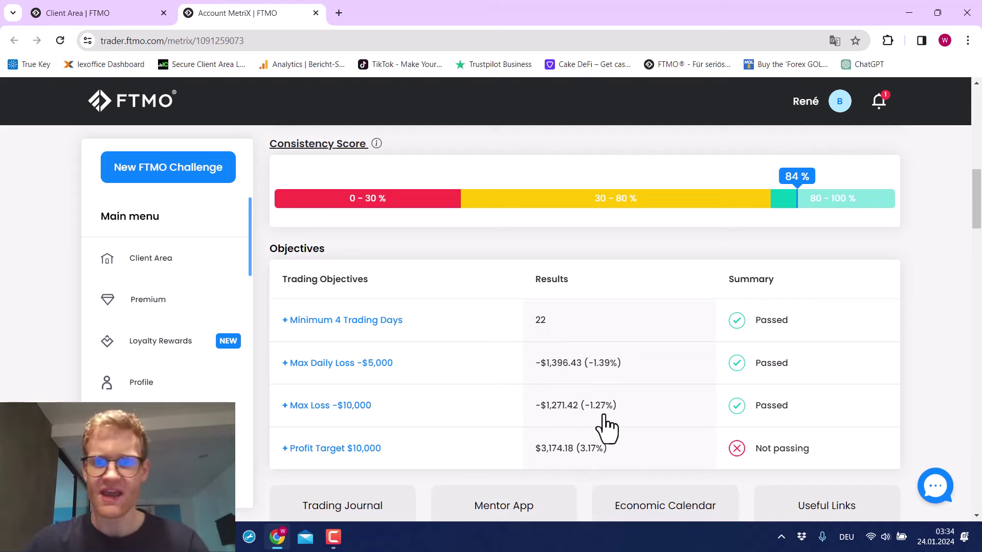
scroll(606, 427, "down", 2)
scroll(606, 427, "down", 2)
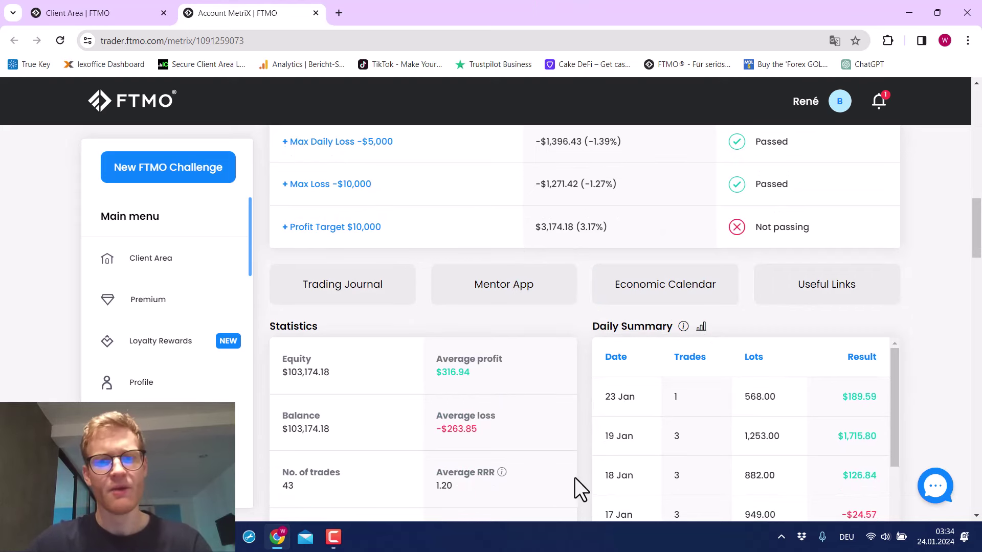
- Review the second account's Statistics, highlighting the figures from the top down to Profit factor and Win rate
scroll(569, 323, "down", 2)
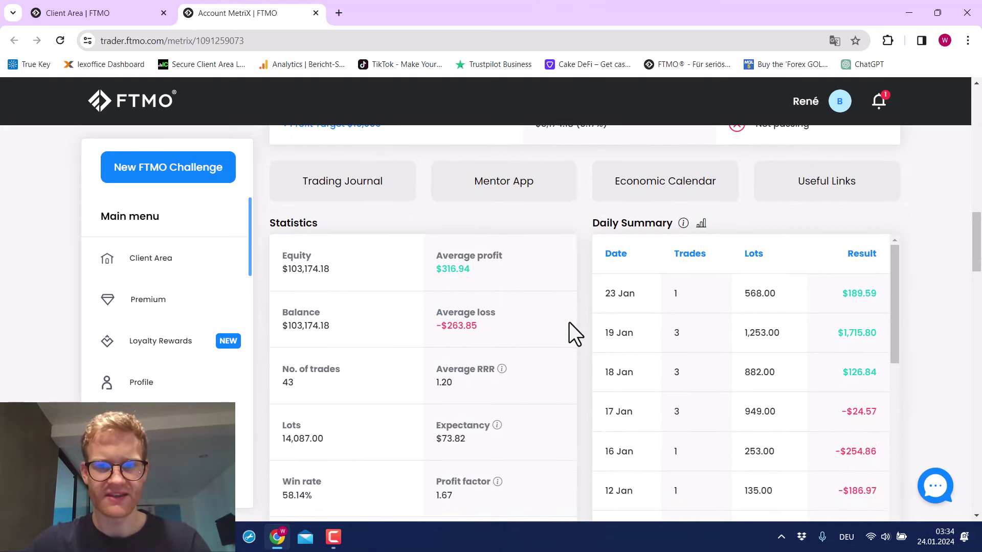
scroll(569, 322, "down", 1)
scroll(569, 322, "down", 2)
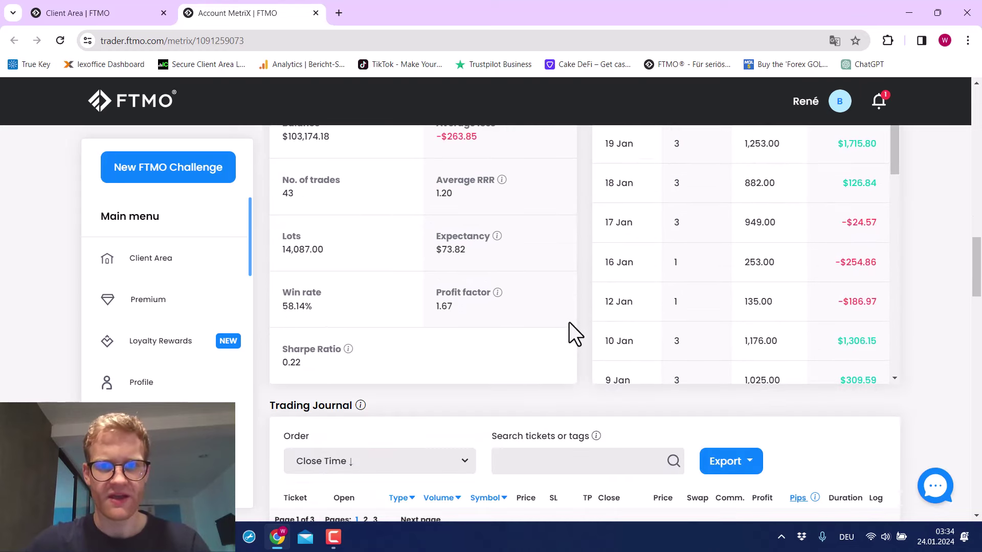
scroll(569, 322, "up", 2)
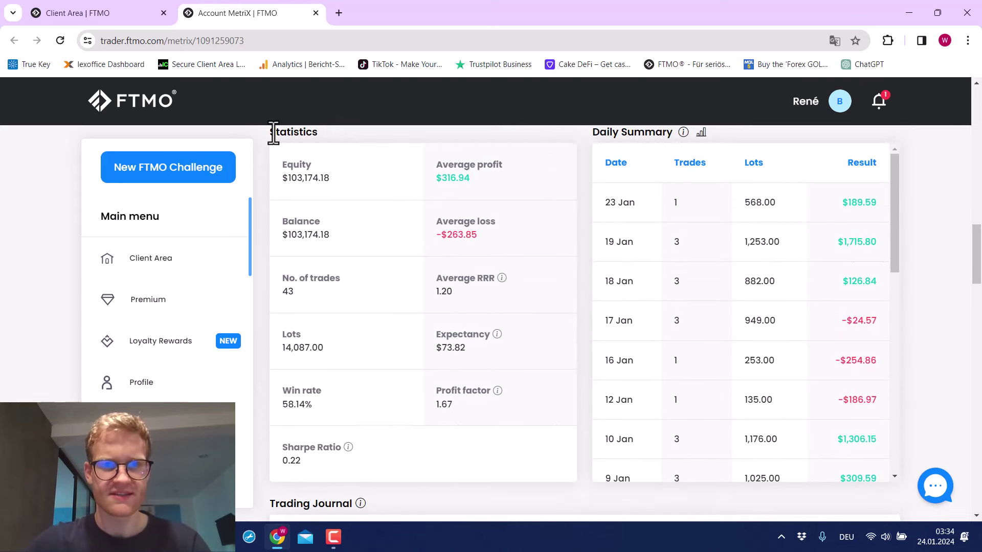
left_click_drag(273, 132, 438, 382)
left_click(504, 413)
left_click(438, 381)
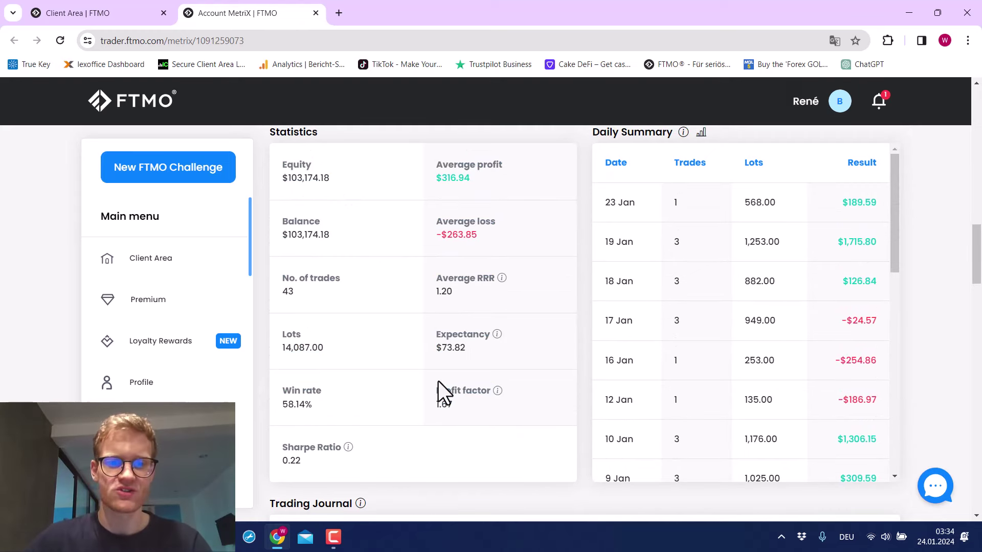
left_click(337, 405)
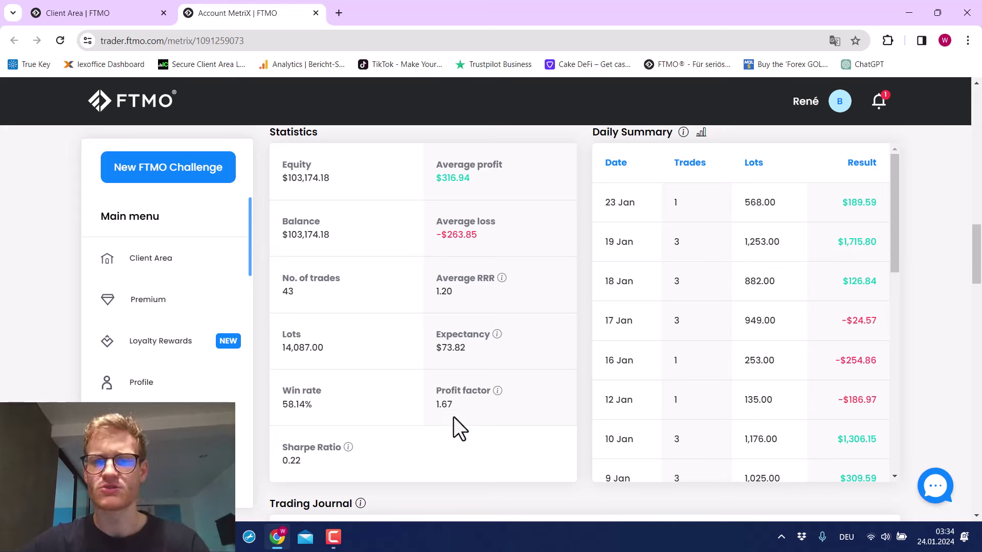
- Check the Volume and Symbol charts, then close the second account's MetriX page
scroll(531, 376, "up", 1)
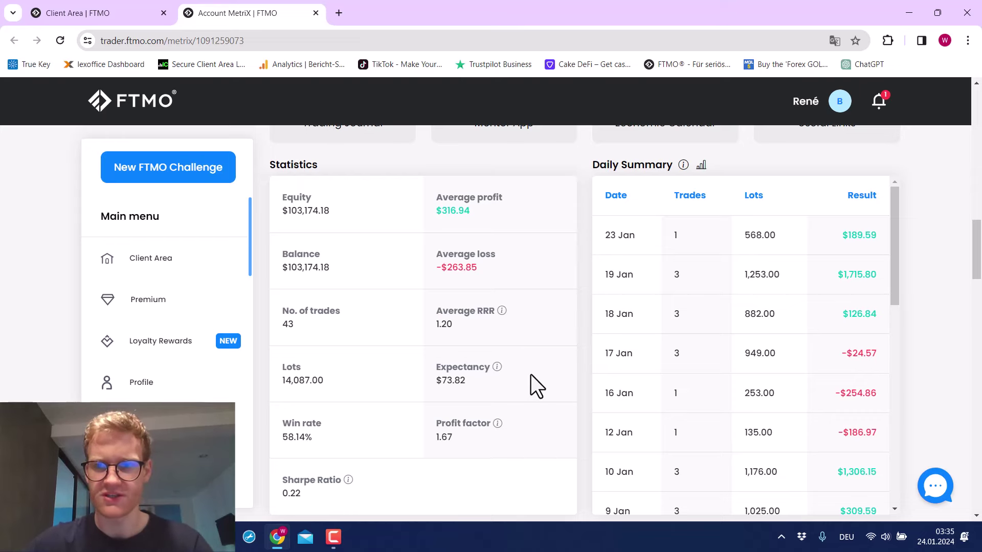
scroll(531, 376, "down", 10)
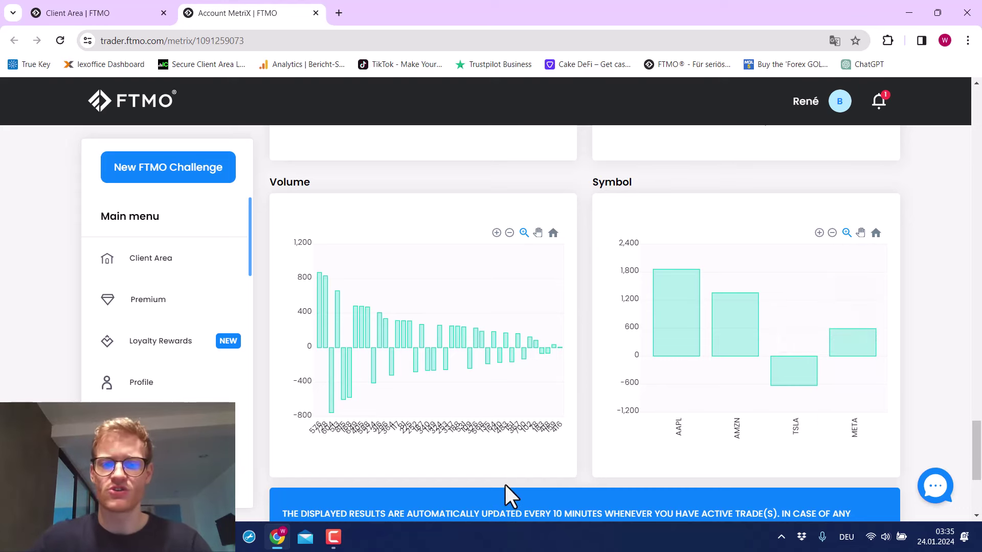
left_click(316, 13)
scroll(466, 369, "down", 3)
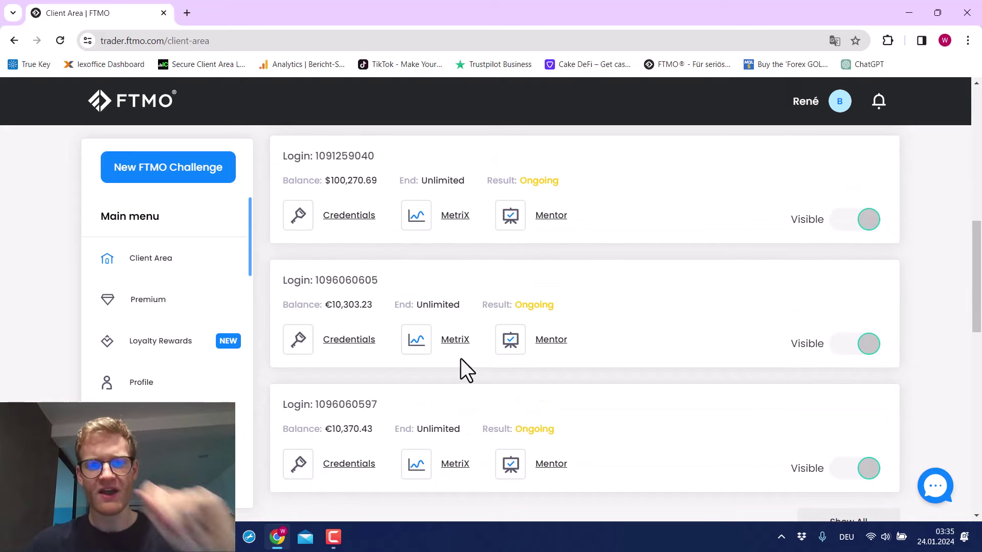
- Open the $100,000 challenge account's MetriX page in a new tab and view it
scroll(462, 359, "down", 1)
scroll(461, 359, "up", 2)
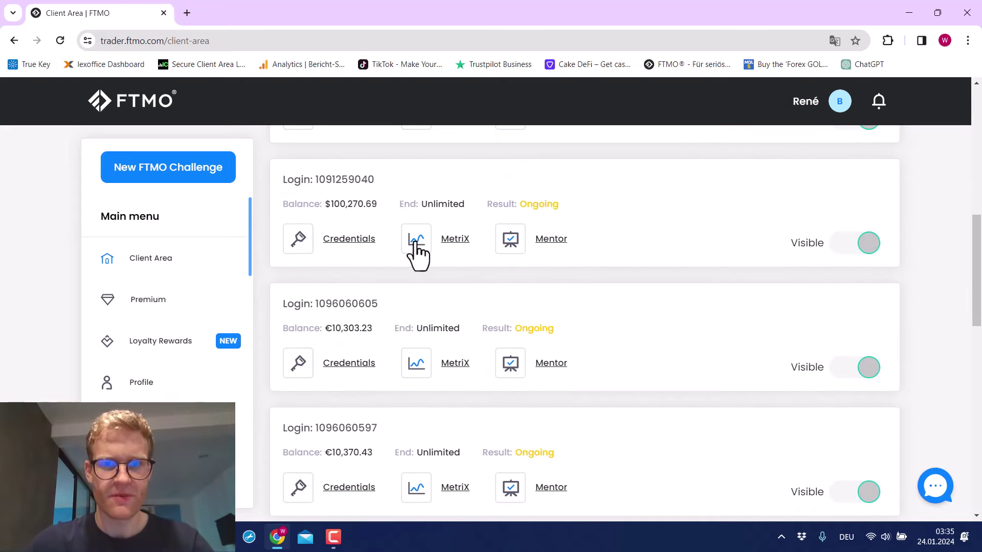
right_click(416, 250)
left_click(436, 254)
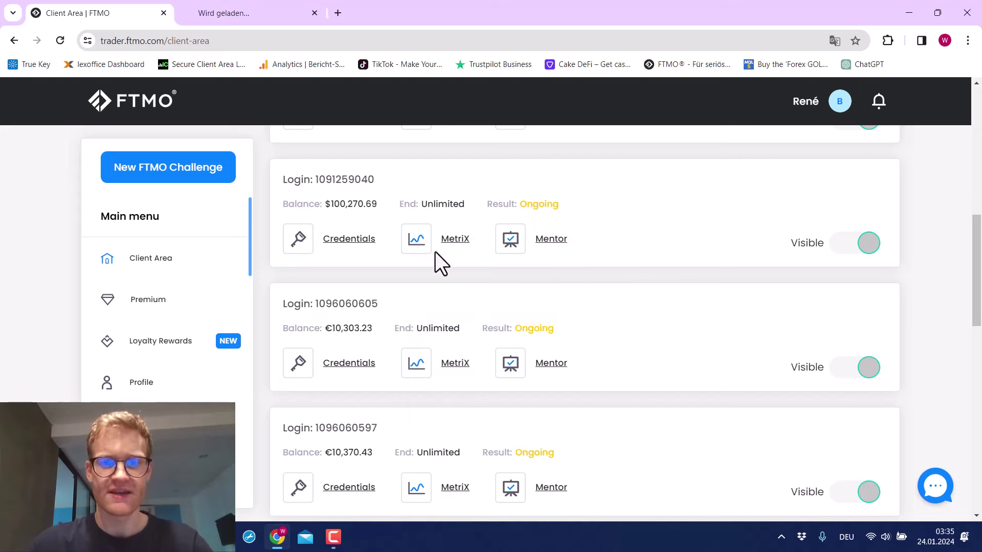
left_click(278, 2)
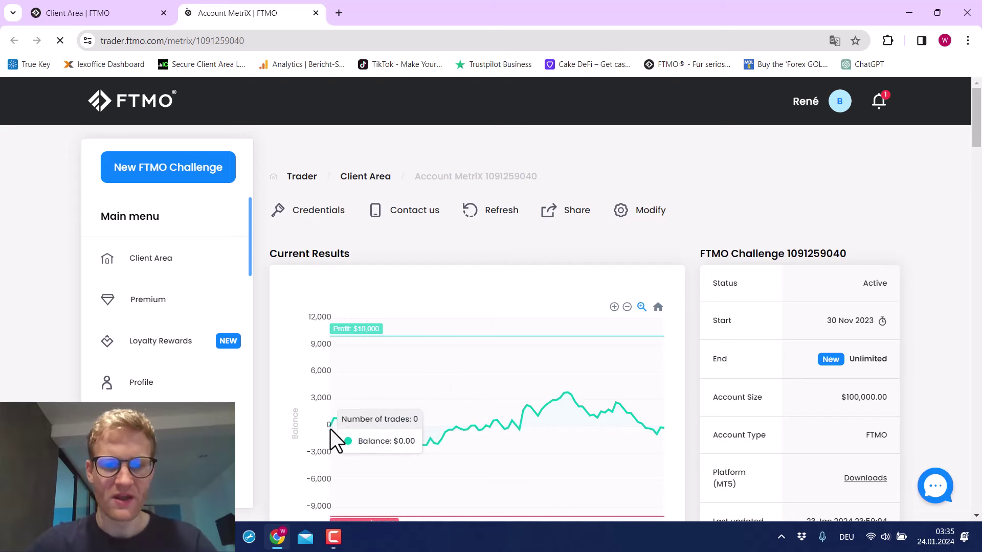
scroll(539, 277, "down", 1)
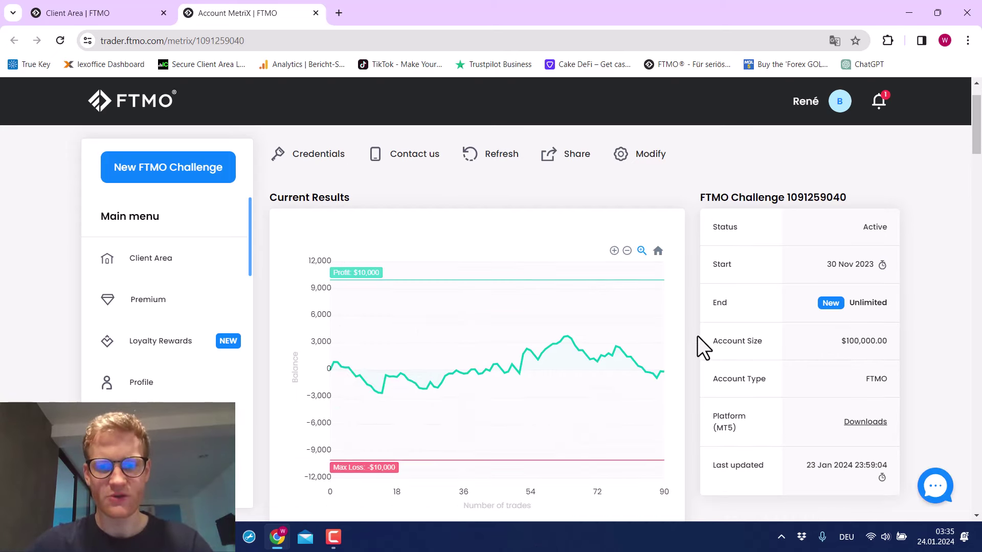
scroll(698, 336, "down", 1)
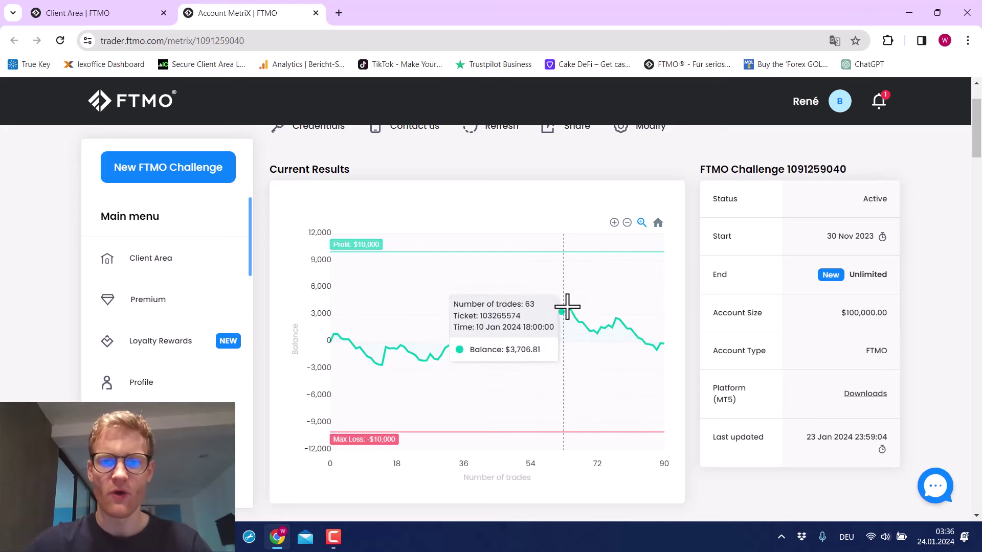
scroll(677, 311, "down", 3)
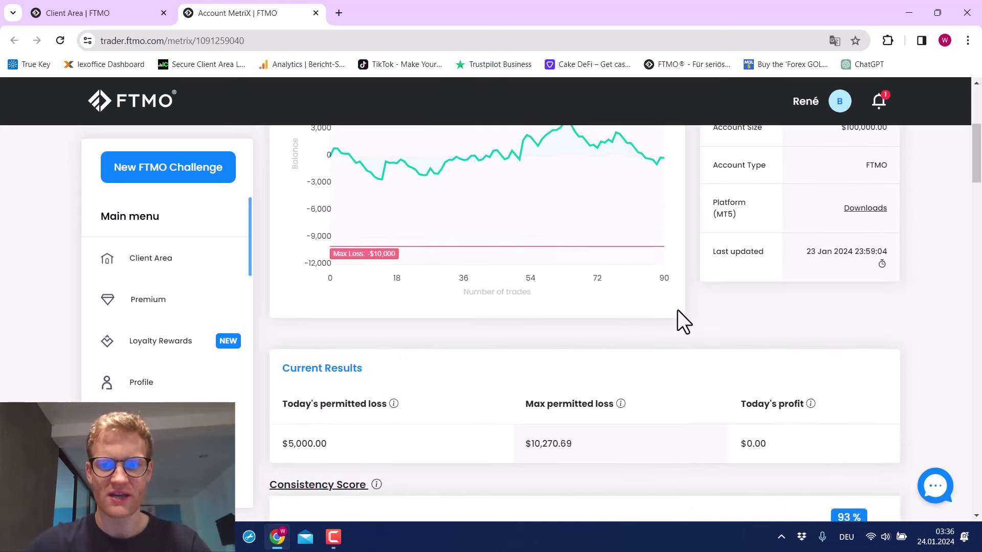
scroll(677, 311, "down", 8)
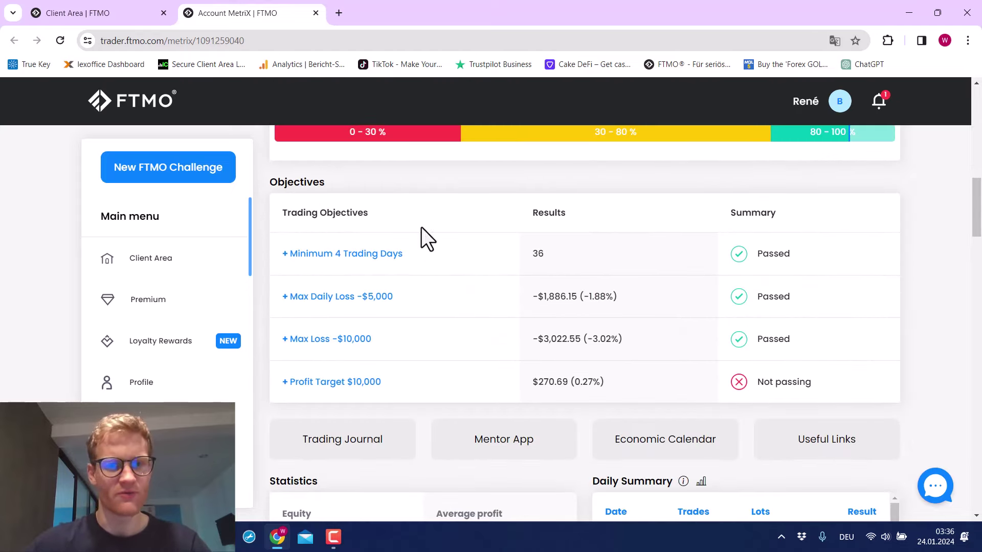
left_click_drag(270, 183, 312, 173)
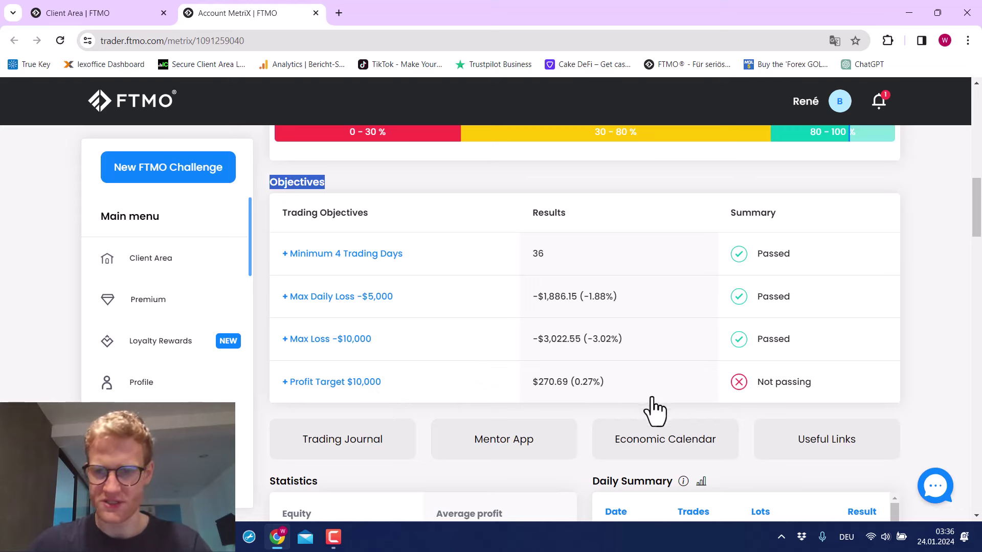
left_click(630, 412)
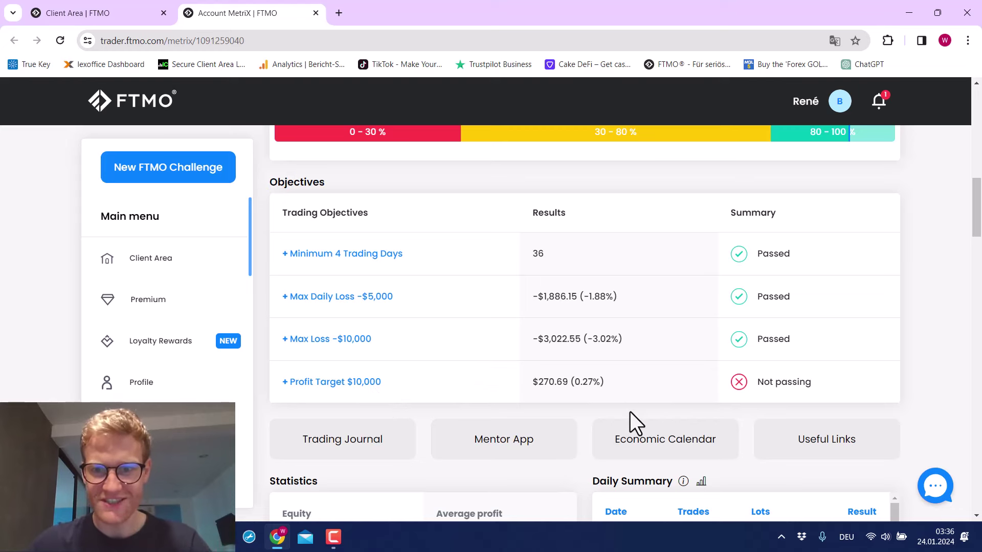
scroll(630, 412, "up", 10)
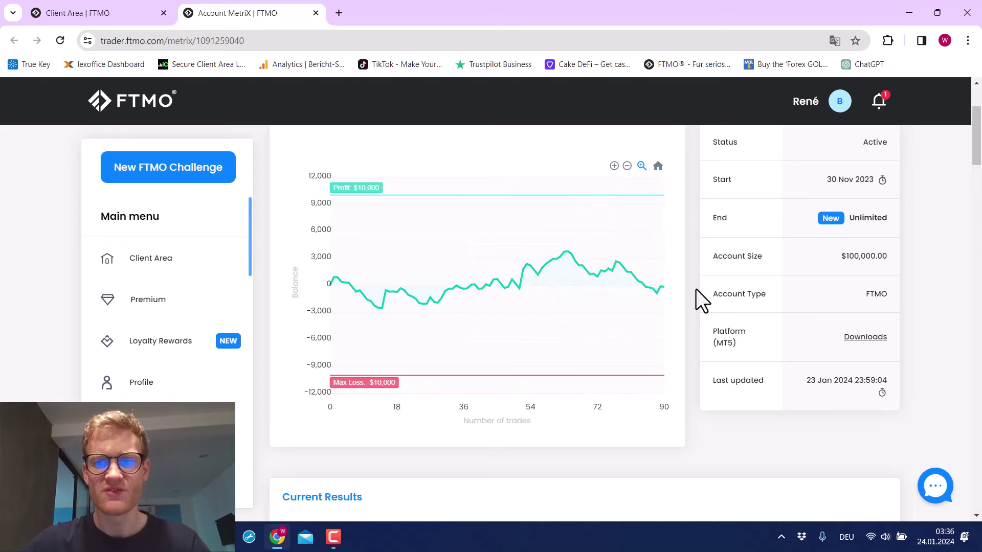
scroll(696, 289, "down", 12)
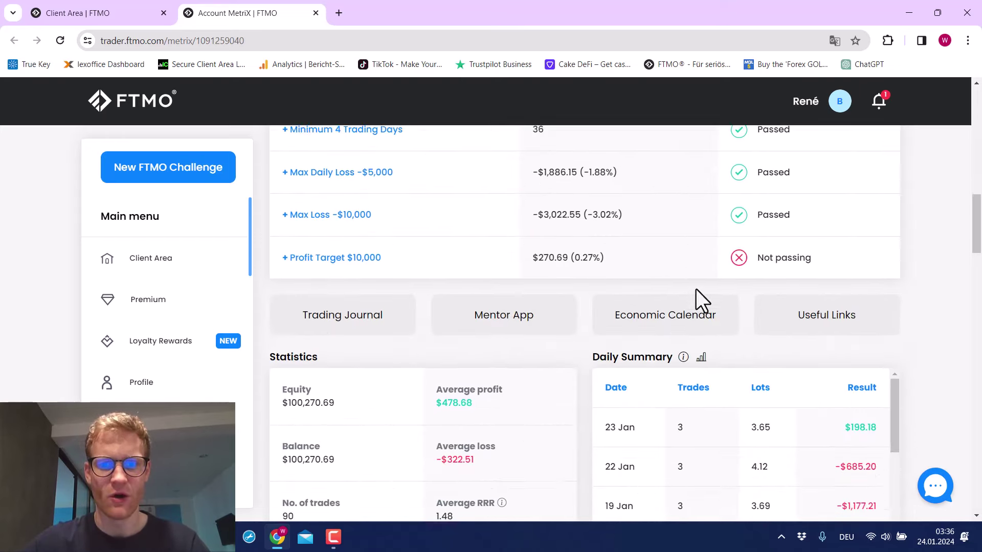
scroll(696, 290, "down", 6)
scroll(696, 289, "up", 3)
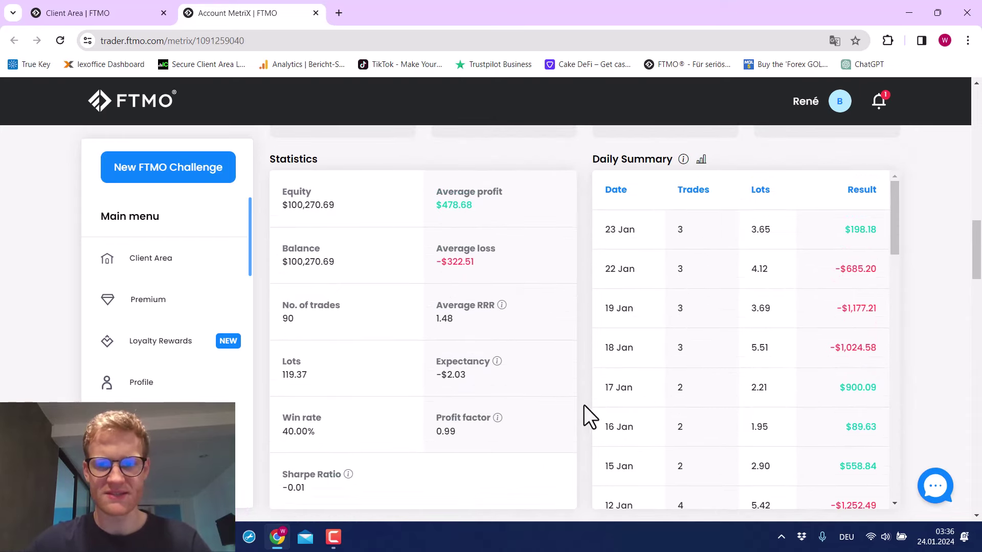
scroll(588, 404, "down", 15)
scroll(585, 401, "up", 4)
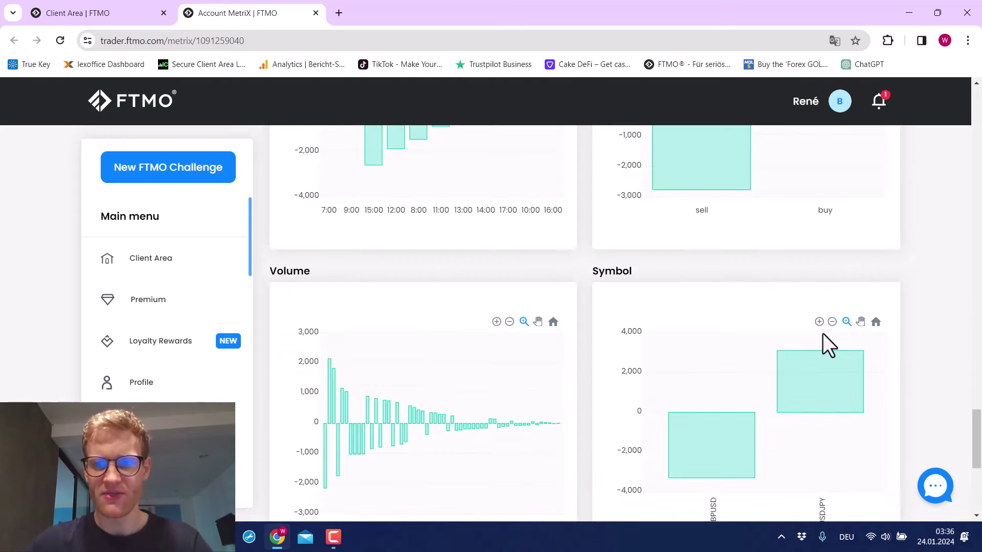
scroll(716, 440, "down", 1)
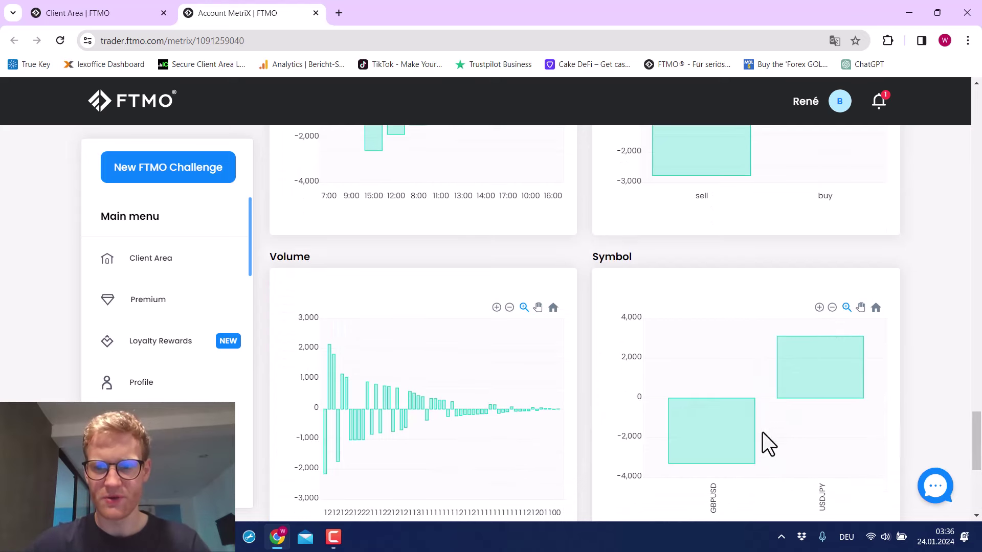
mouse_move(717, 447)
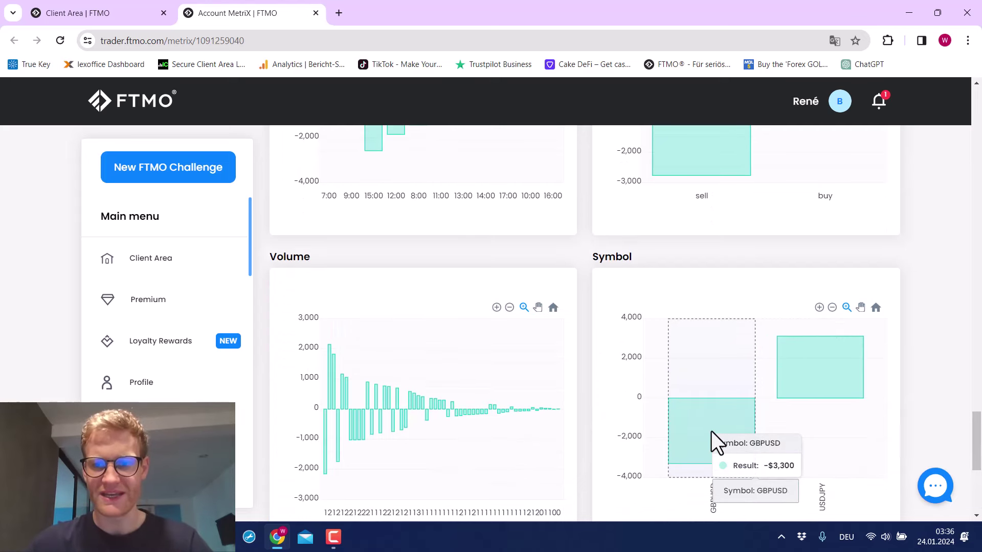
mouse_move(802, 358)
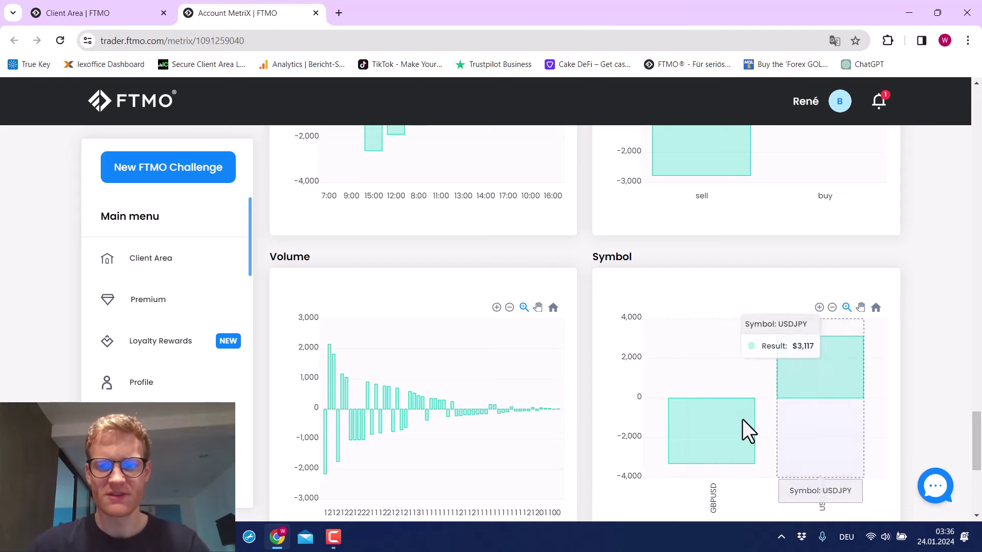
mouse_move(702, 413)
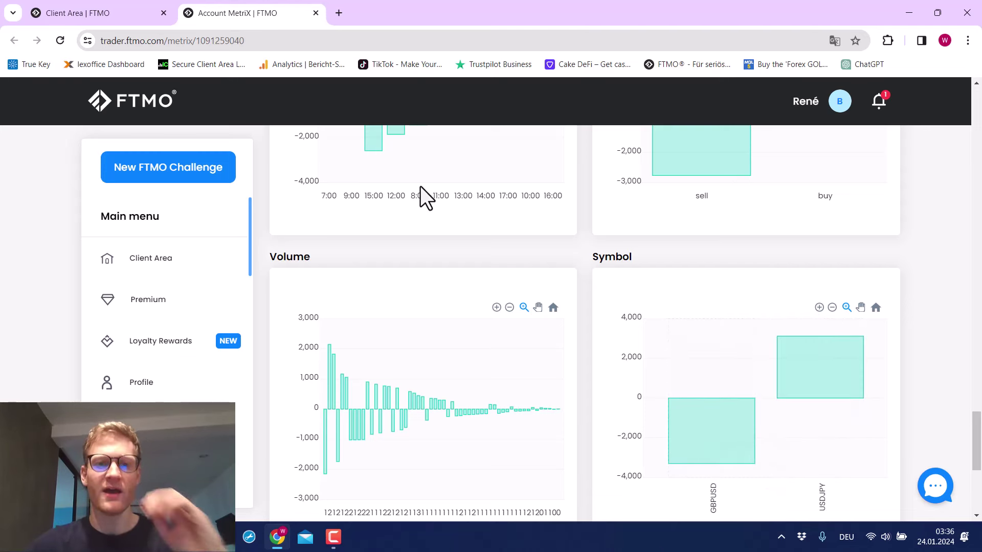
- Close the $100,000 account's page and open the €10,303.23 account's MetriX in a new tab
left_click(315, 13)
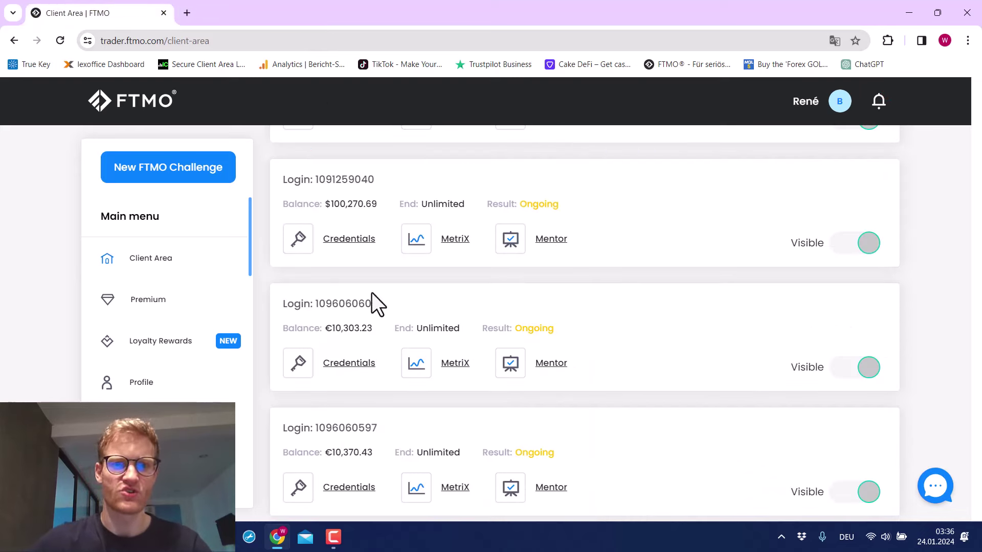
scroll(465, 313, "down", 1)
right_click(415, 300)
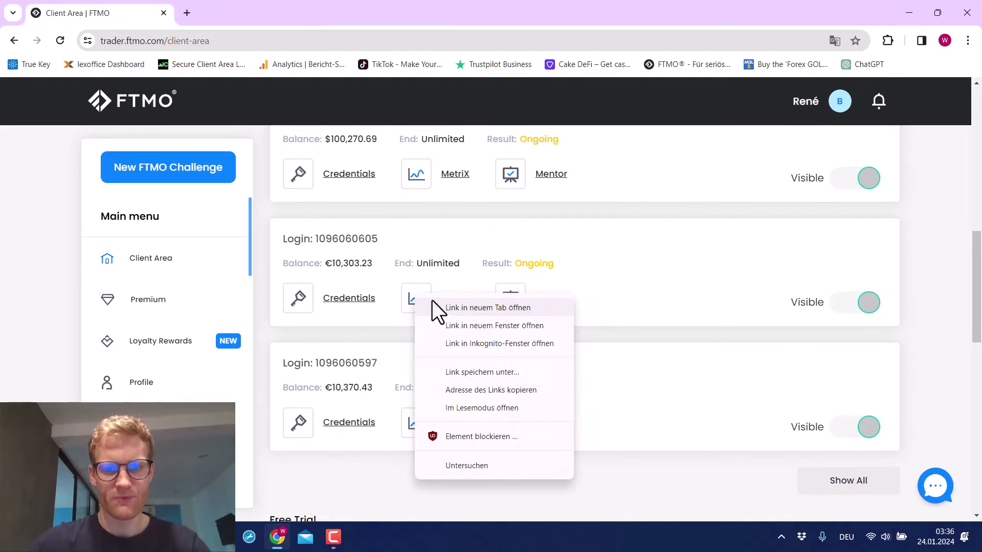
left_click(438, 307)
- Open the €10,370.43 account's MetriX in a new tab, then view the €10,303.23 account's page
right_click(422, 429)
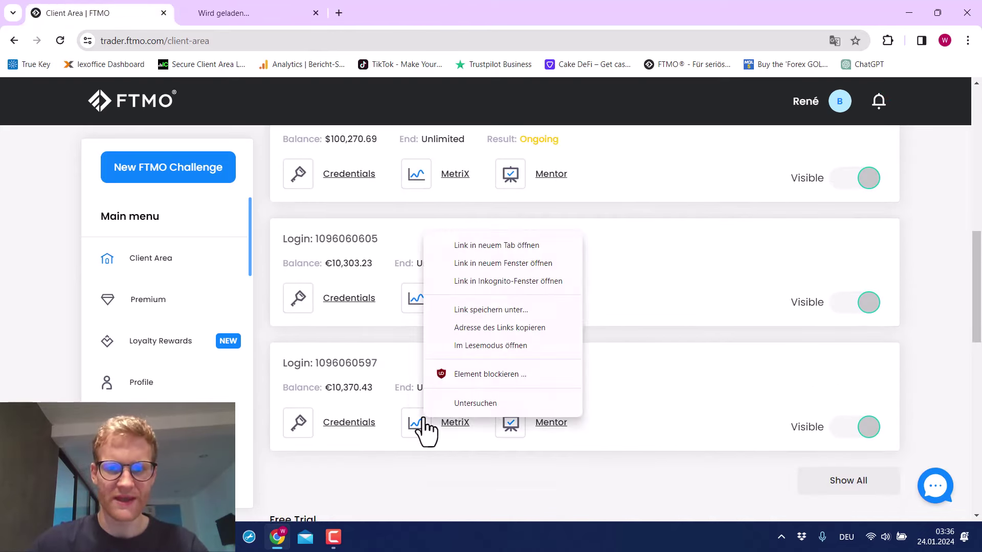
left_click(477, 244)
left_click(269, 2)
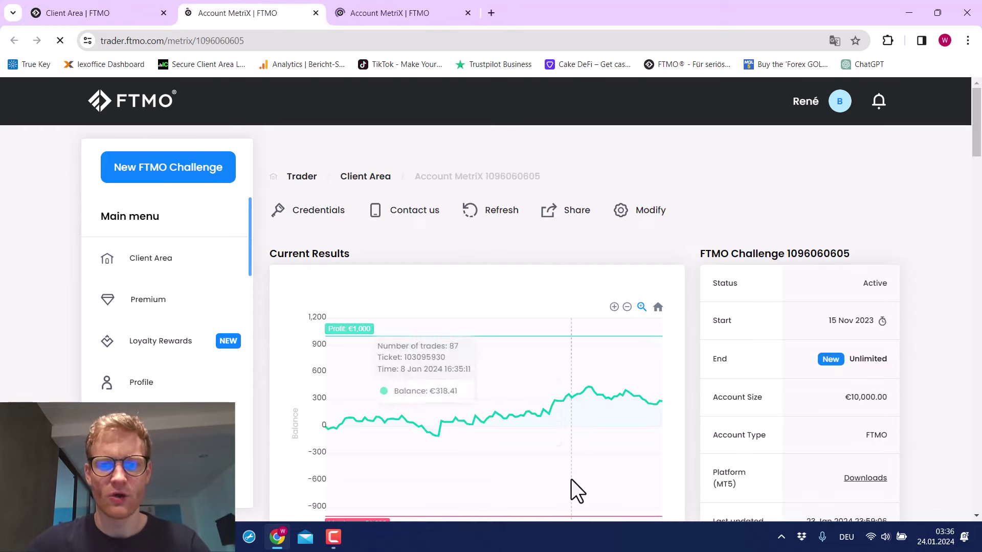
scroll(572, 480, "down", 1)
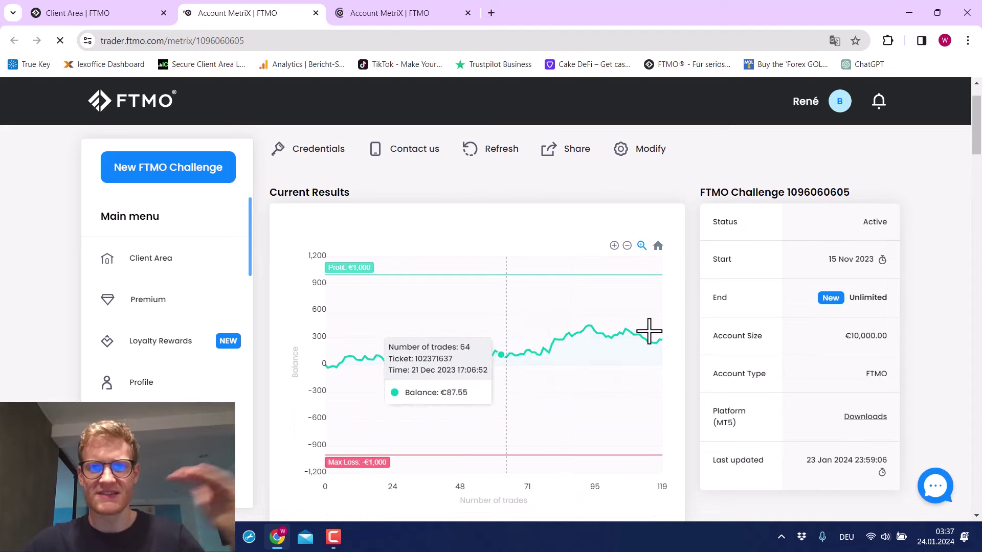
left_click(422, 13)
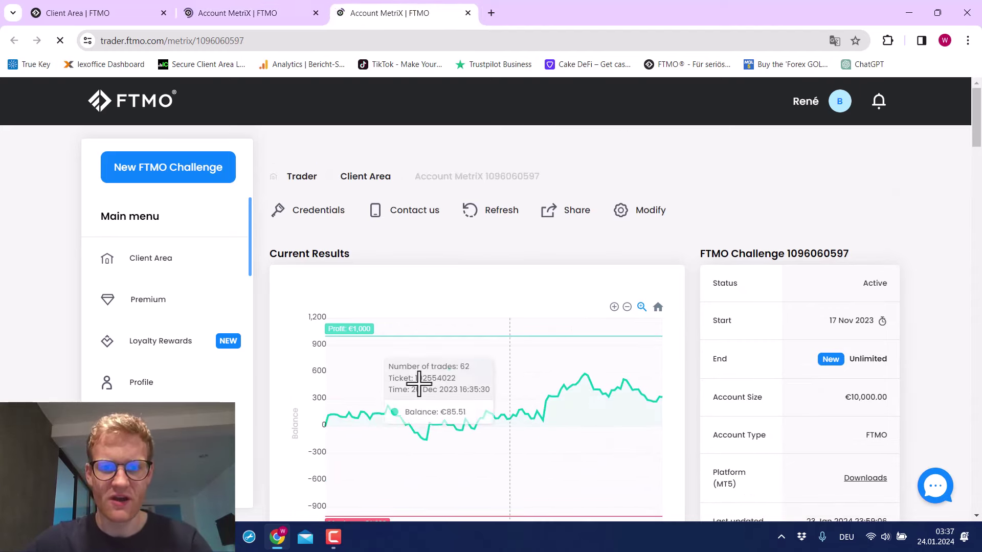
left_click(239, 18)
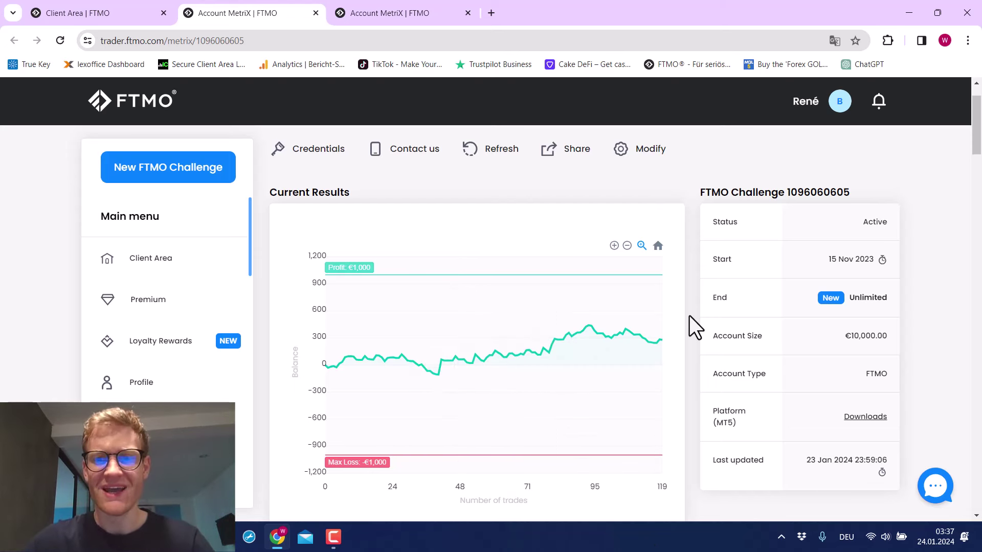
left_click(415, 3)
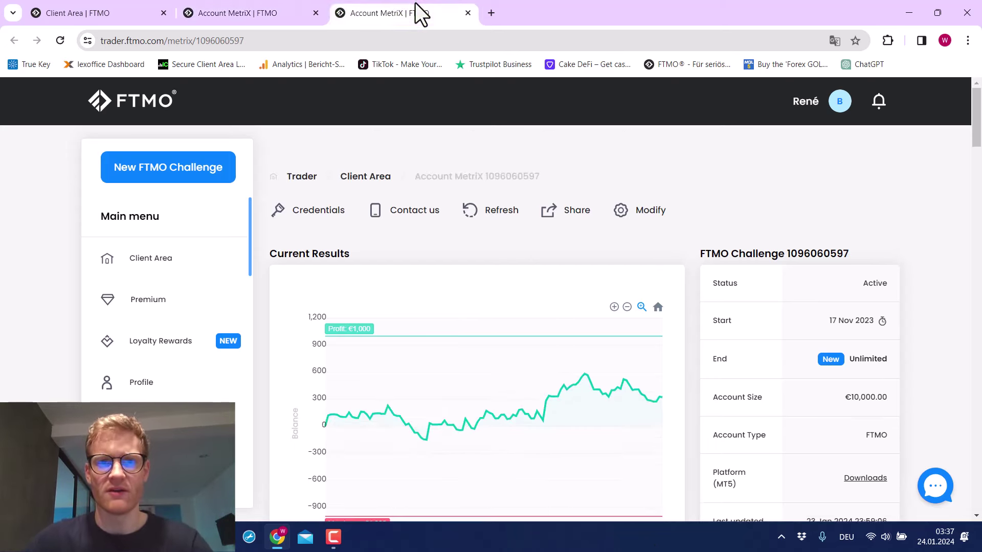
left_click(277, 1)
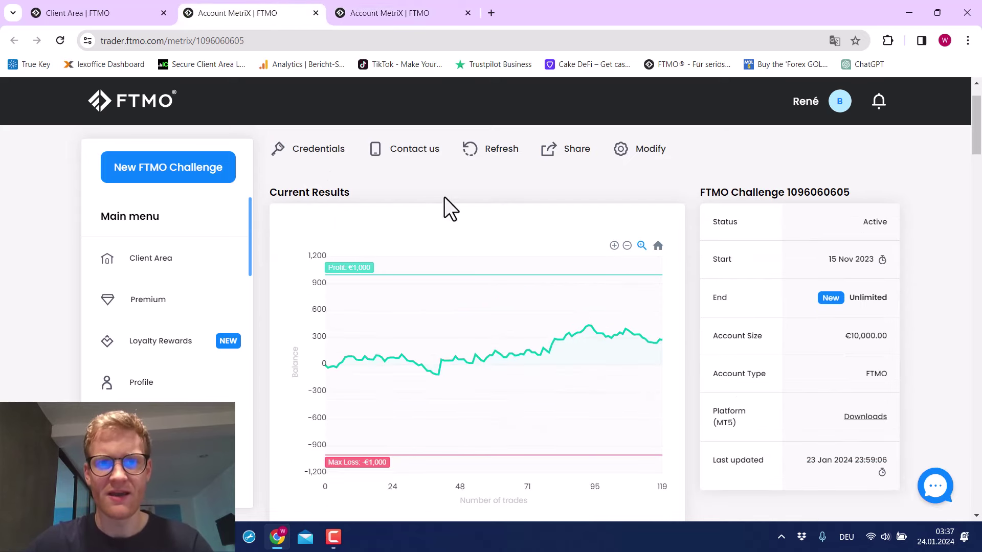
left_click(378, 7)
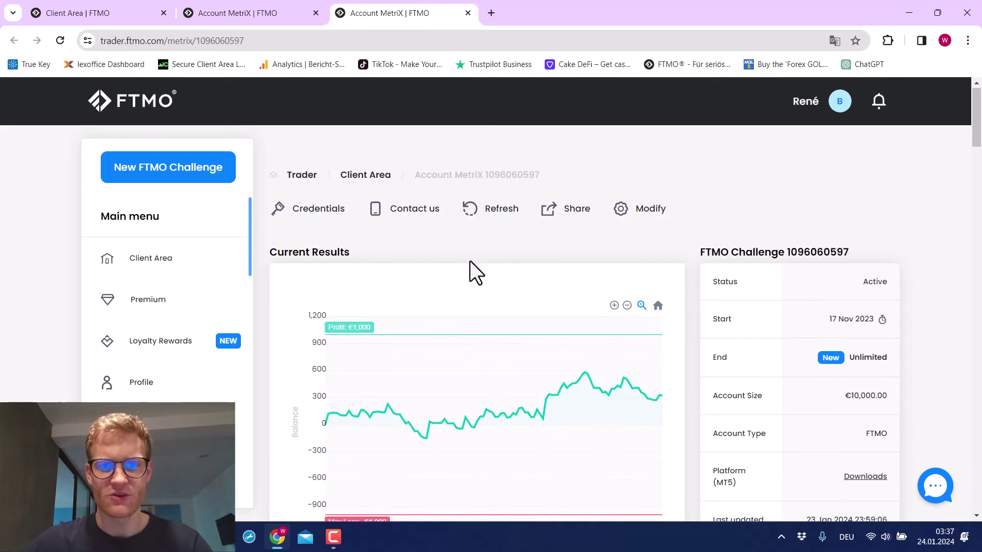
scroll(471, 262, "down", 2)
left_click(304, 10)
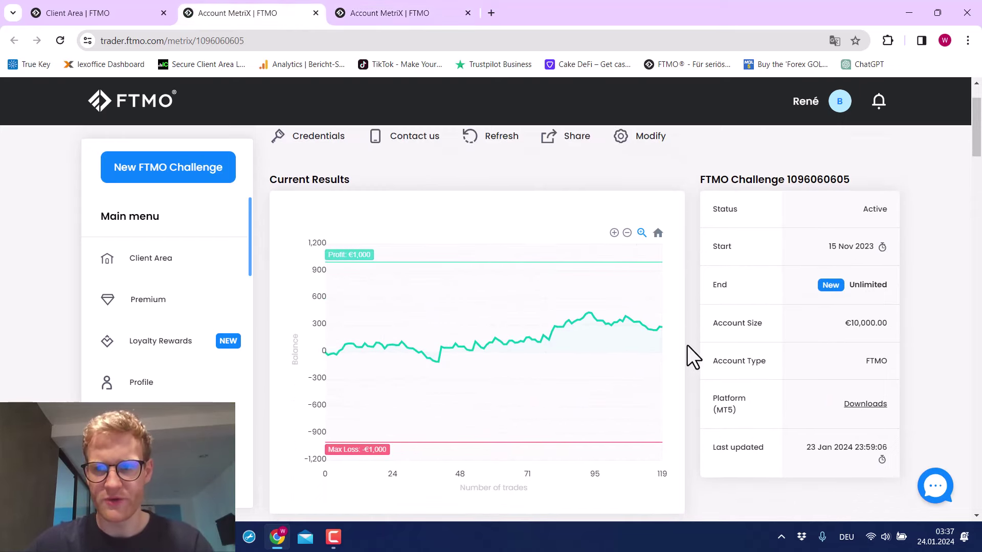
scroll(687, 345, "down", 3)
scroll(687, 345, "down", 6)
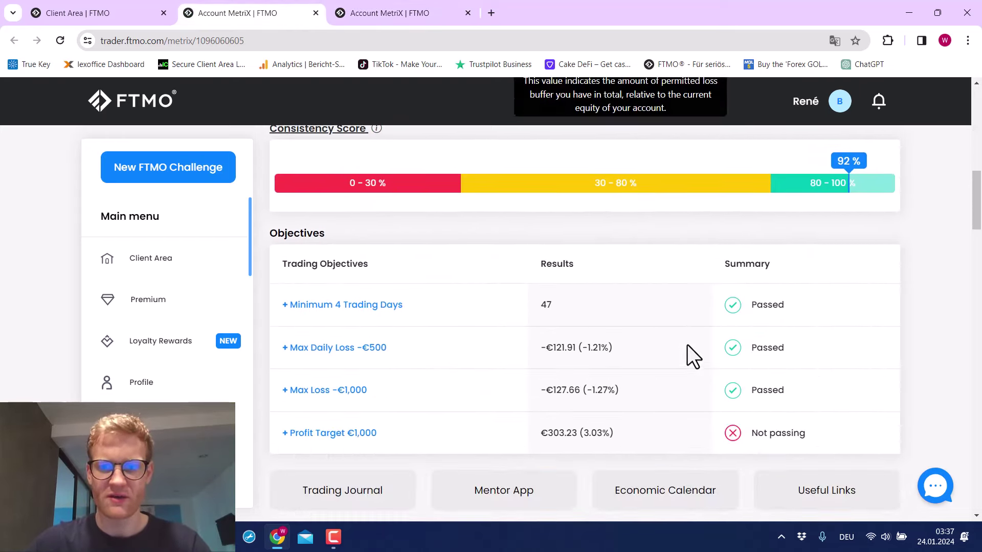
left_click(397, 11)
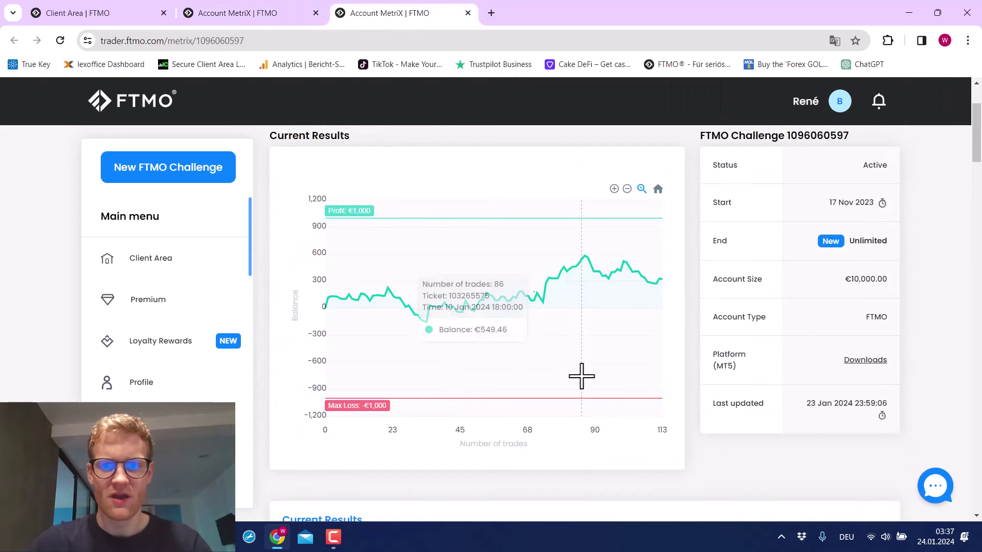
scroll(581, 377, "down", 5)
scroll(582, 377, "down", 3)
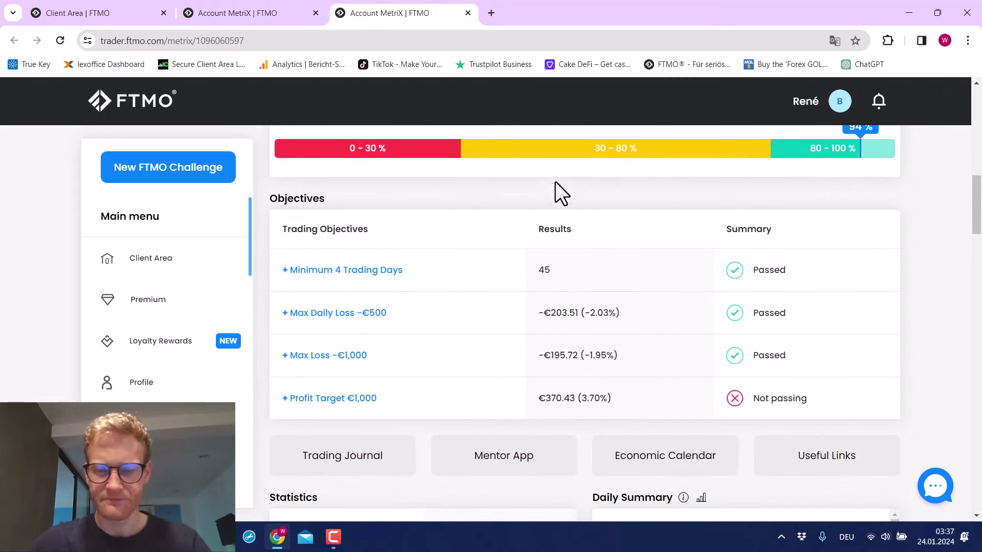
left_click(201, 11)
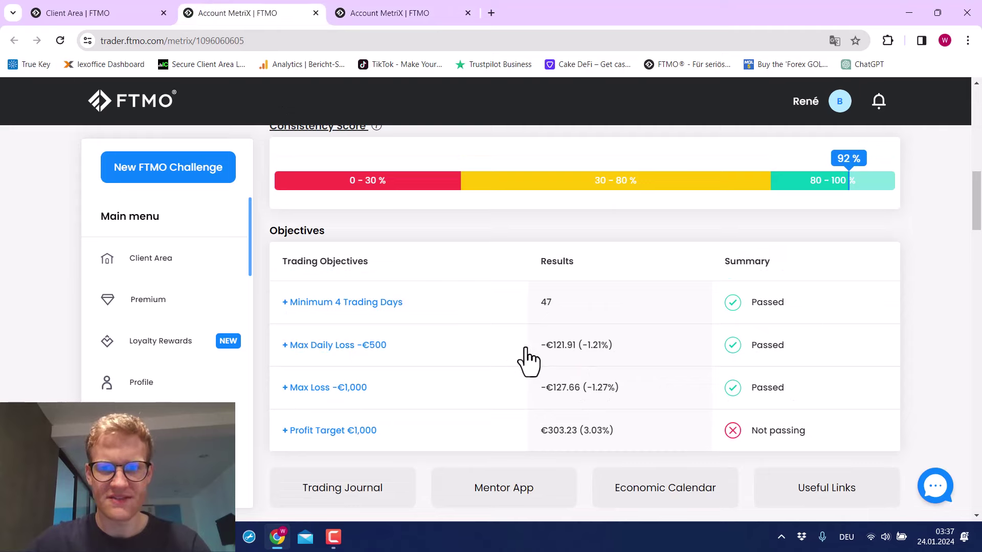
scroll(524, 353, "down", 8)
scroll(528, 362, "down", 5)
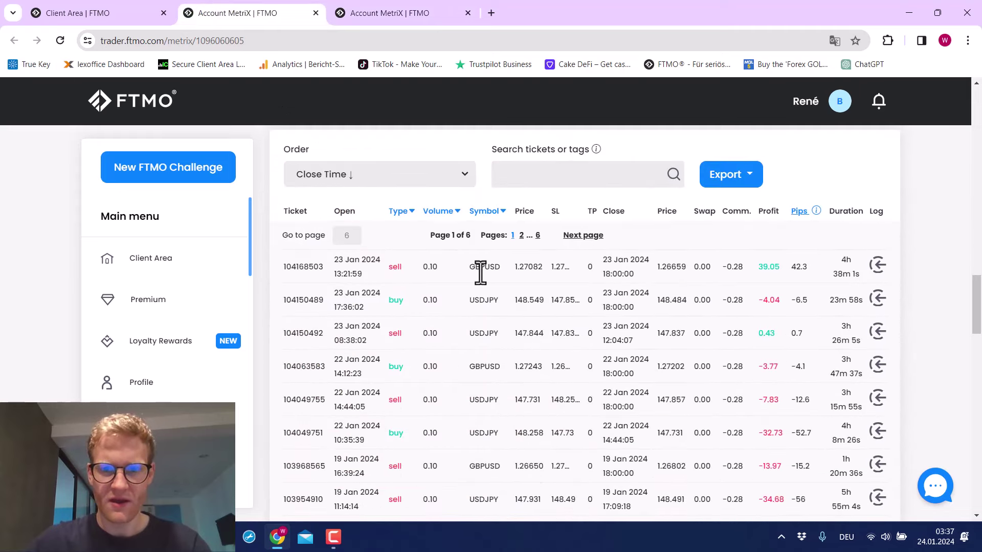
scroll(438, 429, "up", 20)
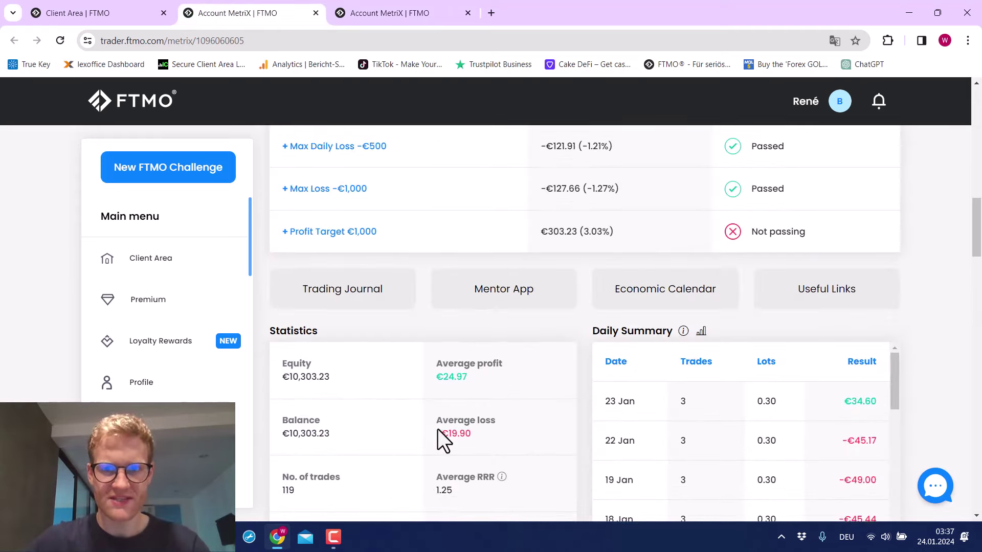
scroll(438, 429, "up", 7)
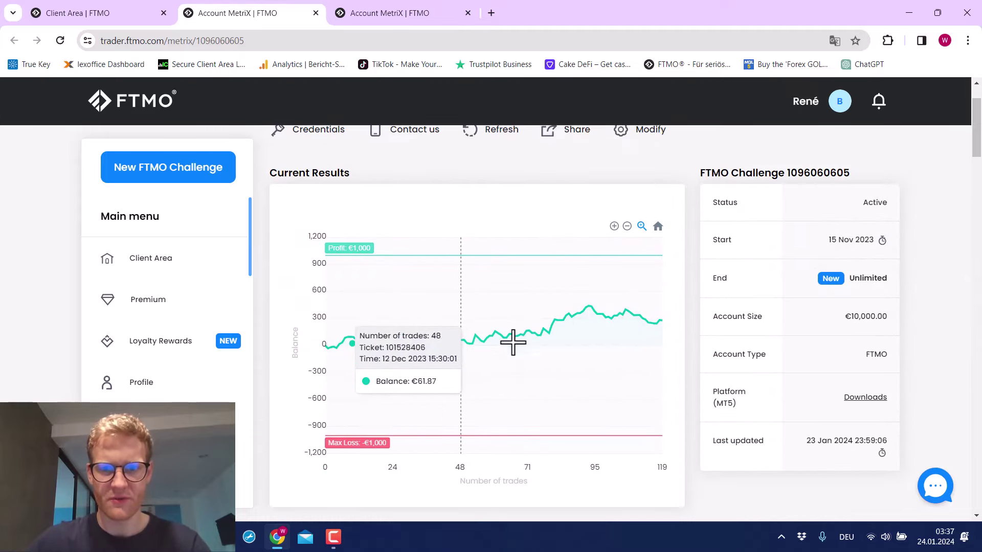
left_click(401, 11)
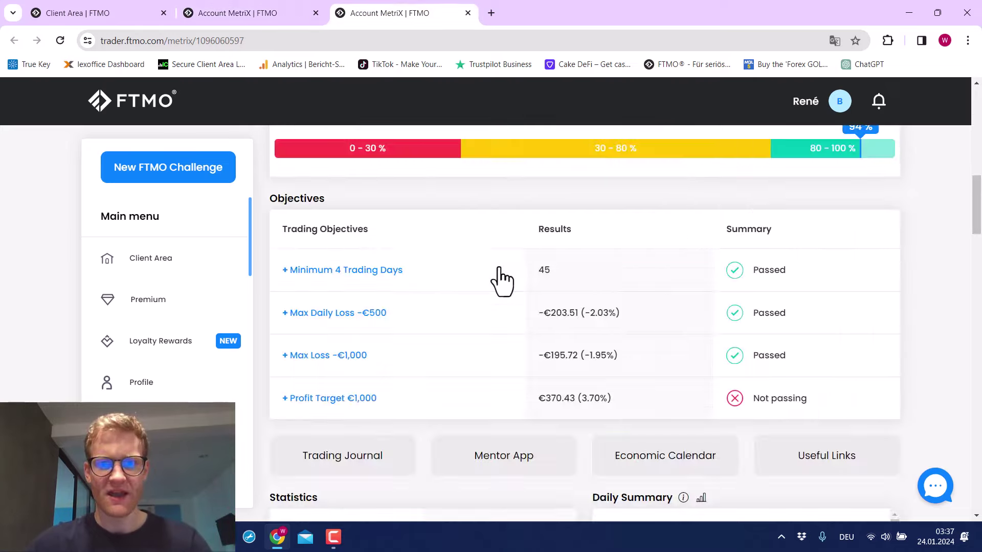
scroll(500, 280, "up", 5)
scroll(501, 280, "up", 2)
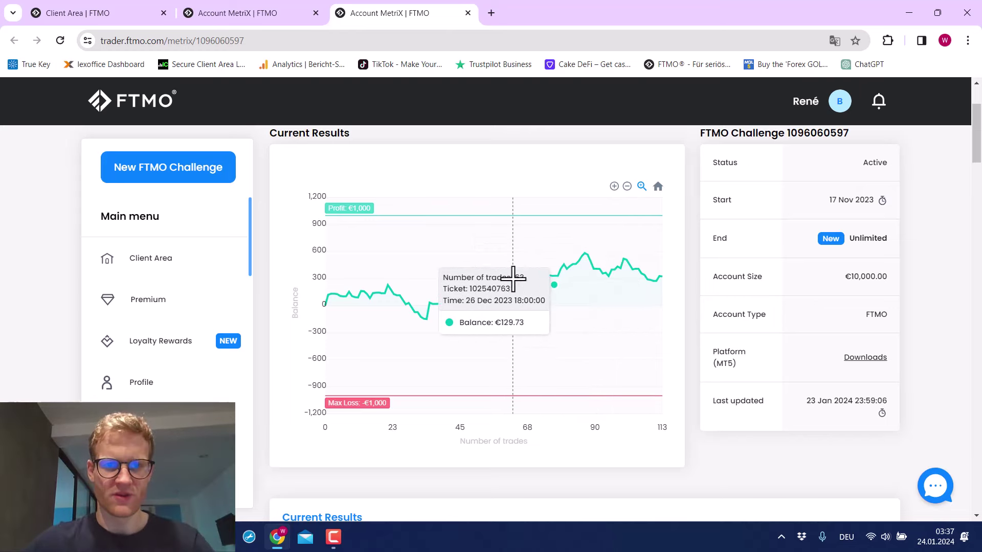
scroll(526, 353, "down", 12)
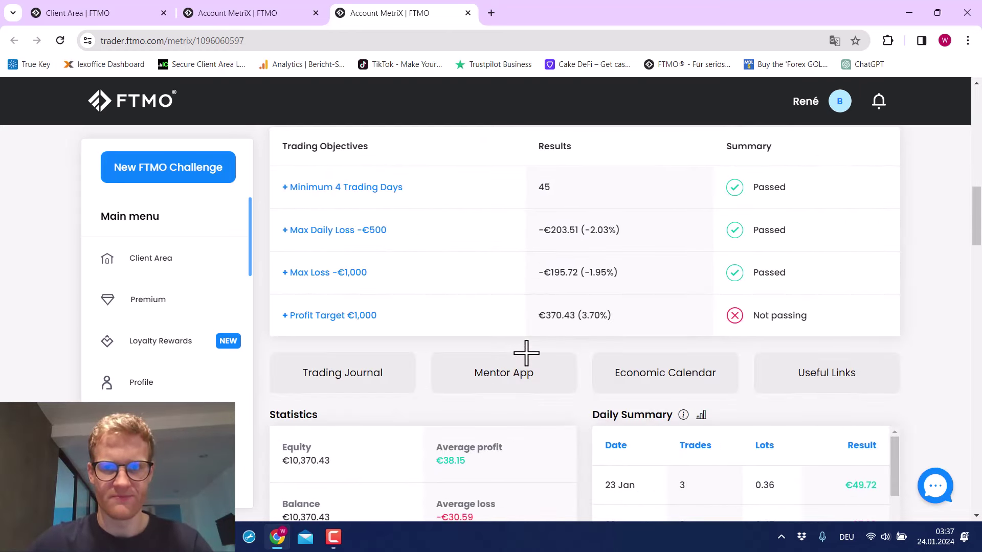
- Compare both 10k accounts' Statistics, ending on €10,303.23: 119 trades, 49.58% win rate, profit factor 1.23
scroll(526, 352, "down", 4)
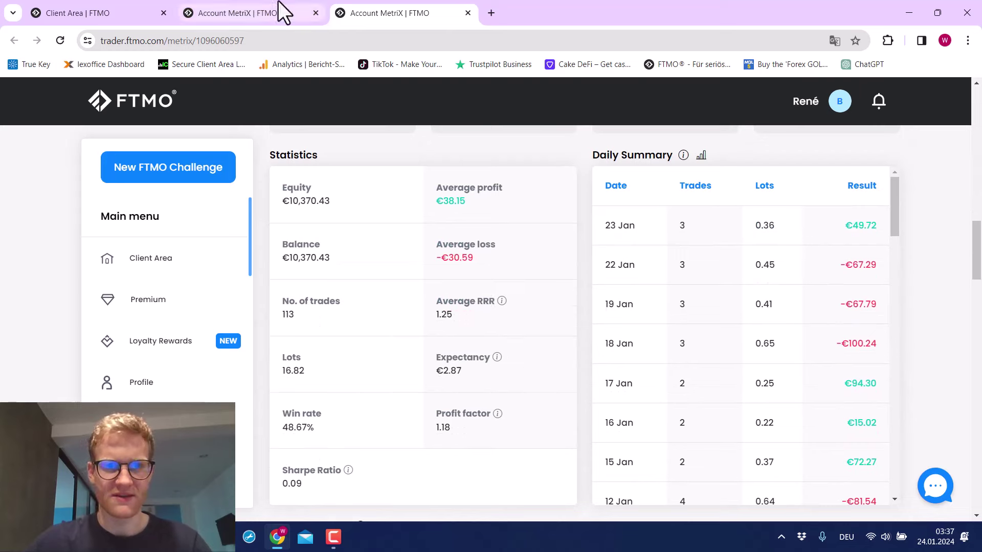
left_click(285, 11)
scroll(504, 304, "down", 10)
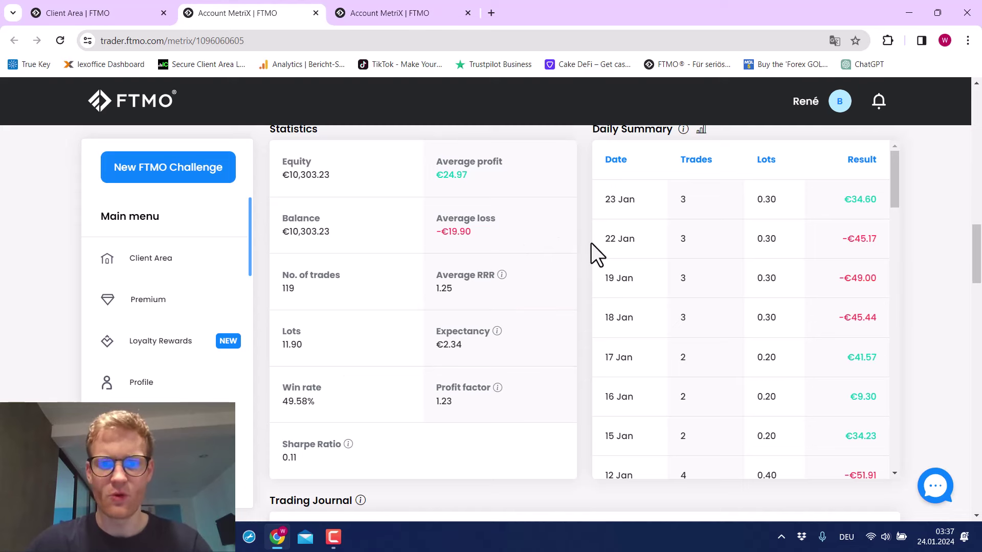
left_click(435, 11)
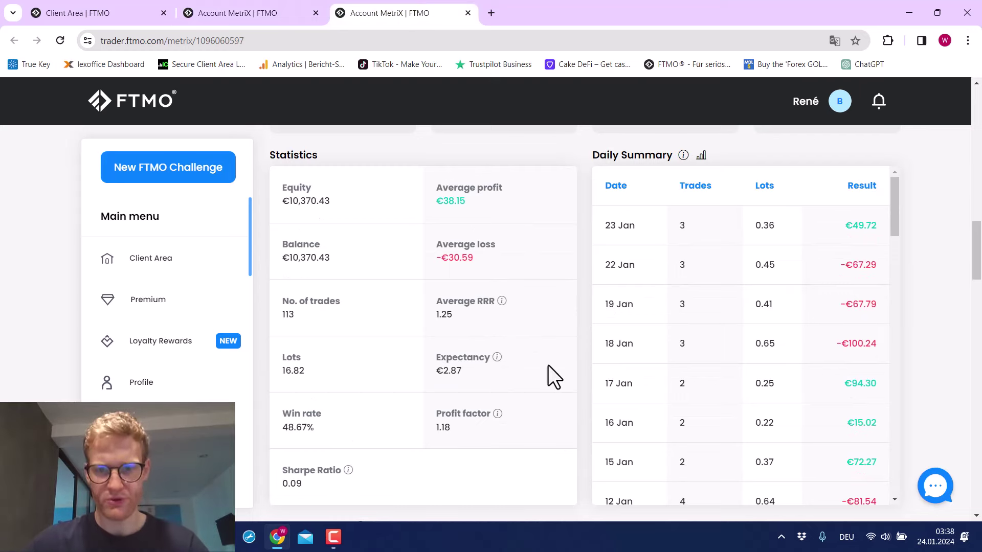
left_click(256, 13)
scroll(654, 337, "down", 20)
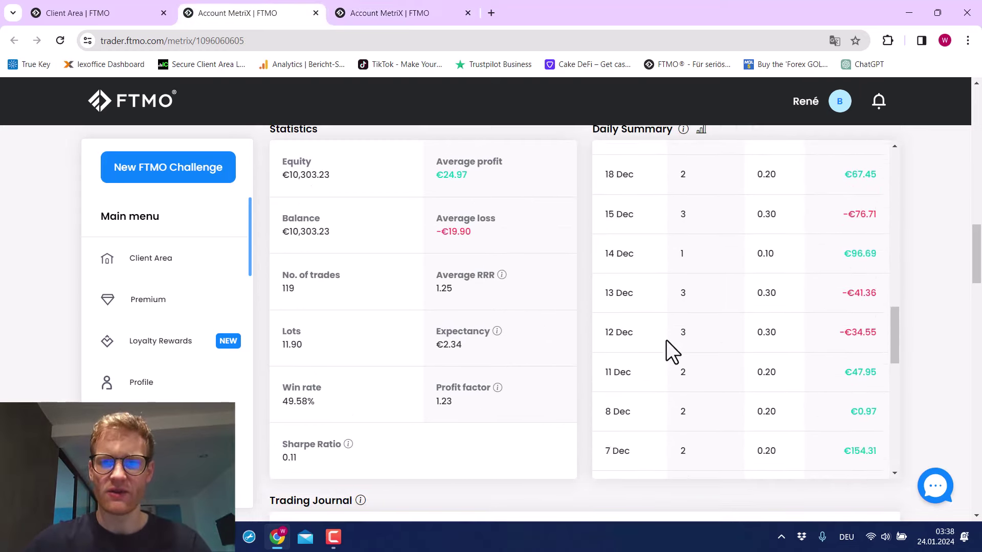
- Examine the €10,303.23 account's Volume and Symbol charts
scroll(517, 309, "down", 20)
scroll(516, 309, "up", 10)
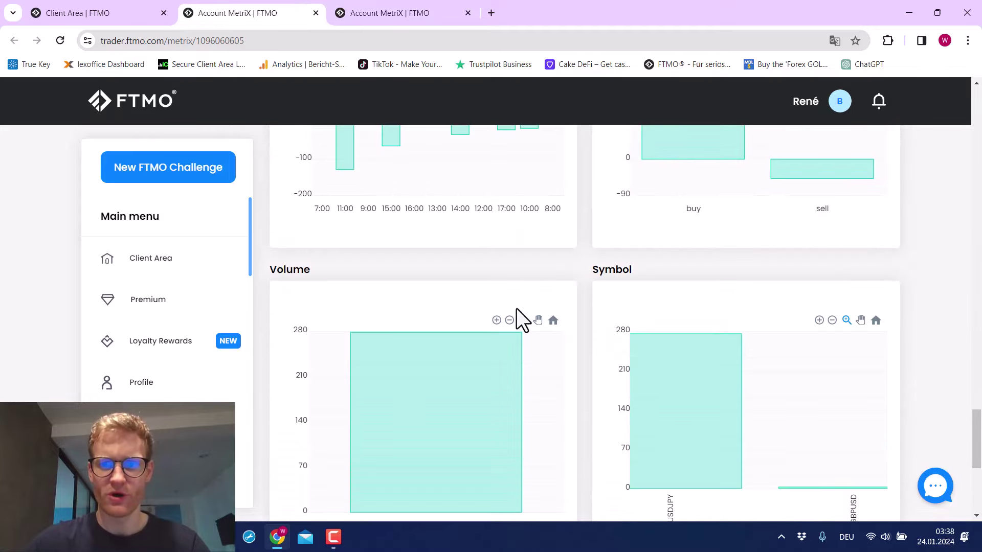
scroll(516, 309, "down", 1)
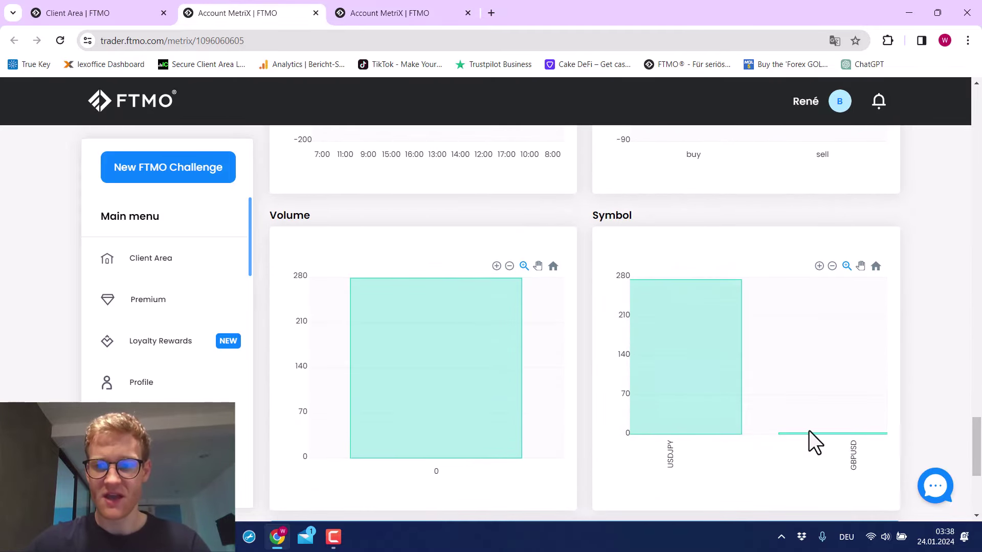
mouse_move(812, 437)
scroll(680, 366, "up", 10)
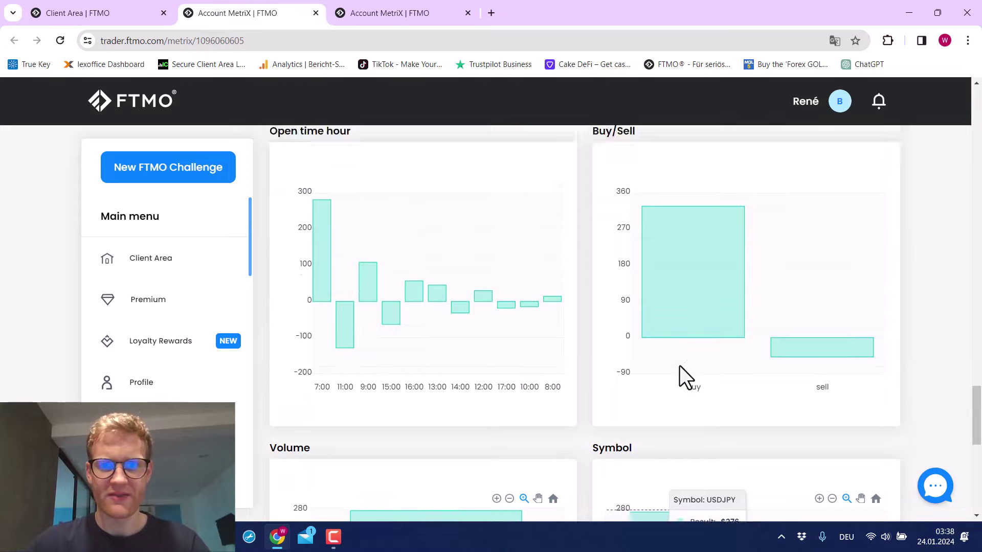
scroll(680, 366, "down", 13)
scroll(786, 225, "up", 3)
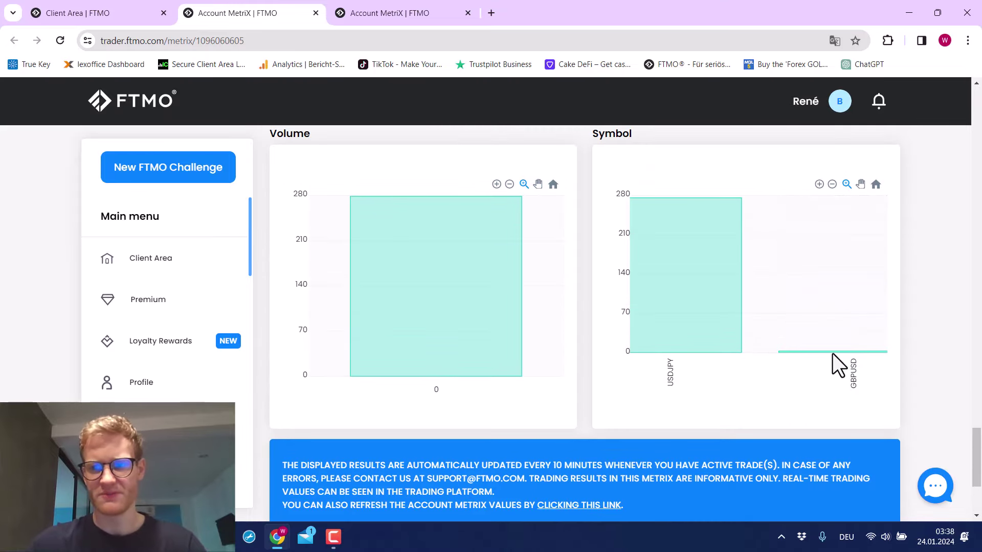
- Compare with the €10,370.43 account's charts: USDJPY about +€470, GBPUSD about −€150
left_click(384, 13)
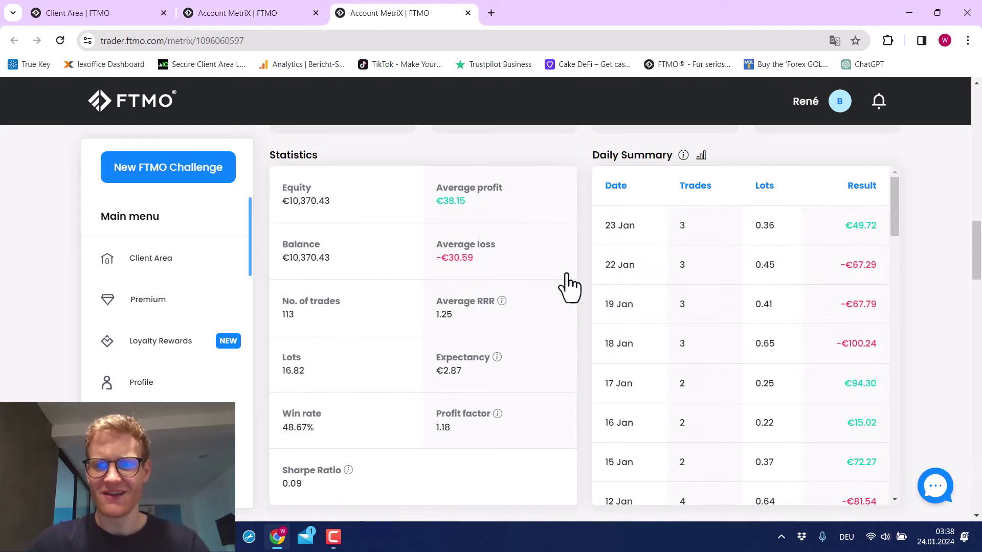
scroll(620, 317, "down", 10)
scroll(583, 299, "down", 6)
scroll(580, 294, "down", 10)
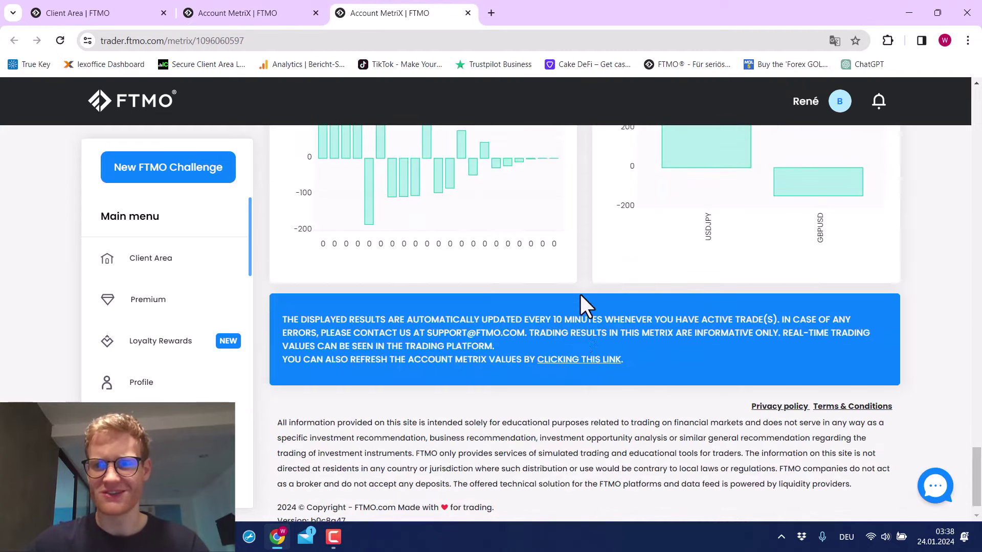
scroll(579, 293, "up", 5)
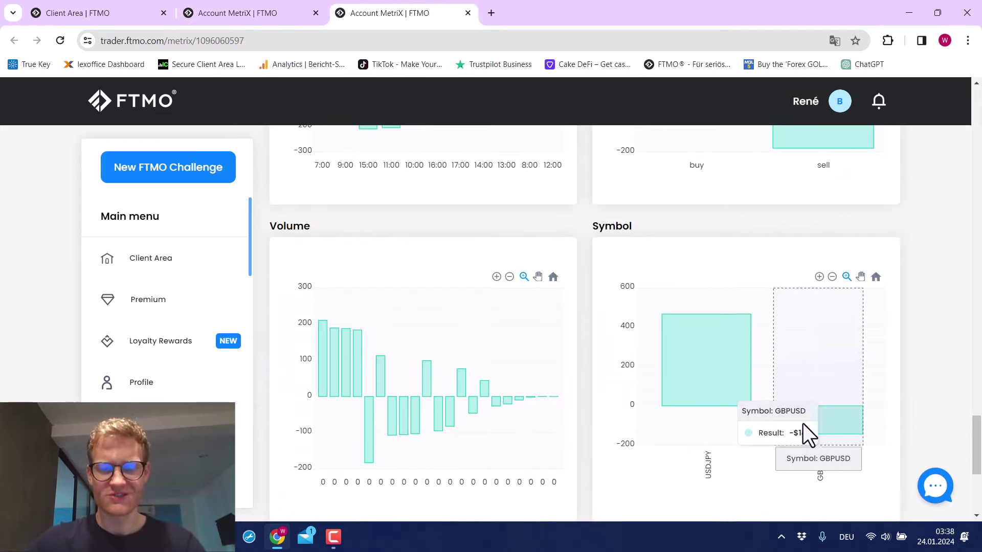
left_click(280, 10)
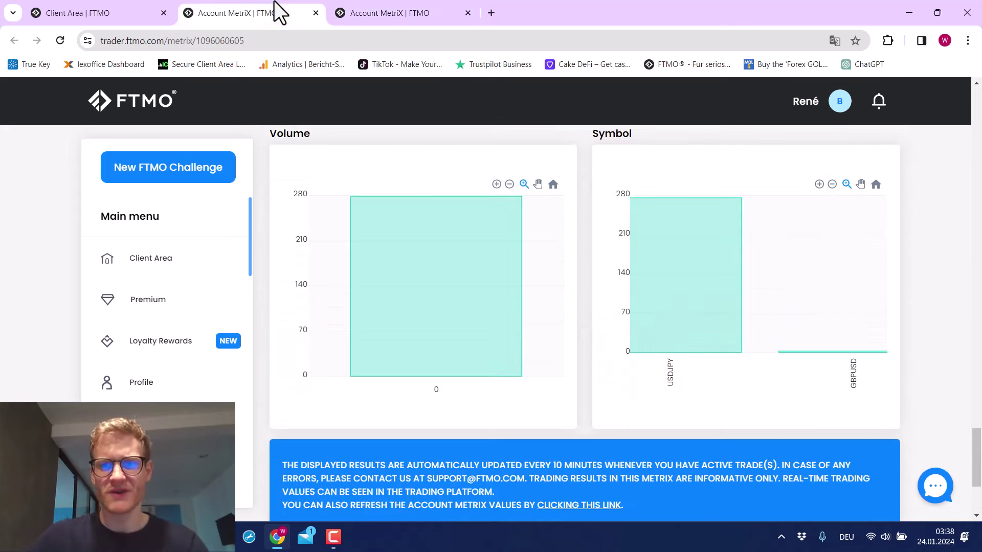
left_click(376, 5)
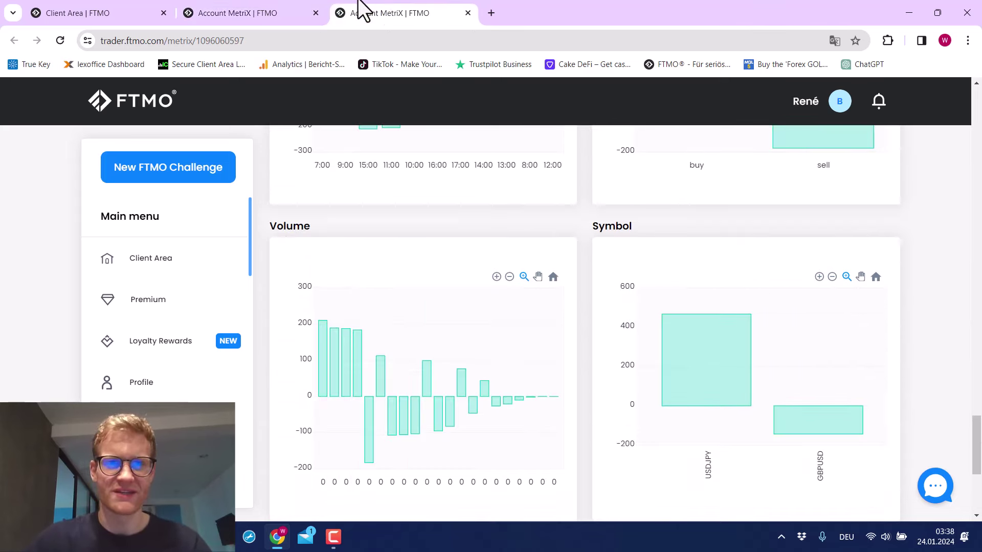
- Close both MetriX pages and scroll the Client Area to the €10,303.23 and €10,370.43 challenge cards
left_click(316, 14)
left_click(316, 13)
scroll(554, 195, "up", 10)
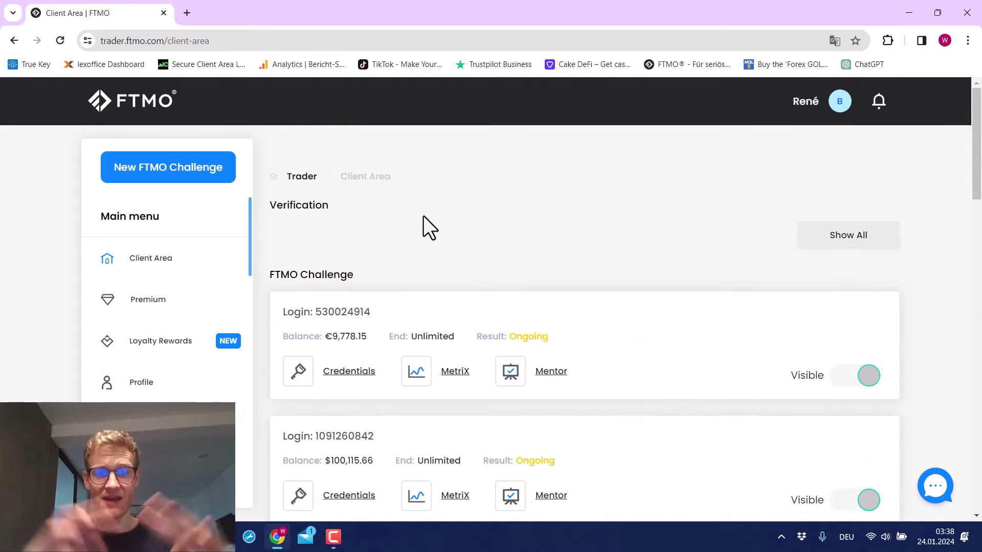
scroll(423, 217, "down", 3)
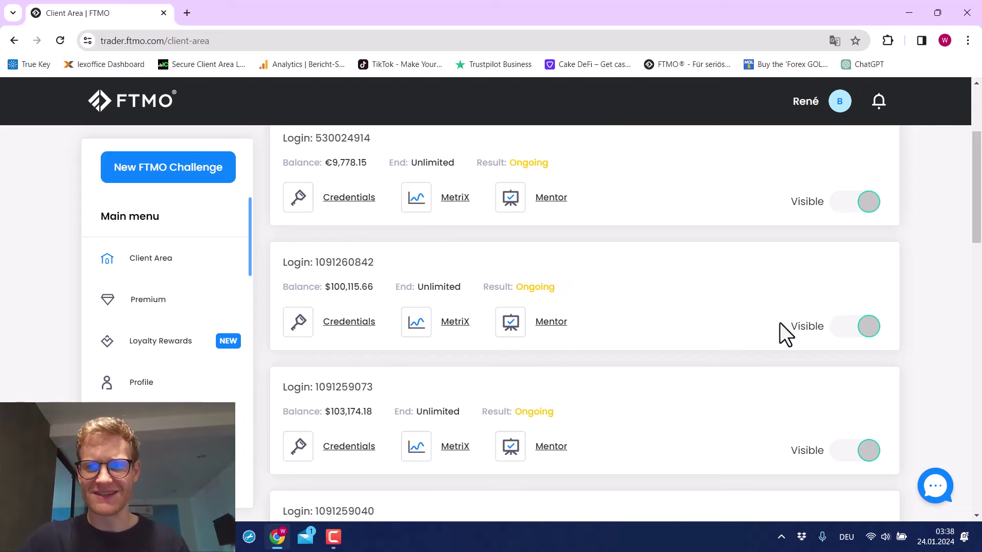
scroll(781, 323, "down", 5)
scroll(781, 323, "down", 3)
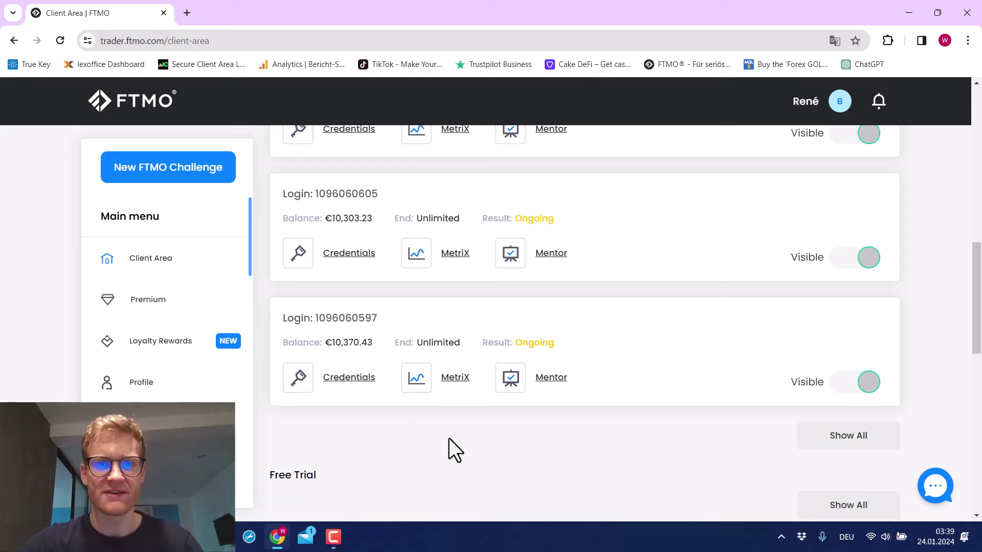
- Select a 10k challenge account's login number, then clear the selection
double_click(320, 194)
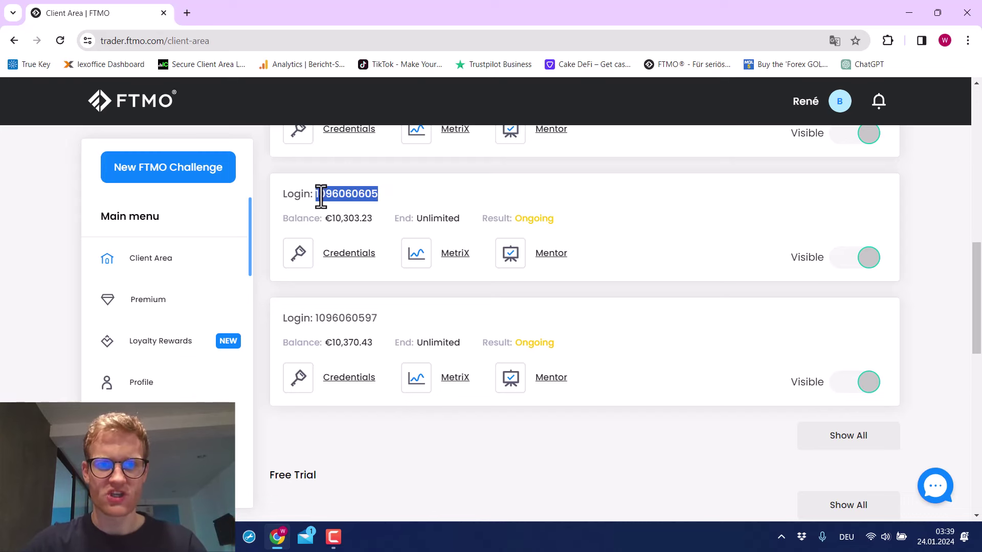
left_click(320, 194)
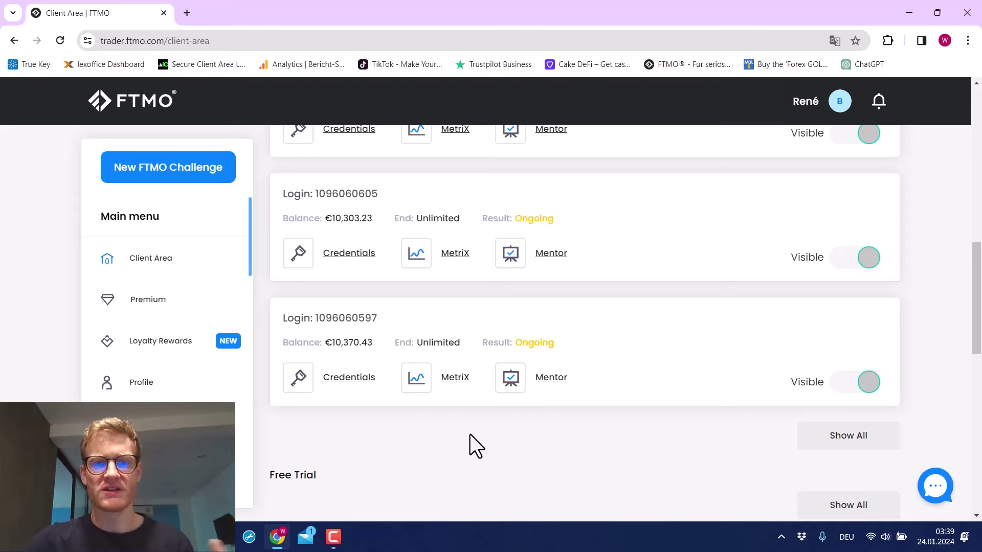
scroll(470, 435, "up", 3)
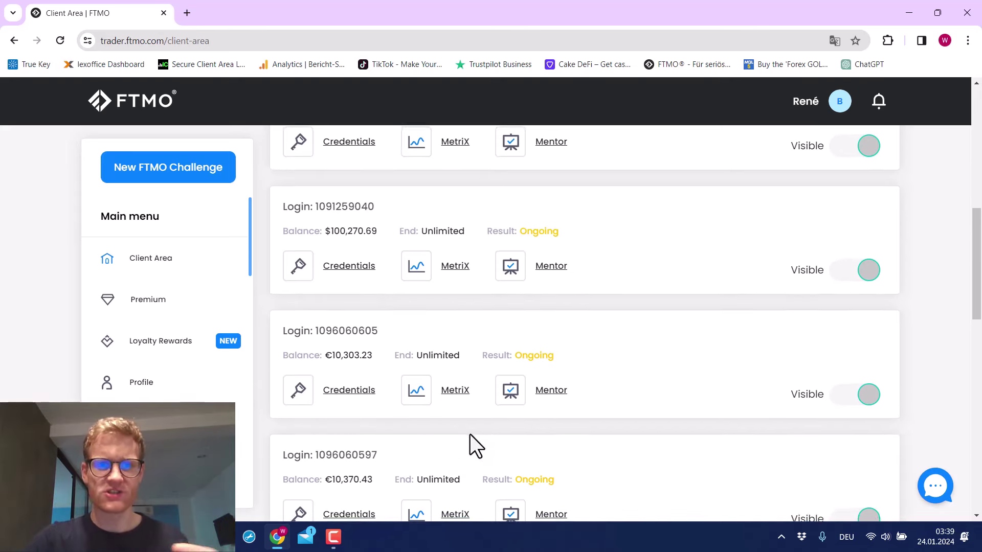
scroll(471, 435, "down", 1)
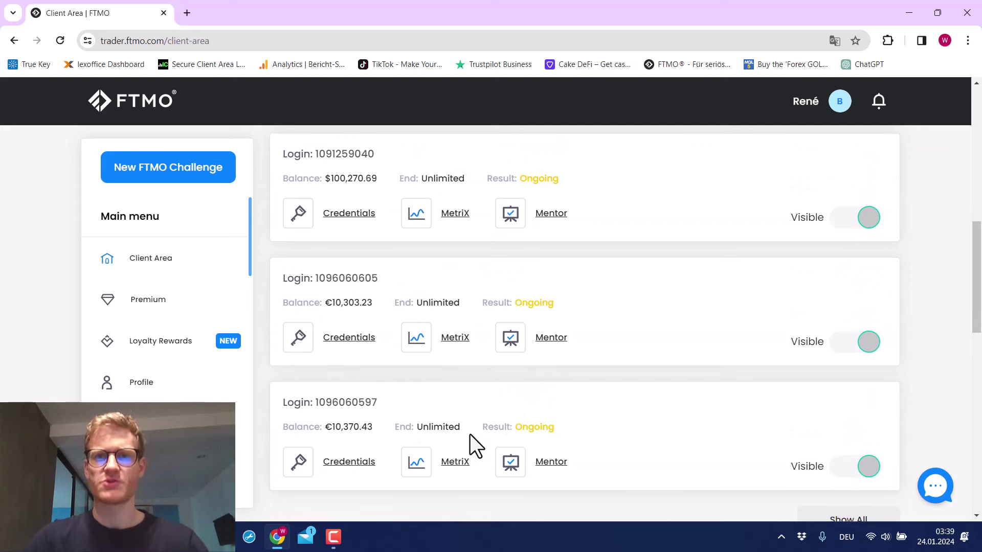